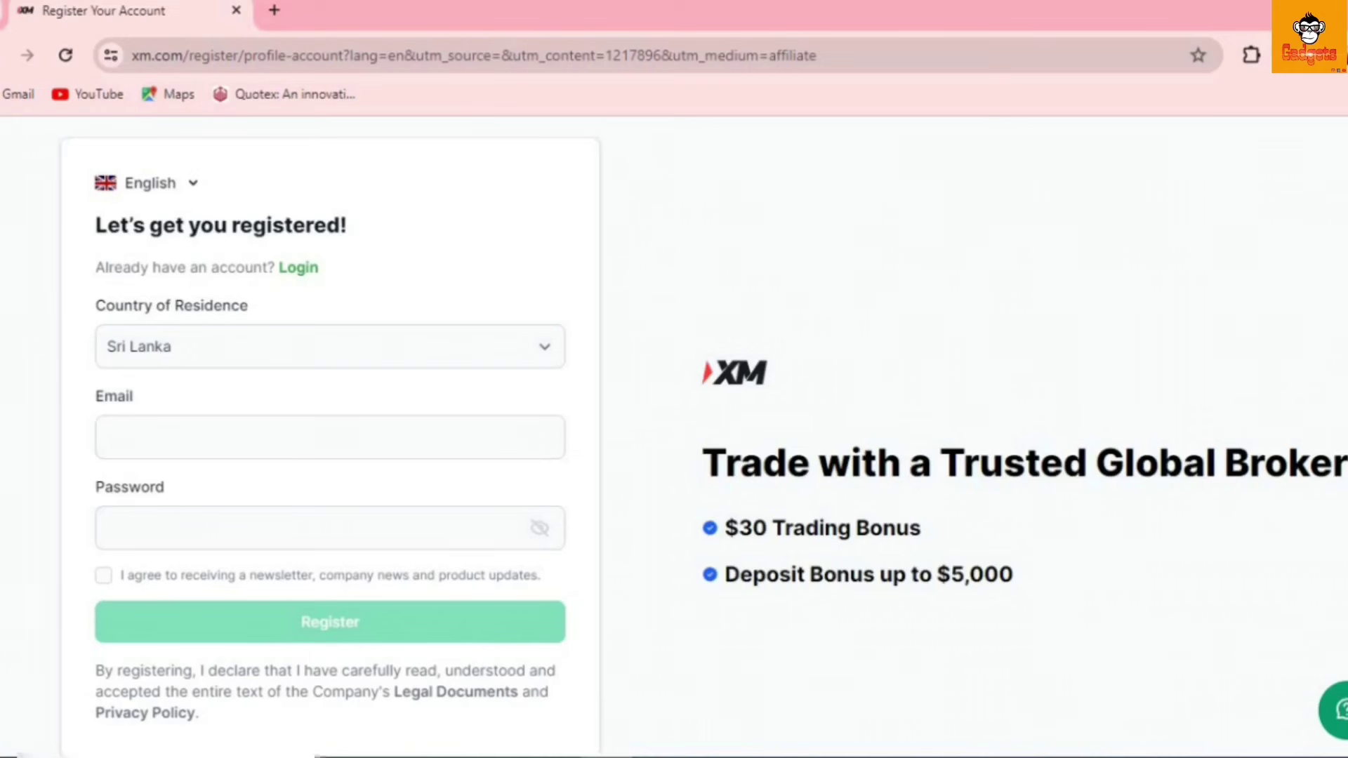
Keep Sri Lanka as country of residence, fill in the saved e-mail address, and begin the password
left_click(545, 351)
left_click(184, 349)
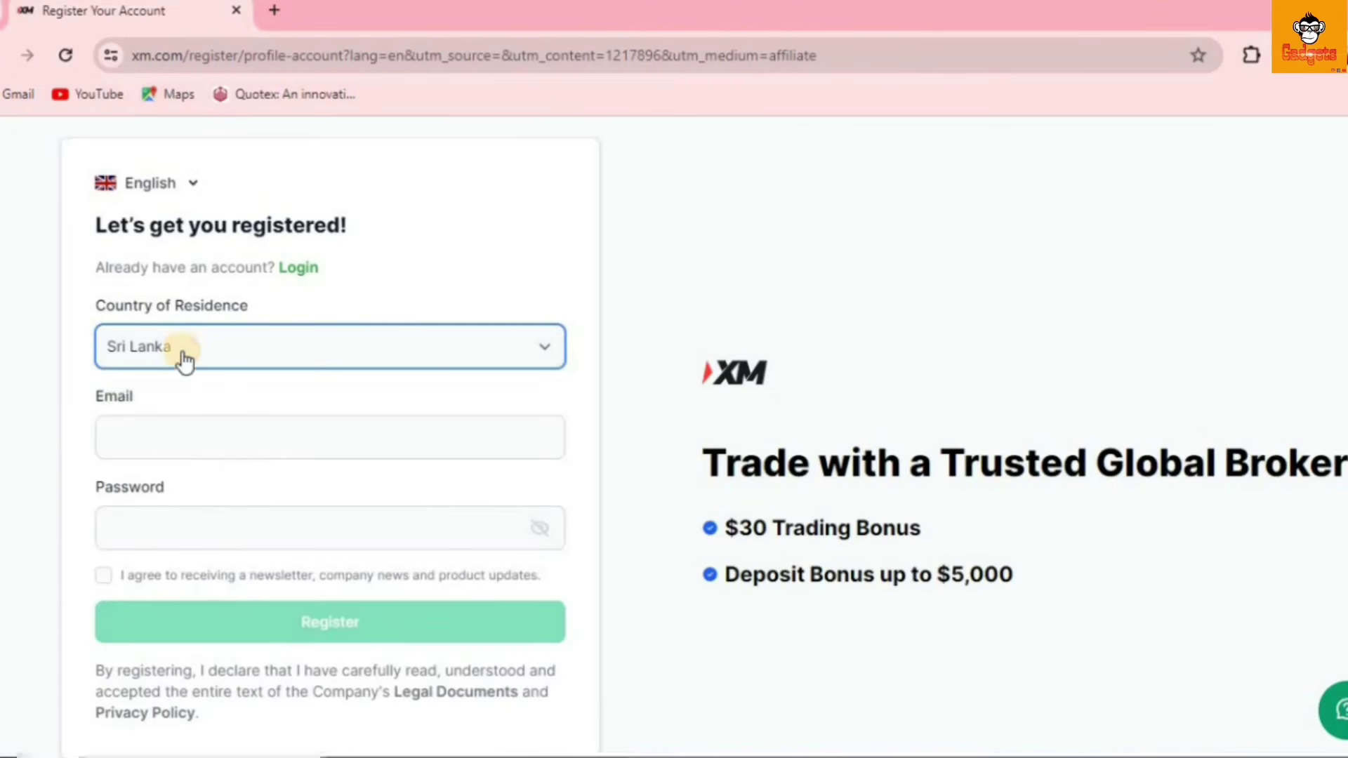
left_click(178, 444)
left_click(247, 492)
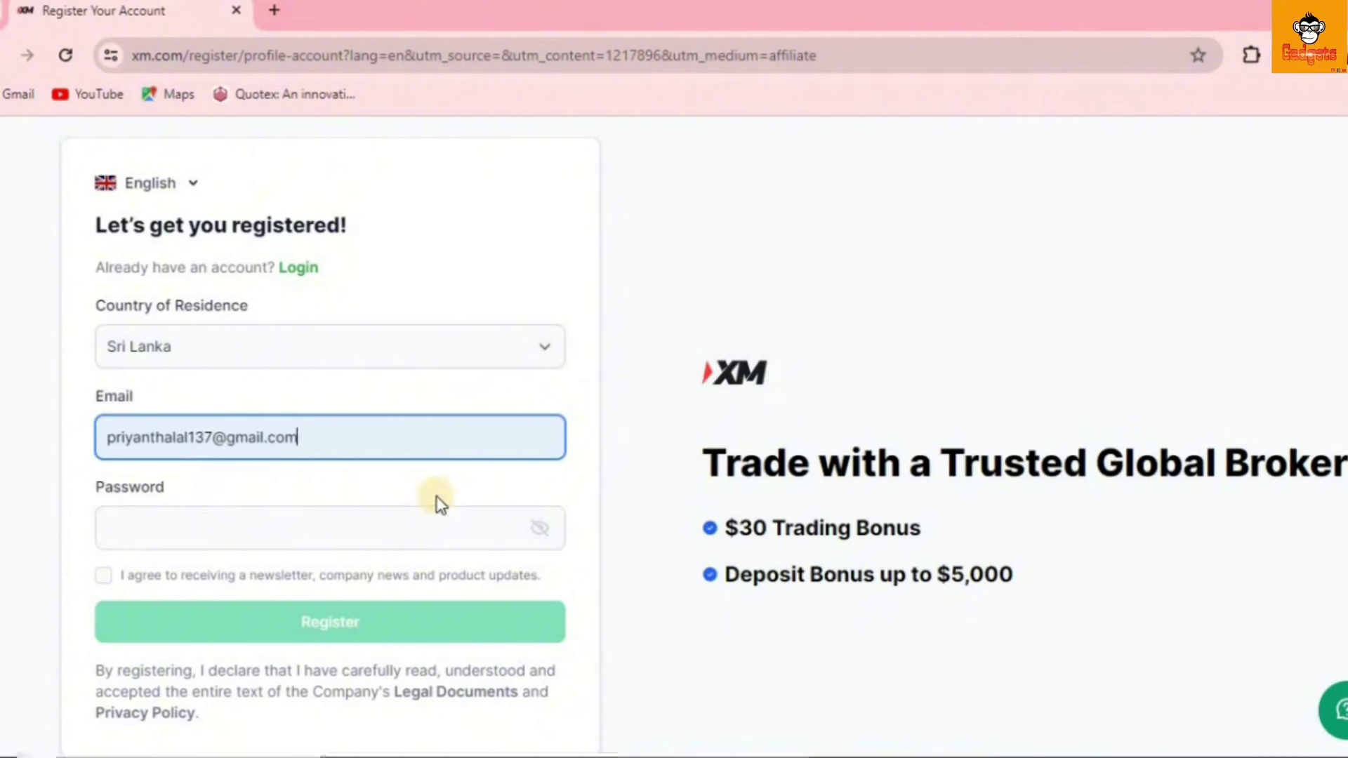
scroll(674, 421, "down", 2)
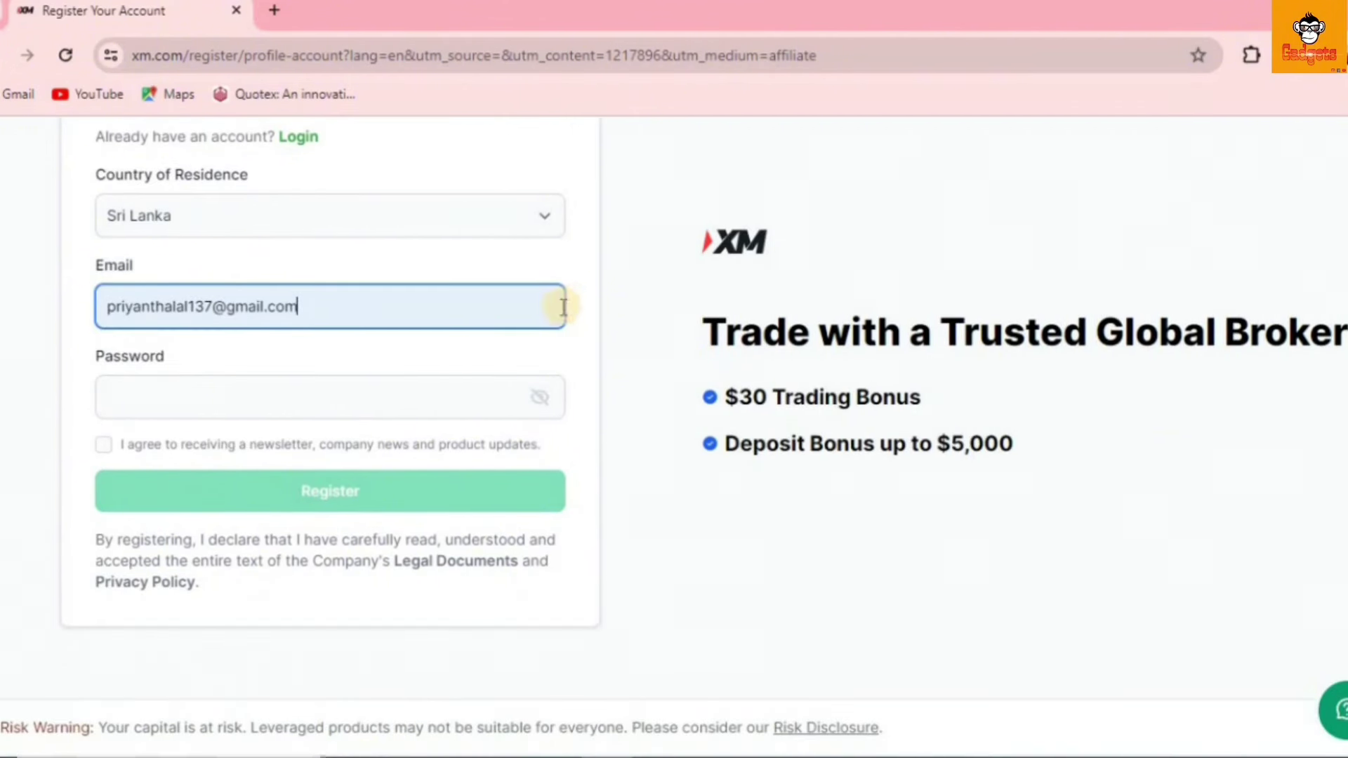
left_click(423, 407)
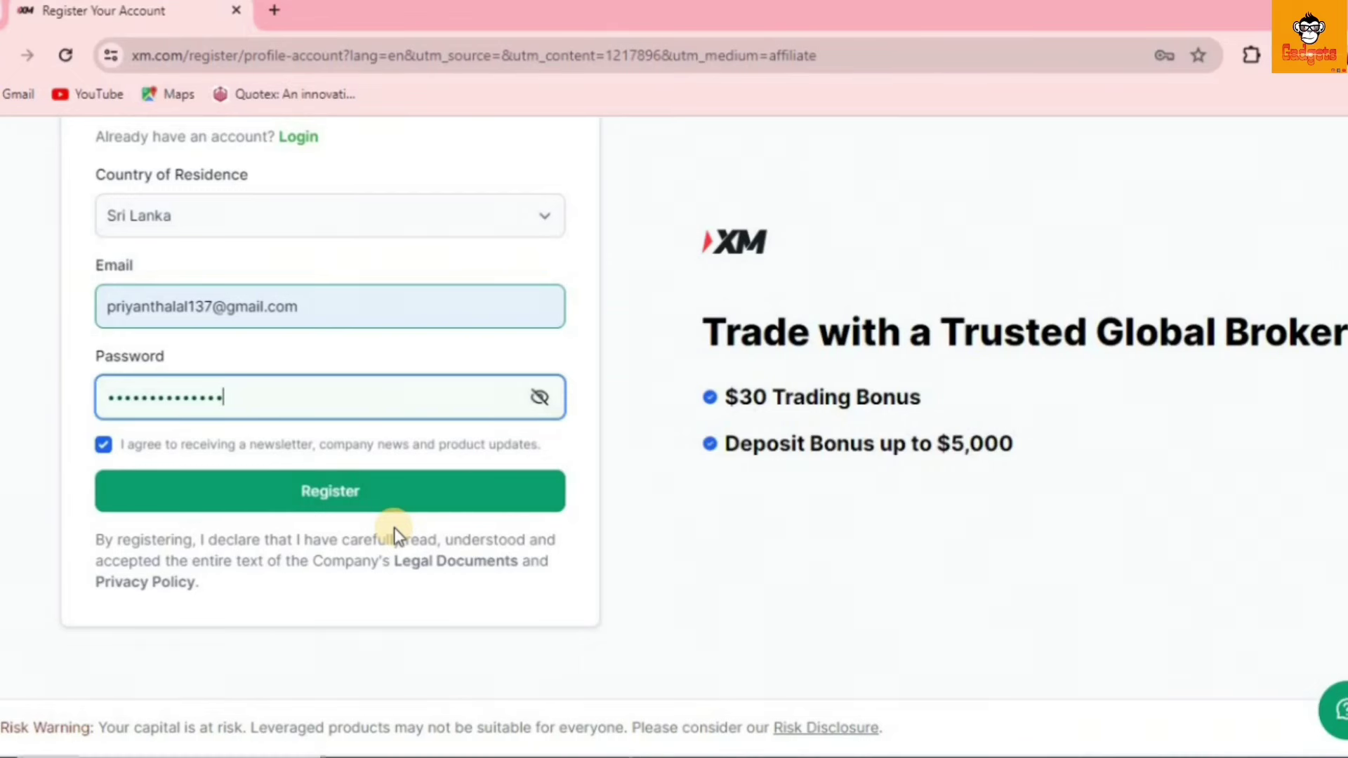
Submit the registration, review the 'Please check your email' notice, and open a new browser tab
left_click(336, 494)
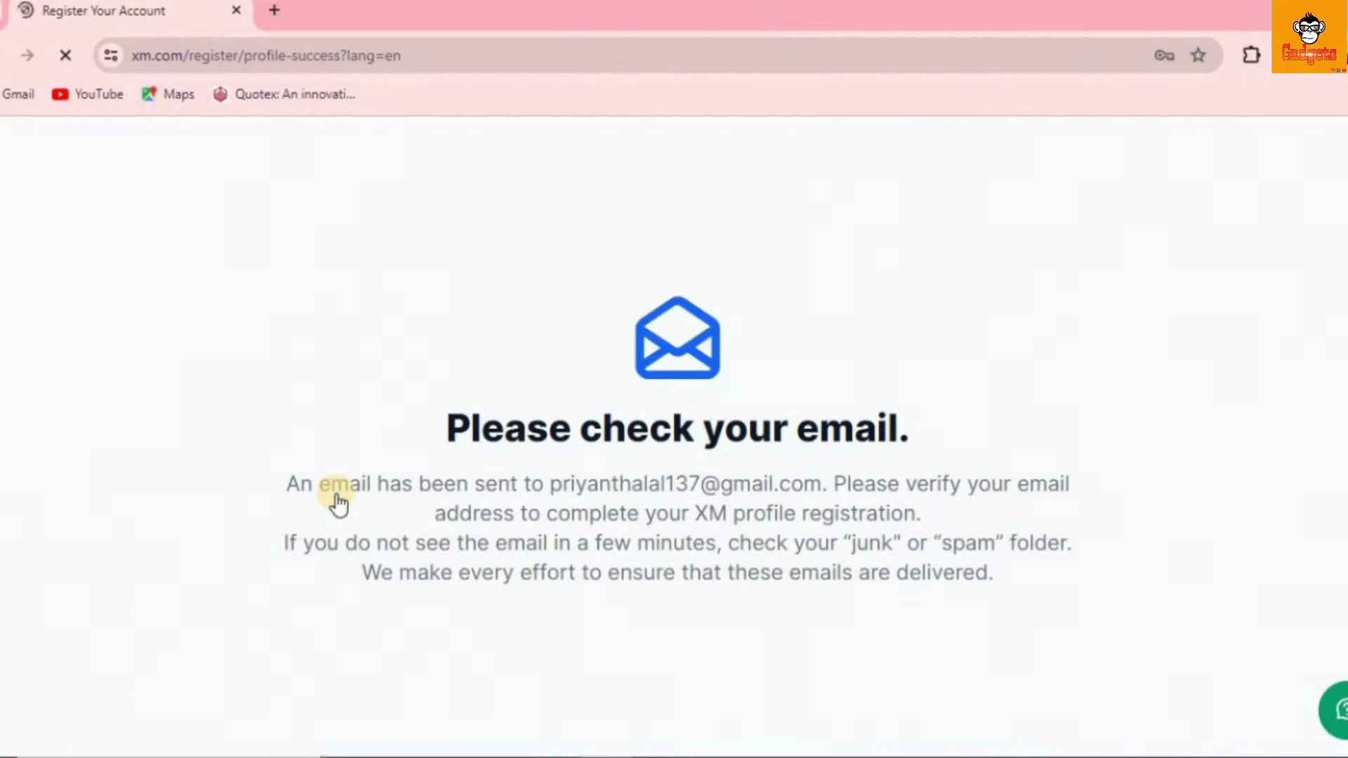
scroll(576, 346, "down", 6)
scroll(577, 346, "up", 5)
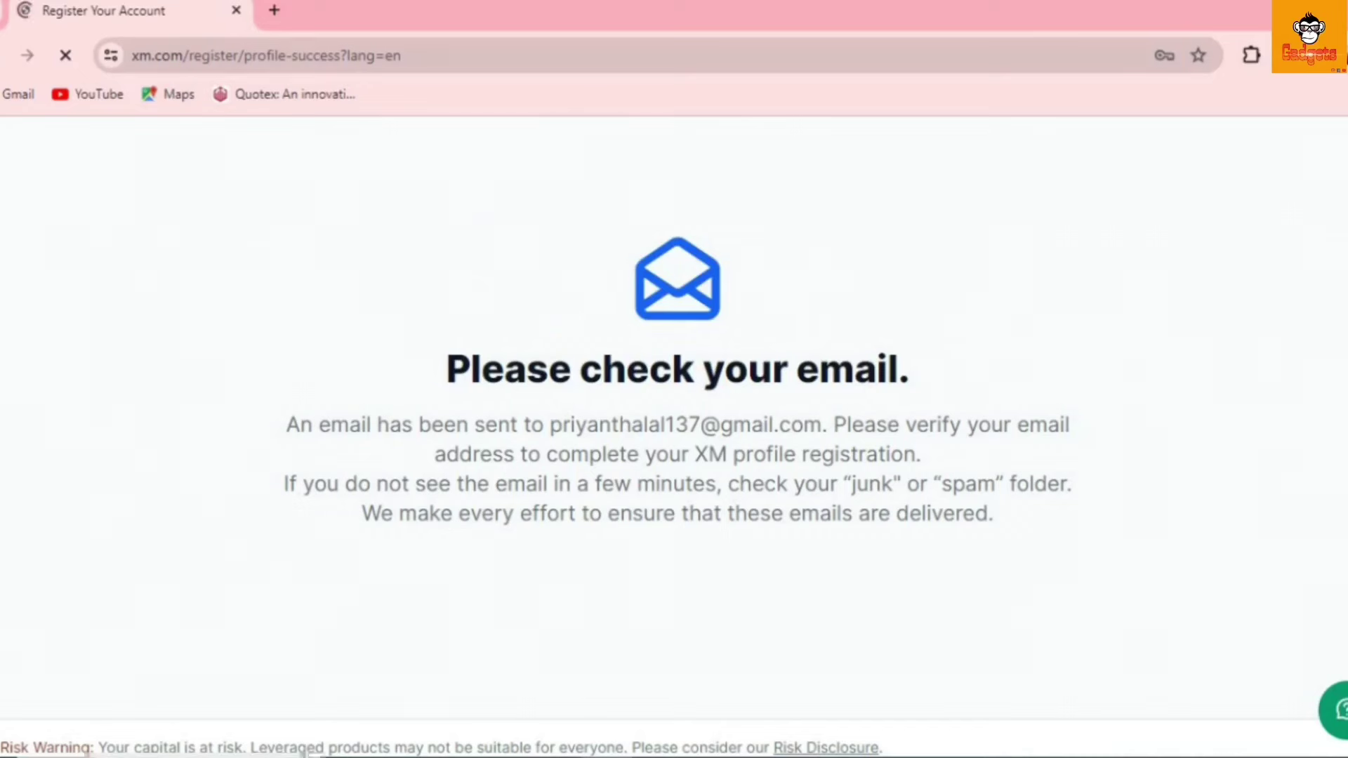
left_click(278, 12)
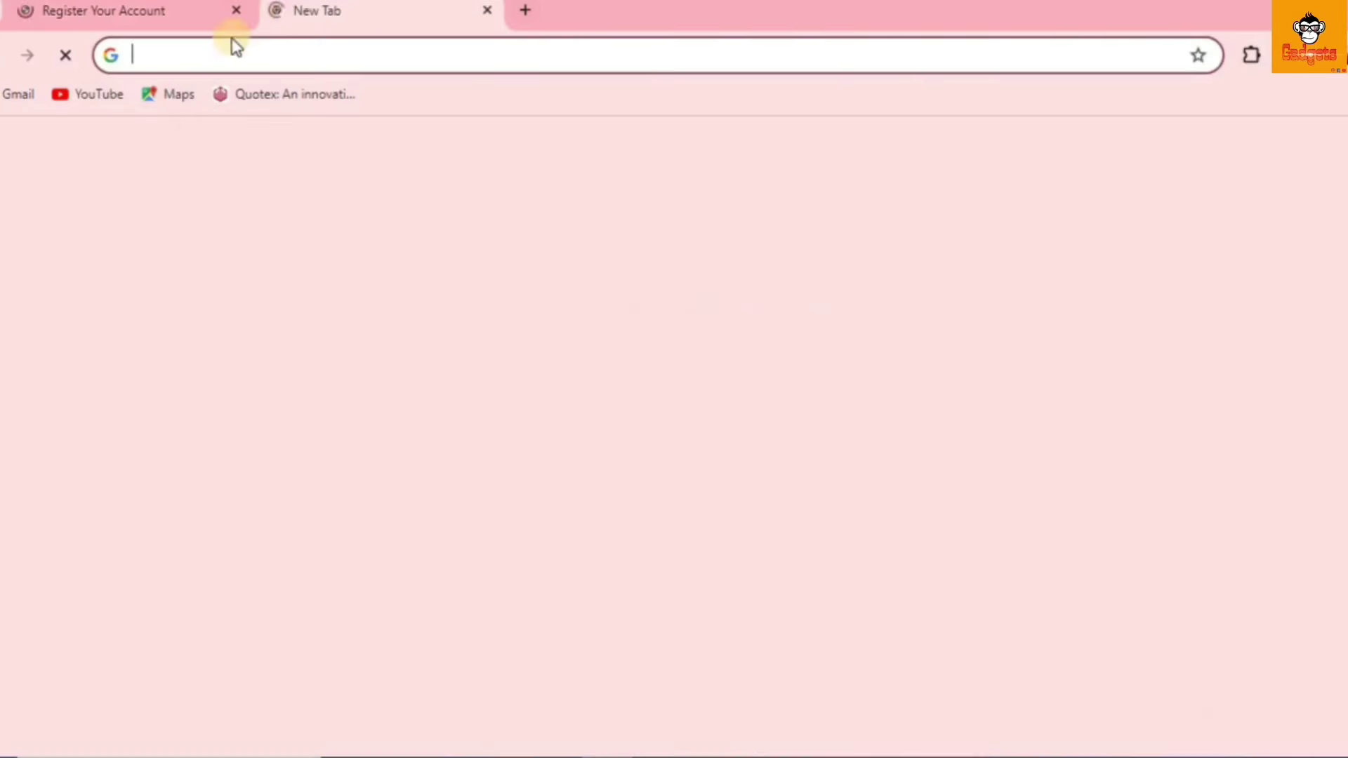
From the Gmail inbox, open XM's 'Verify your email address' message and confirm via Verify Email
left_click(5, 92)
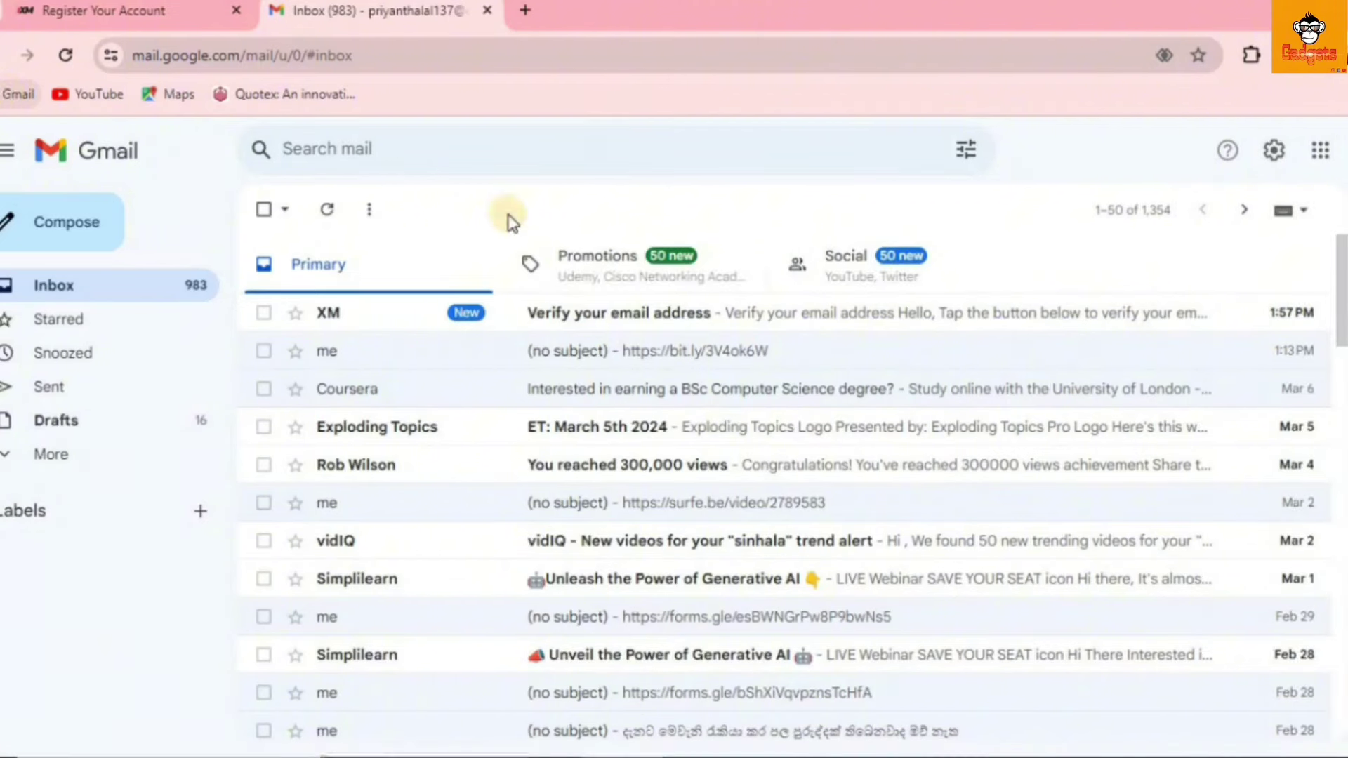
left_click(618, 313)
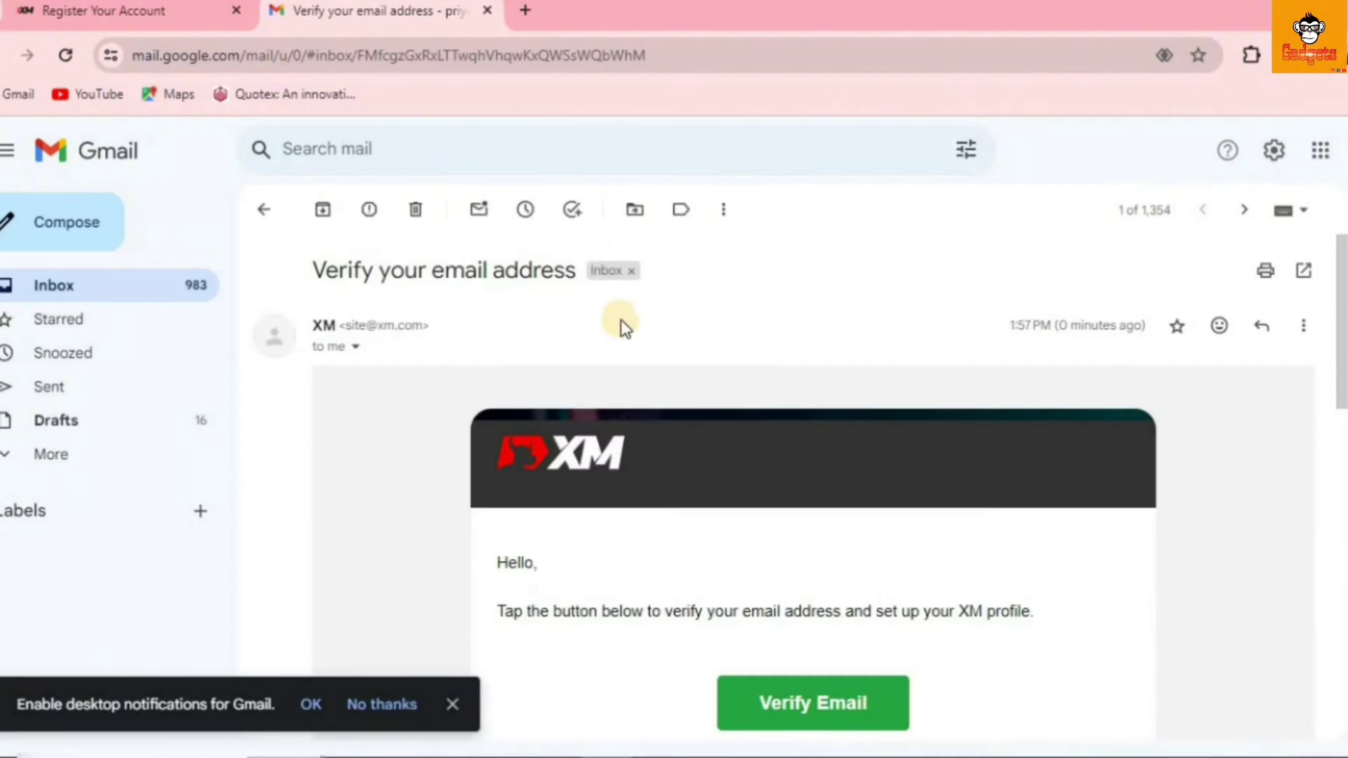
scroll(959, 394, "down", 4)
scroll(959, 393, "up", 1)
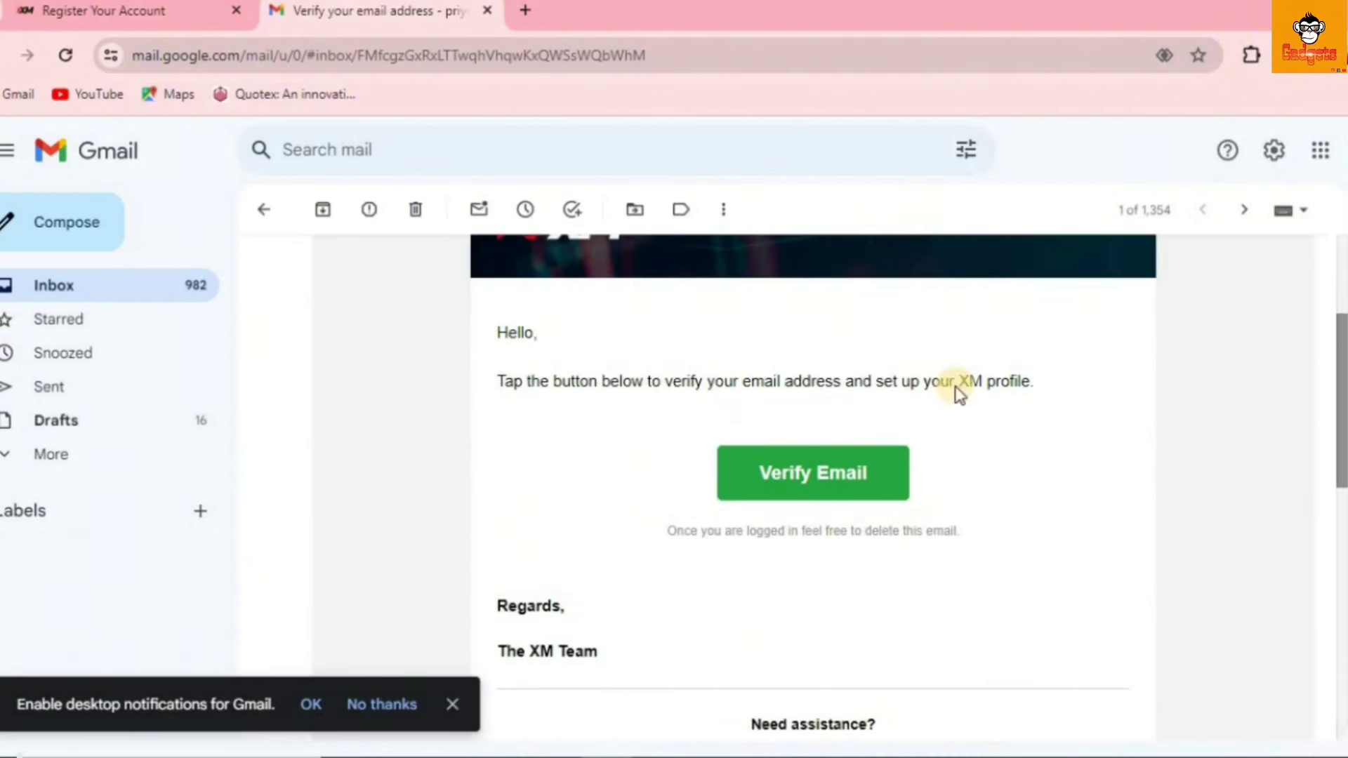
left_click(820, 480)
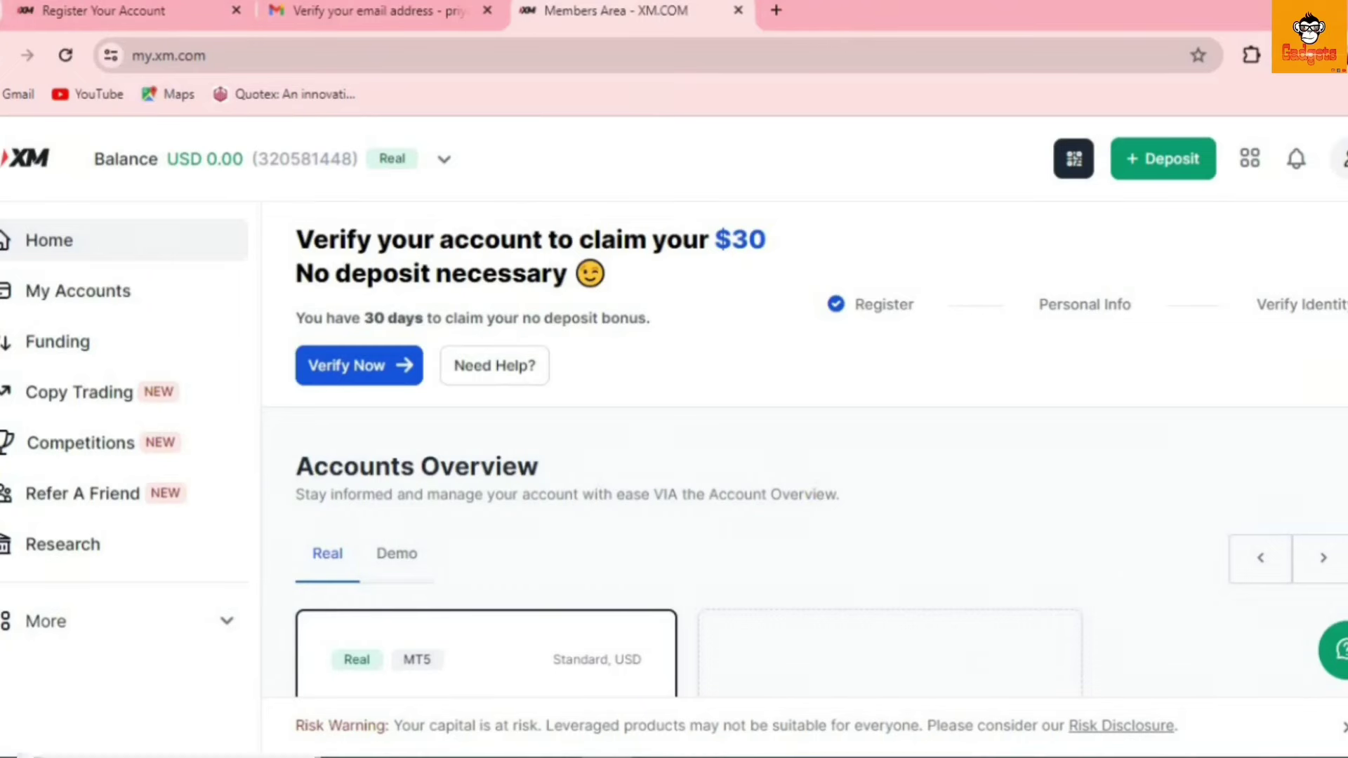
Browse the Members Area dashboard and review the trading accounts list in My Accounts
scroll(805, 450, "down", 10)
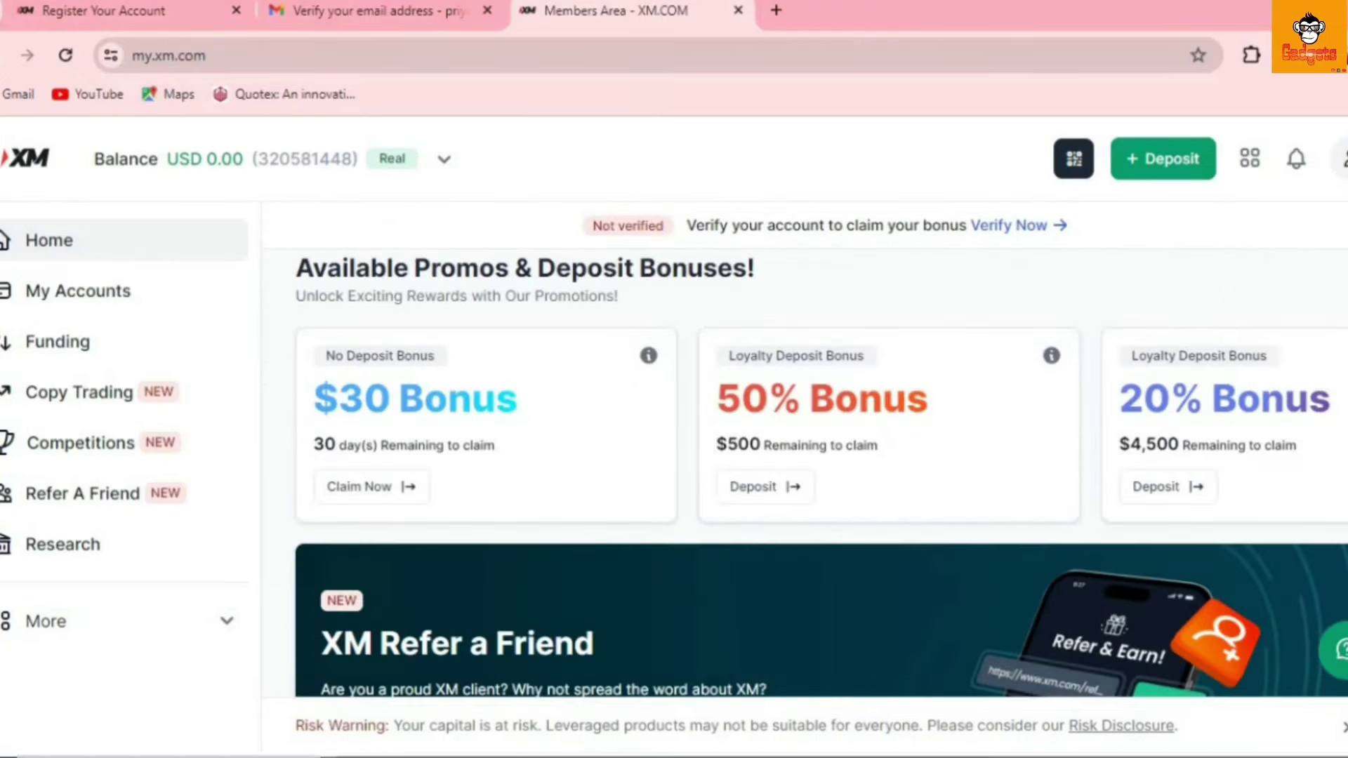
scroll(806, 449, "down", 2)
scroll(805, 449, "up", 2)
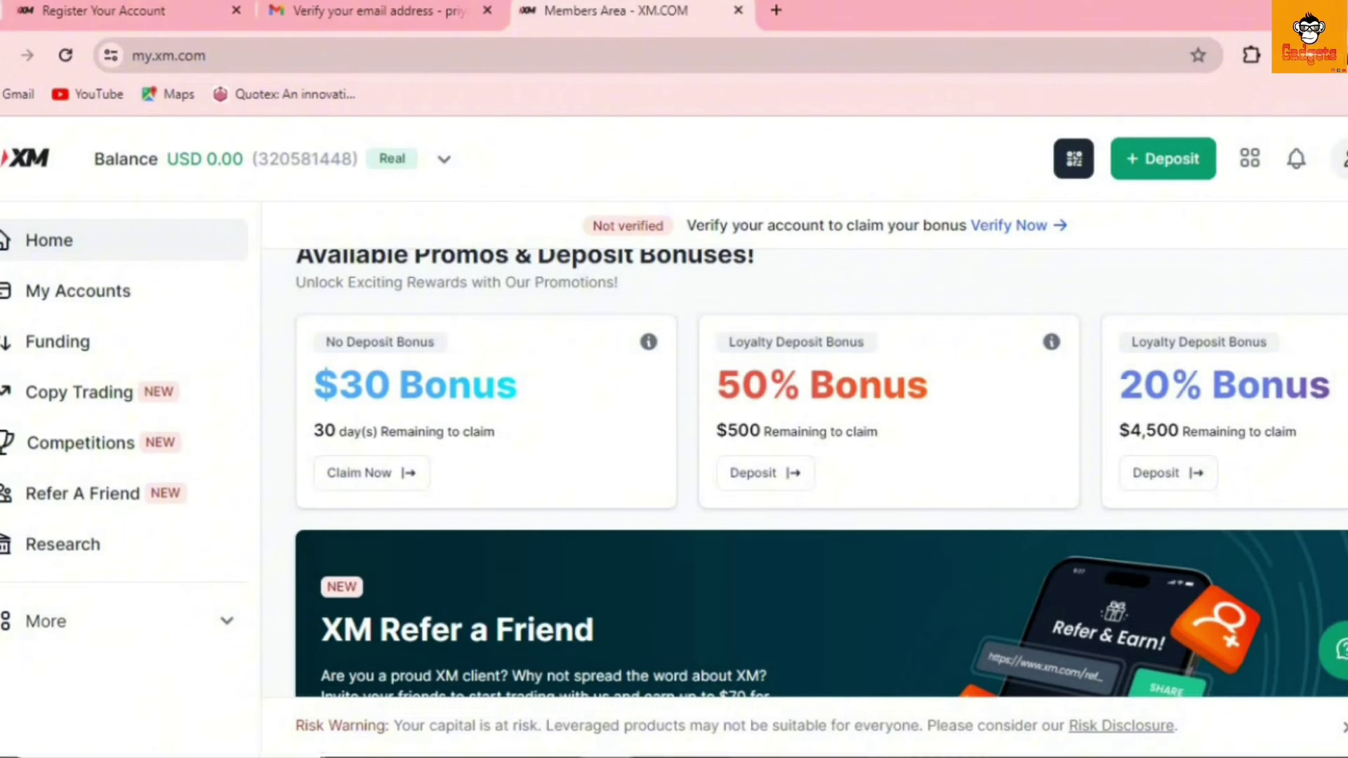
scroll(805, 449, "up", 10)
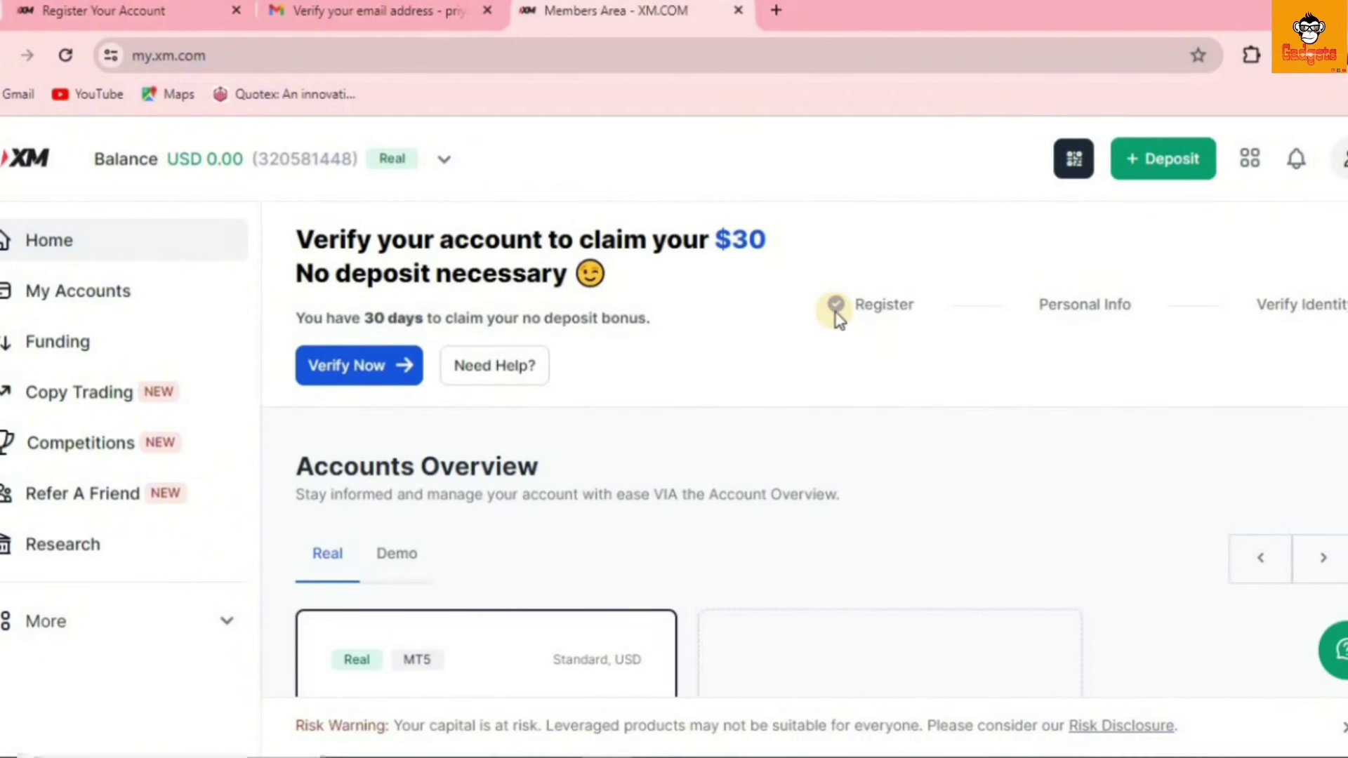
left_click(68, 307)
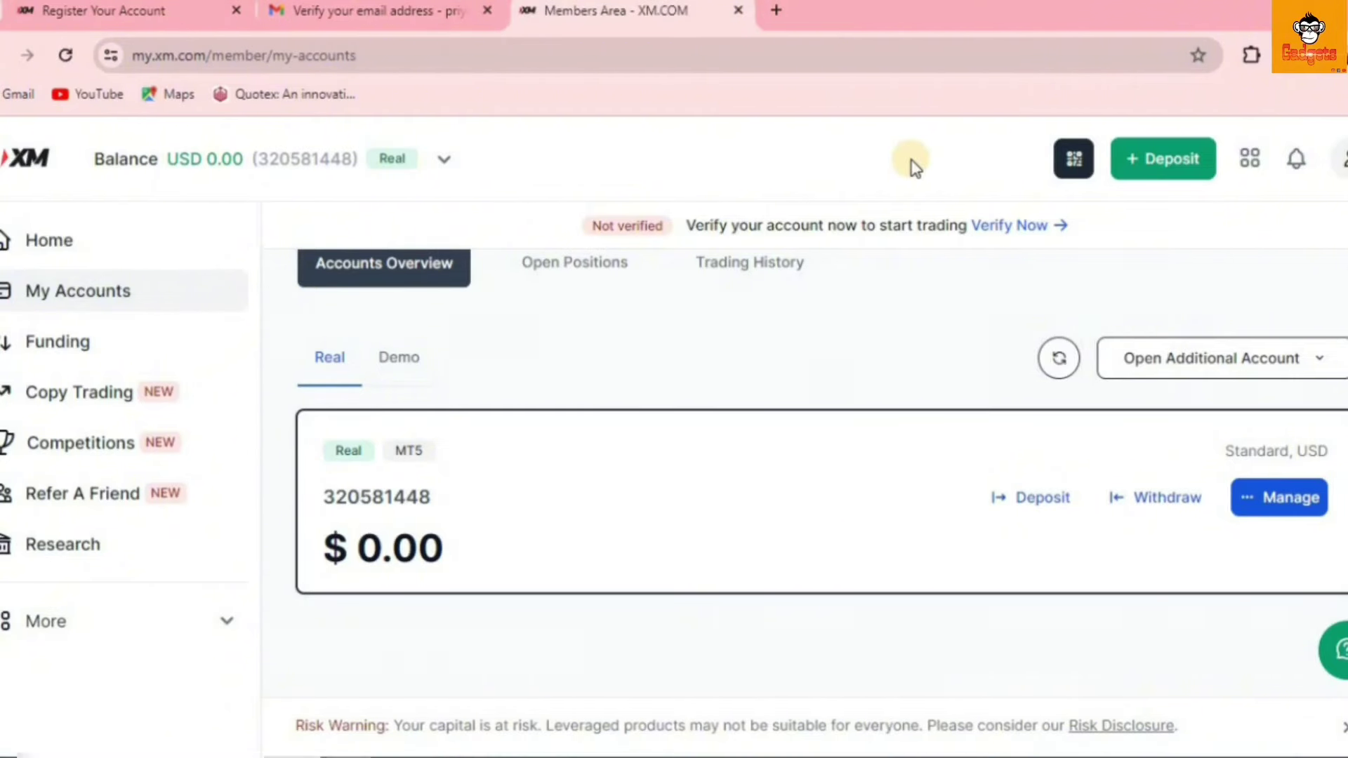
scroll(821, 471, "down", 6)
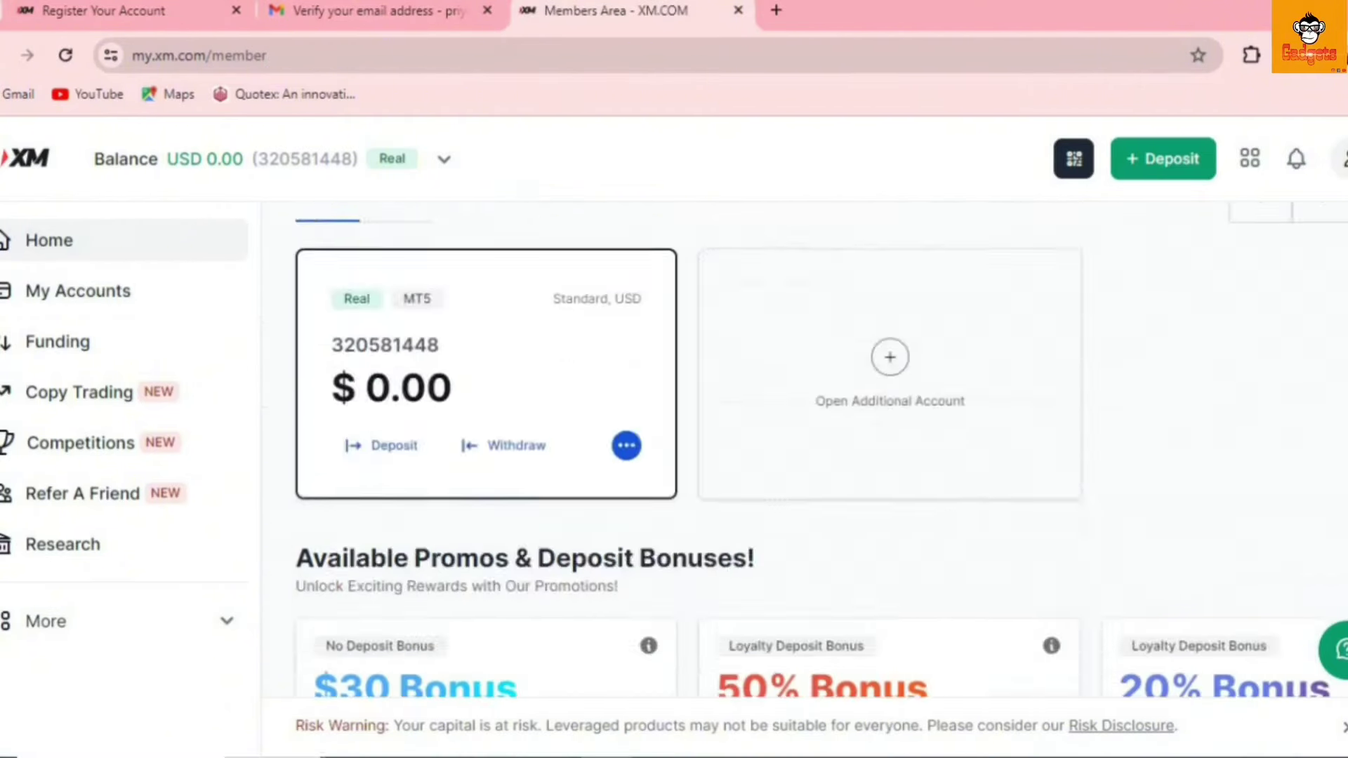
scroll(820, 471, "up", 6)
scroll(536, 300, "down", 1)
scroll(535, 300, "up", 1)
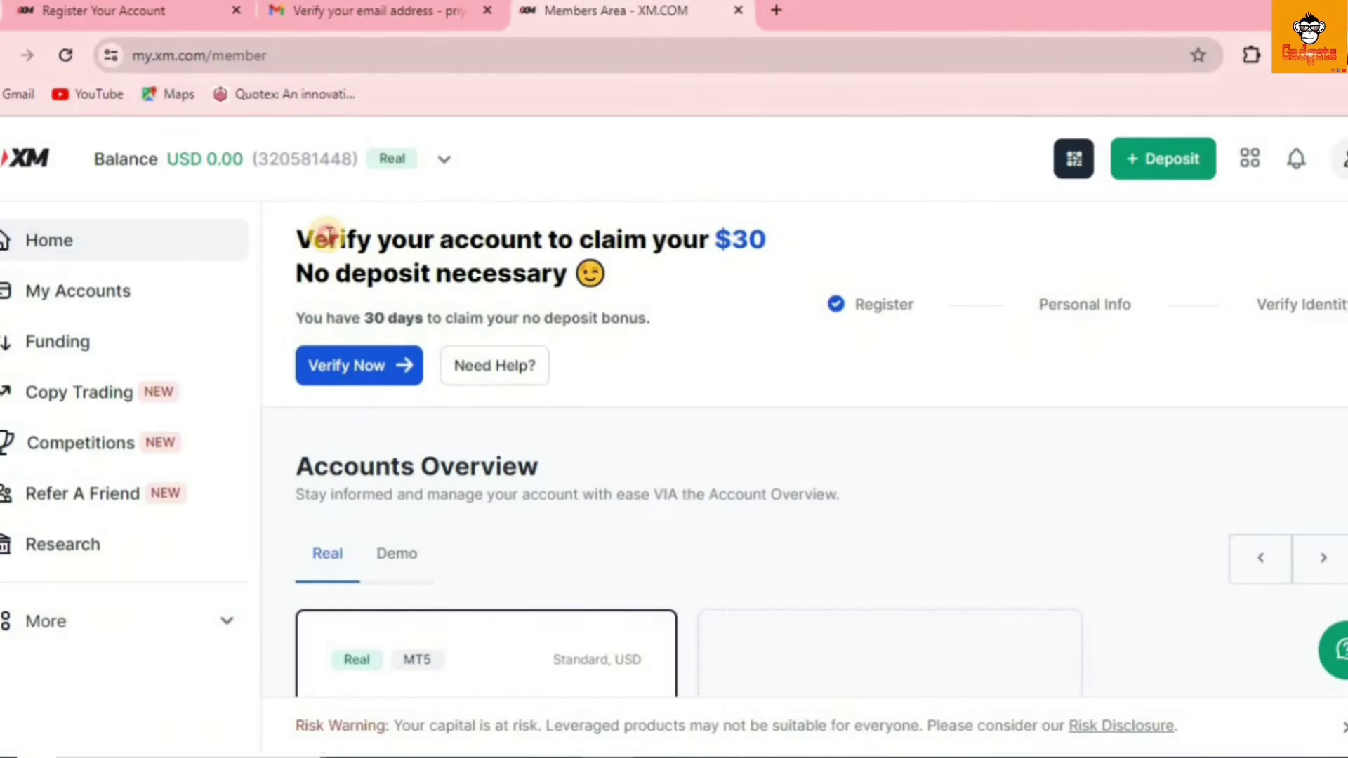
Back on Home, open the profile menu showing Not verified status and 0 loyalty points
mouse_move(313, 239)
left_mouse_down()
mouse_move(302, 235)
mouse_move(751, 219)
mouse_move(293, 239)
left_mouse_up()
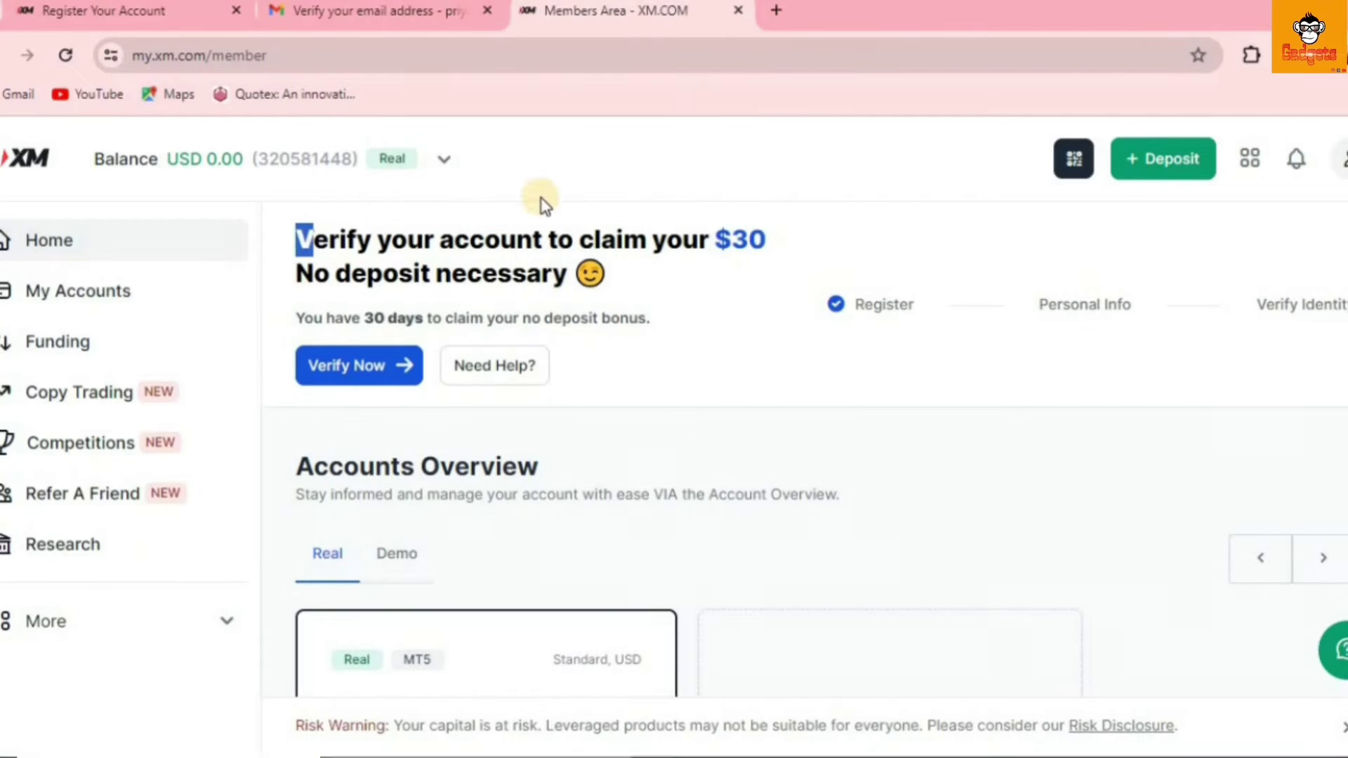
left_click(541, 217)
scroll(1341, 237, "down", 15)
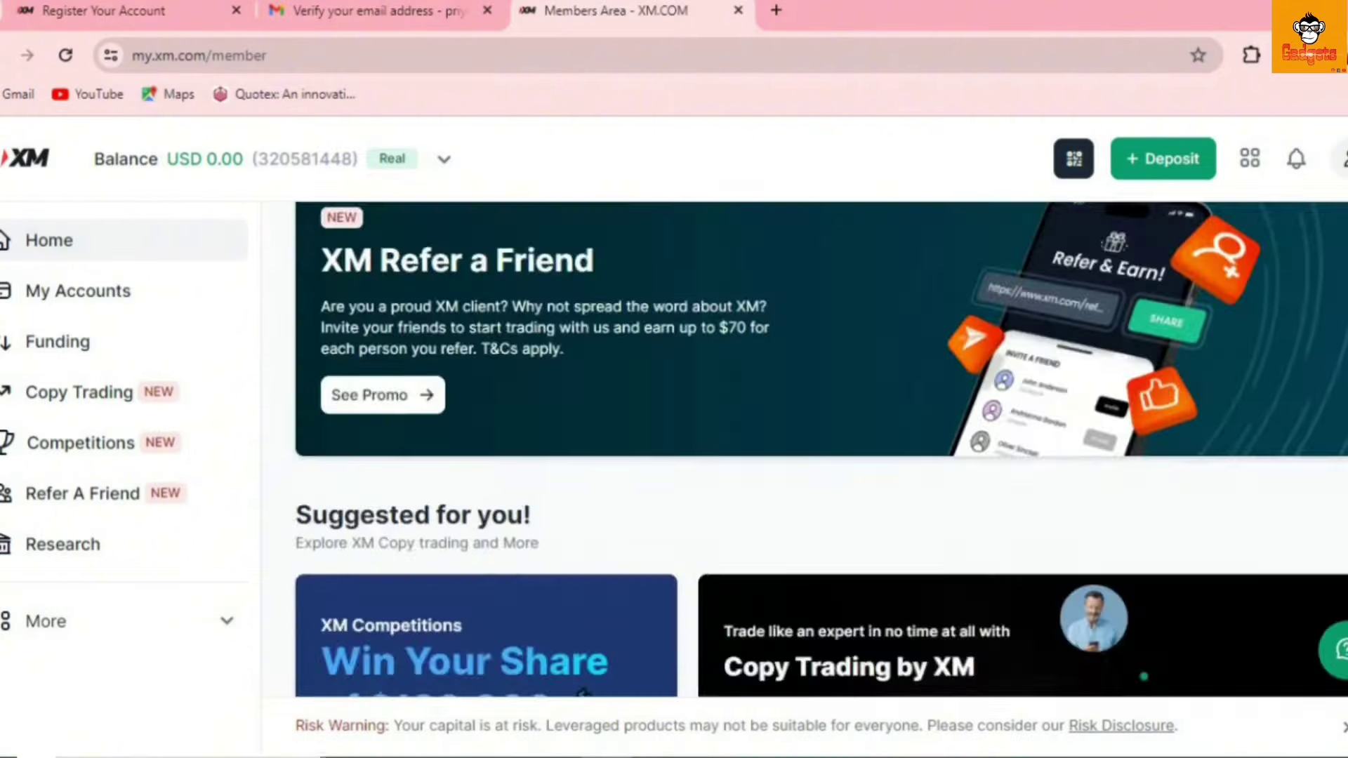
scroll(1341, 237, "up", 12)
scroll(1342, 188, "up", 1)
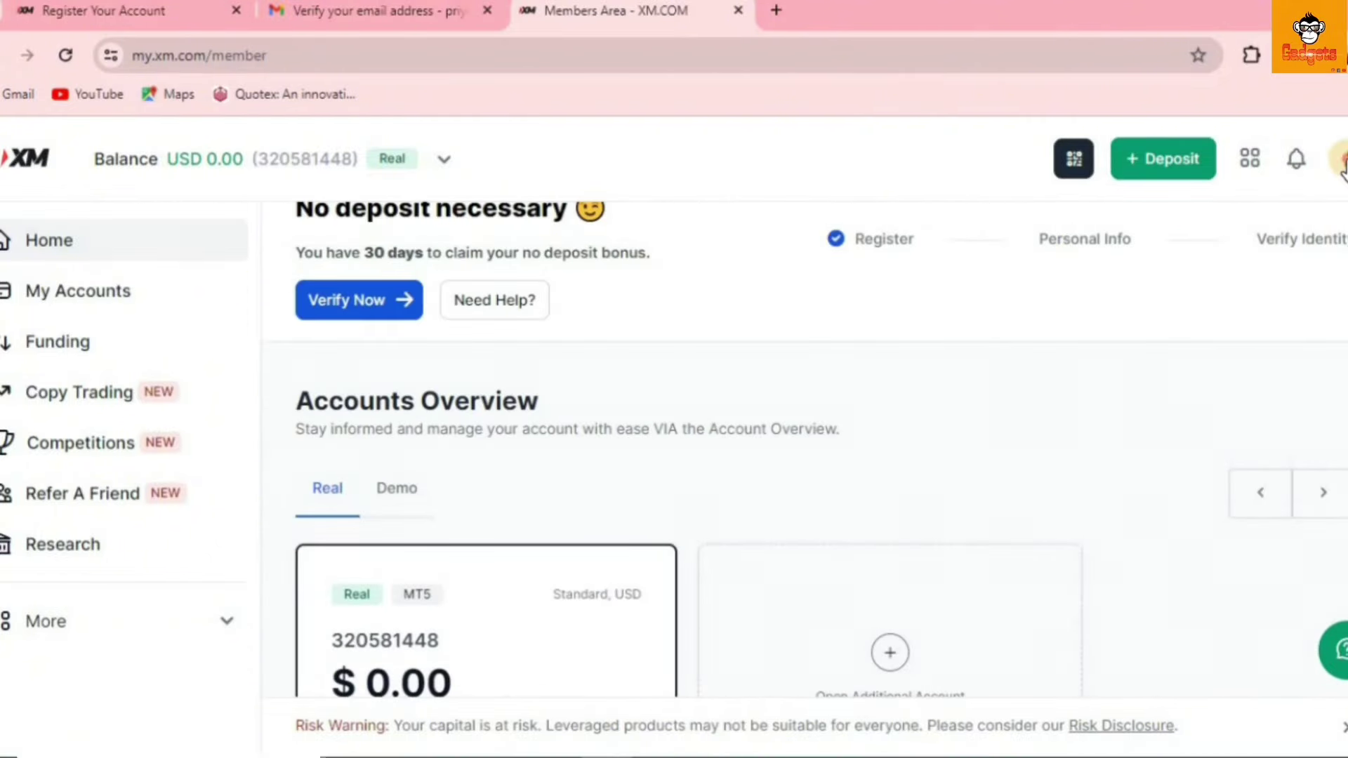
left_click(1343, 169)
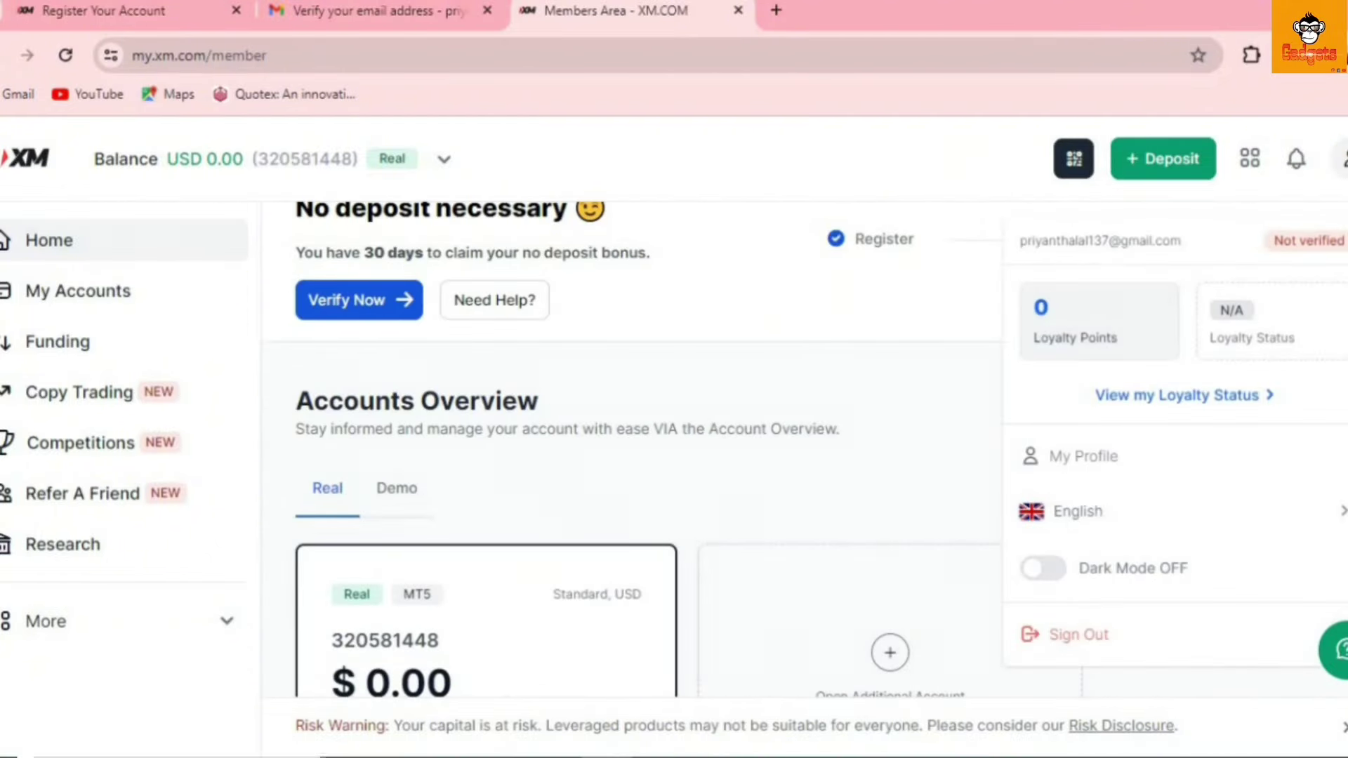
scroll(632, 449, "down", 2)
scroll(632, 450, "up", 3)
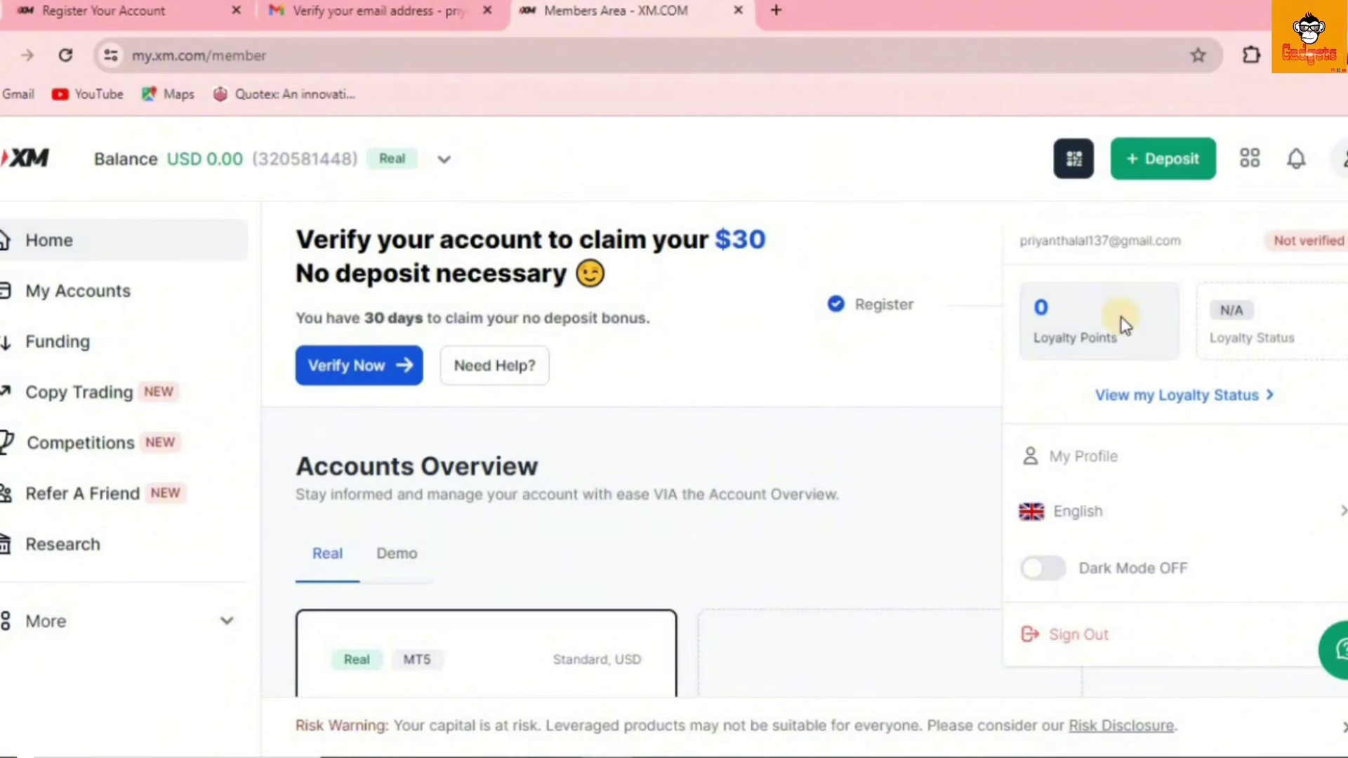
Open the profile page, start verification, and autofill the name and phone from saved details
left_click(1139, 461)
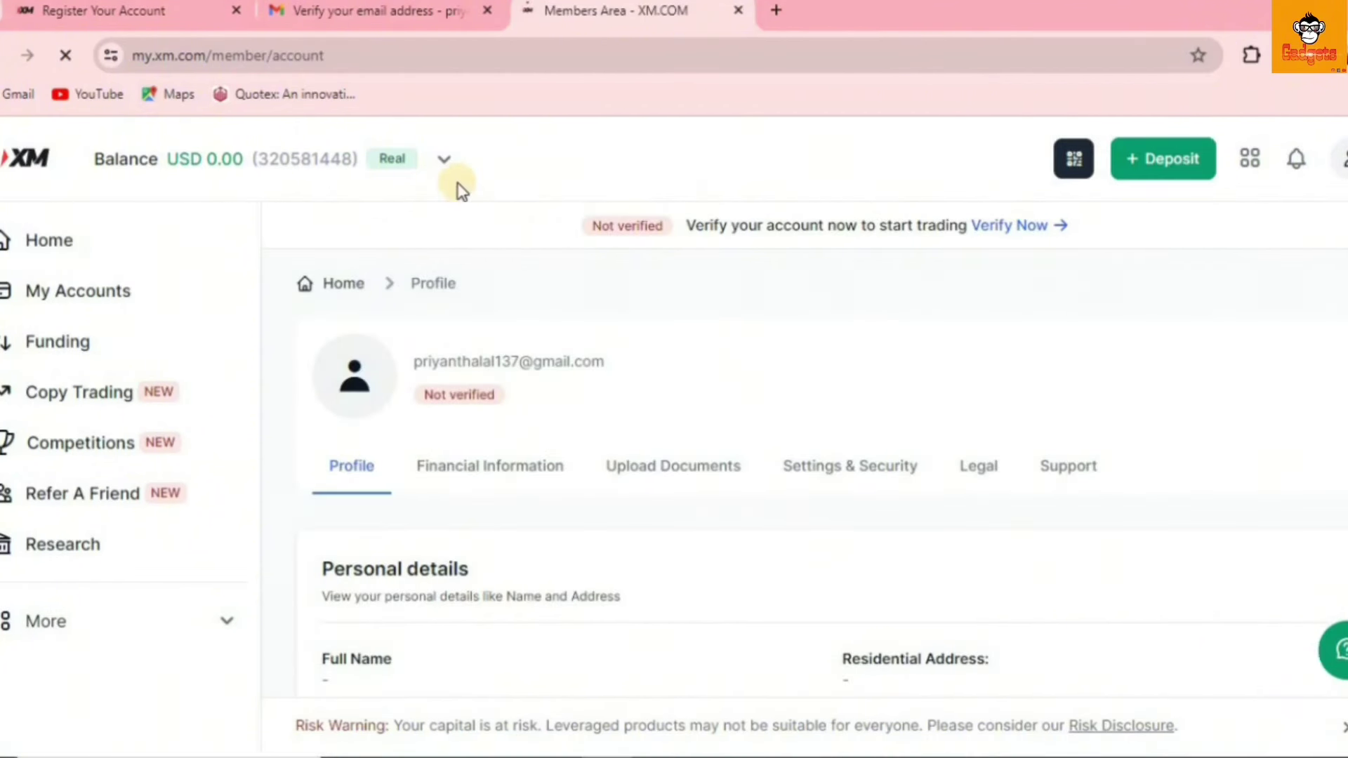
left_click(1008, 225)
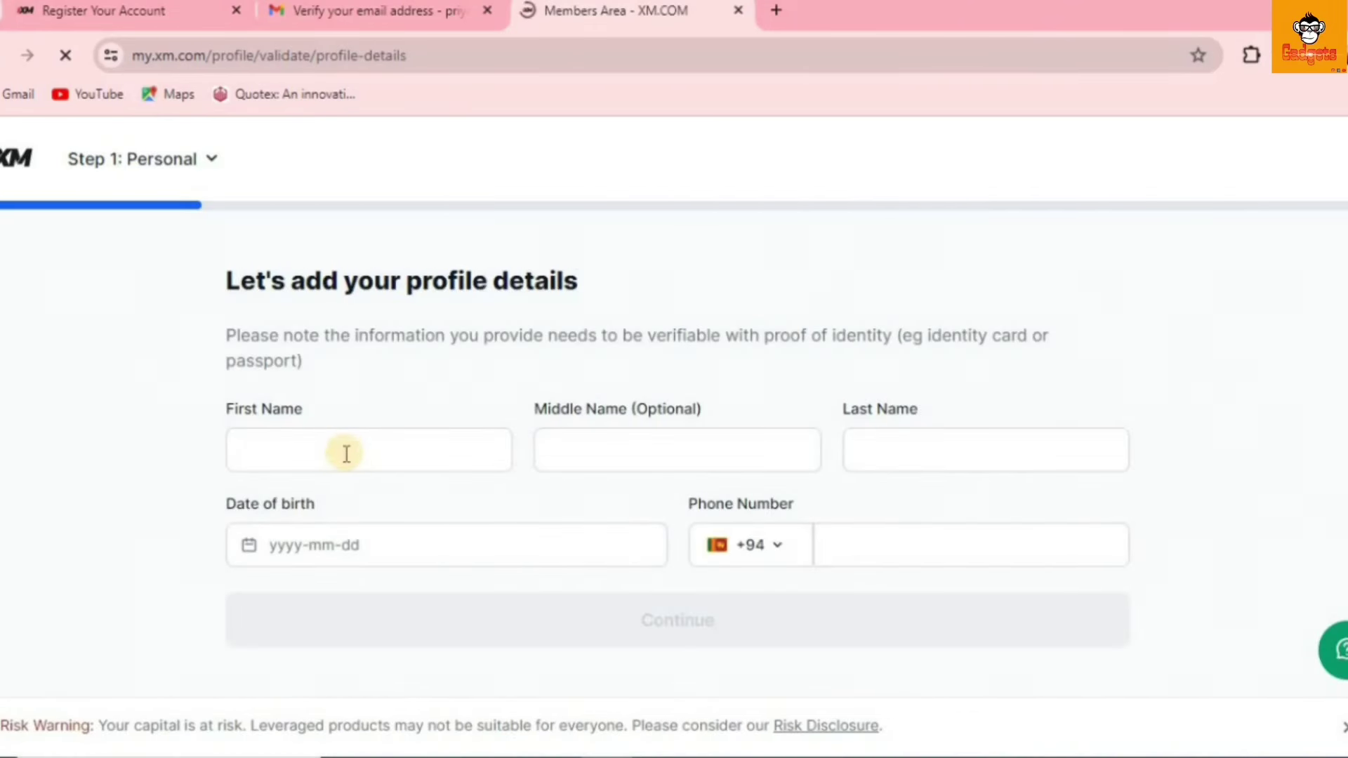
left_click(344, 452)
left_click(391, 506)
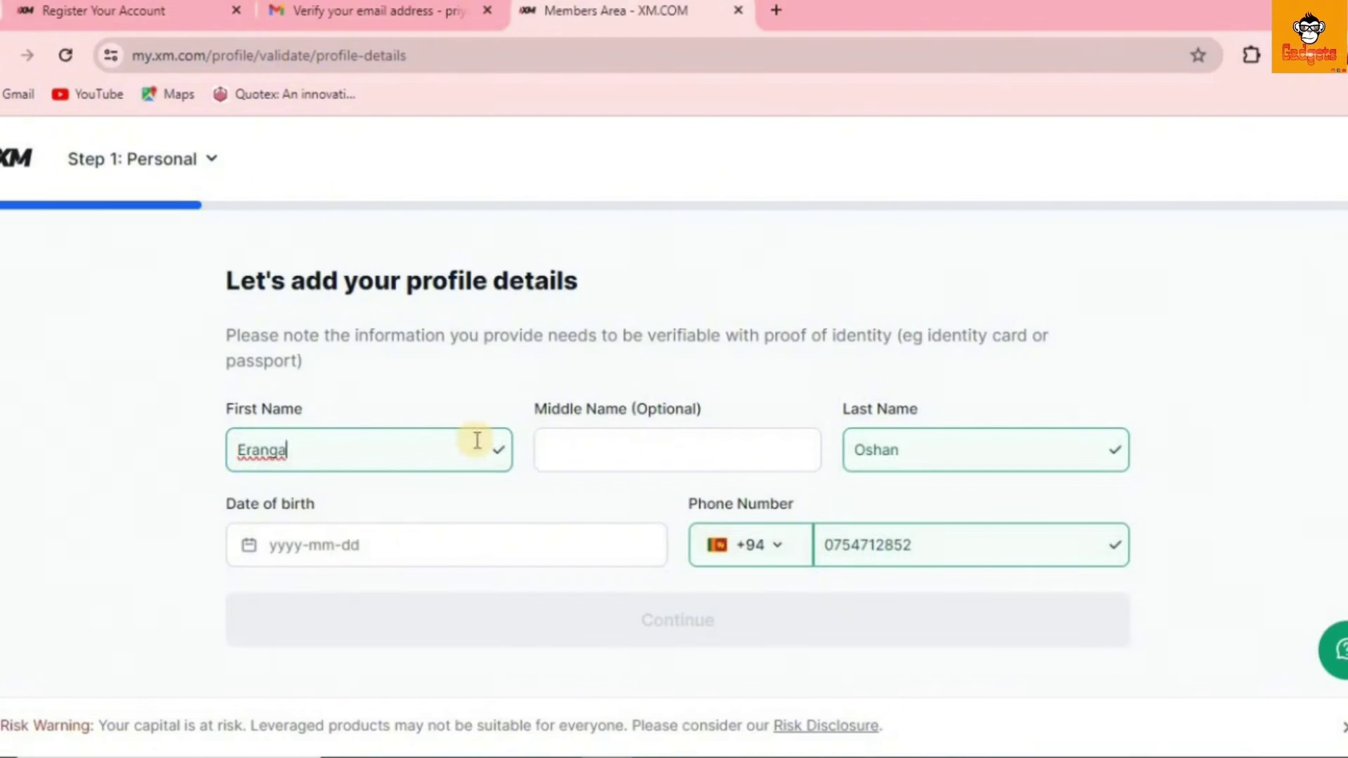
scroll(605, 454, "down", 1)
Enter the date of birth in yyyy/mm/dd format and continue to the address step
left_click(607, 454)
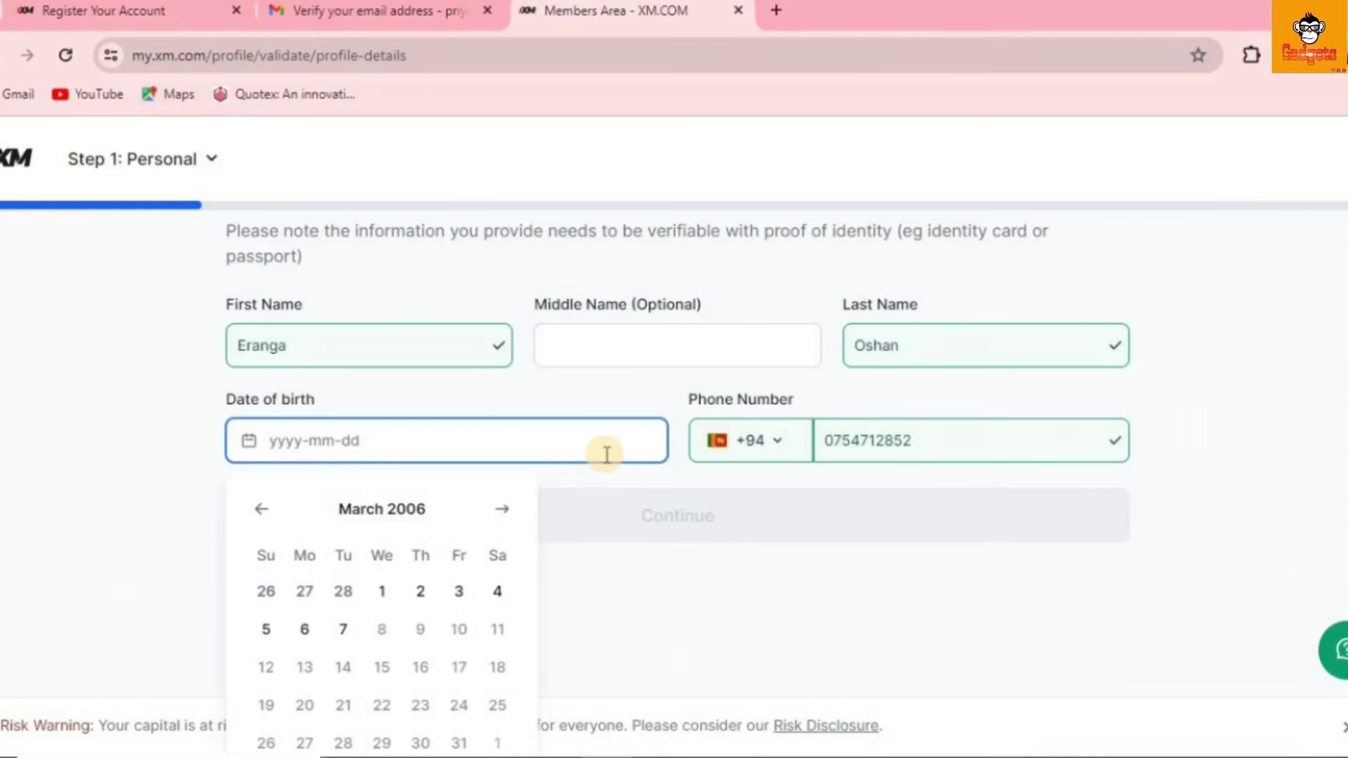
type("9")
key("BackSpace")
type("1997/06")
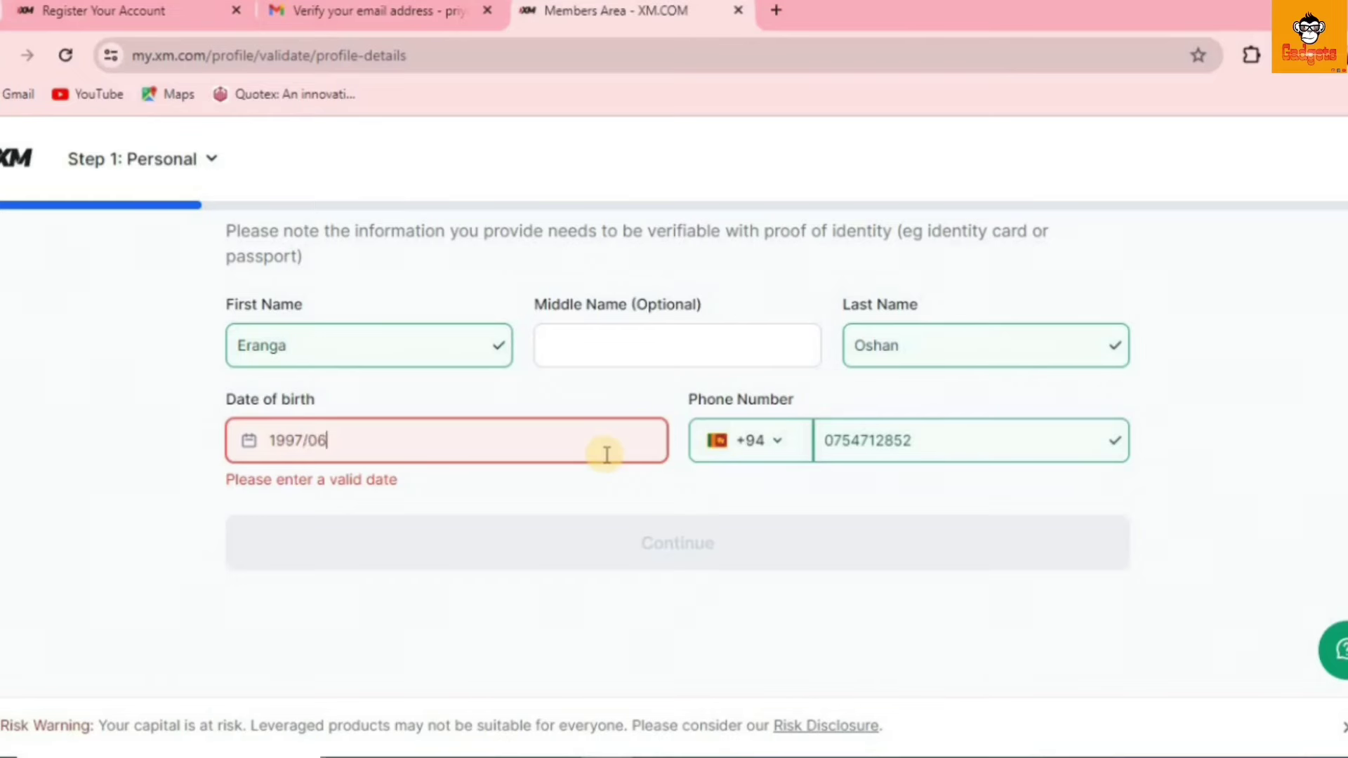
type("1")
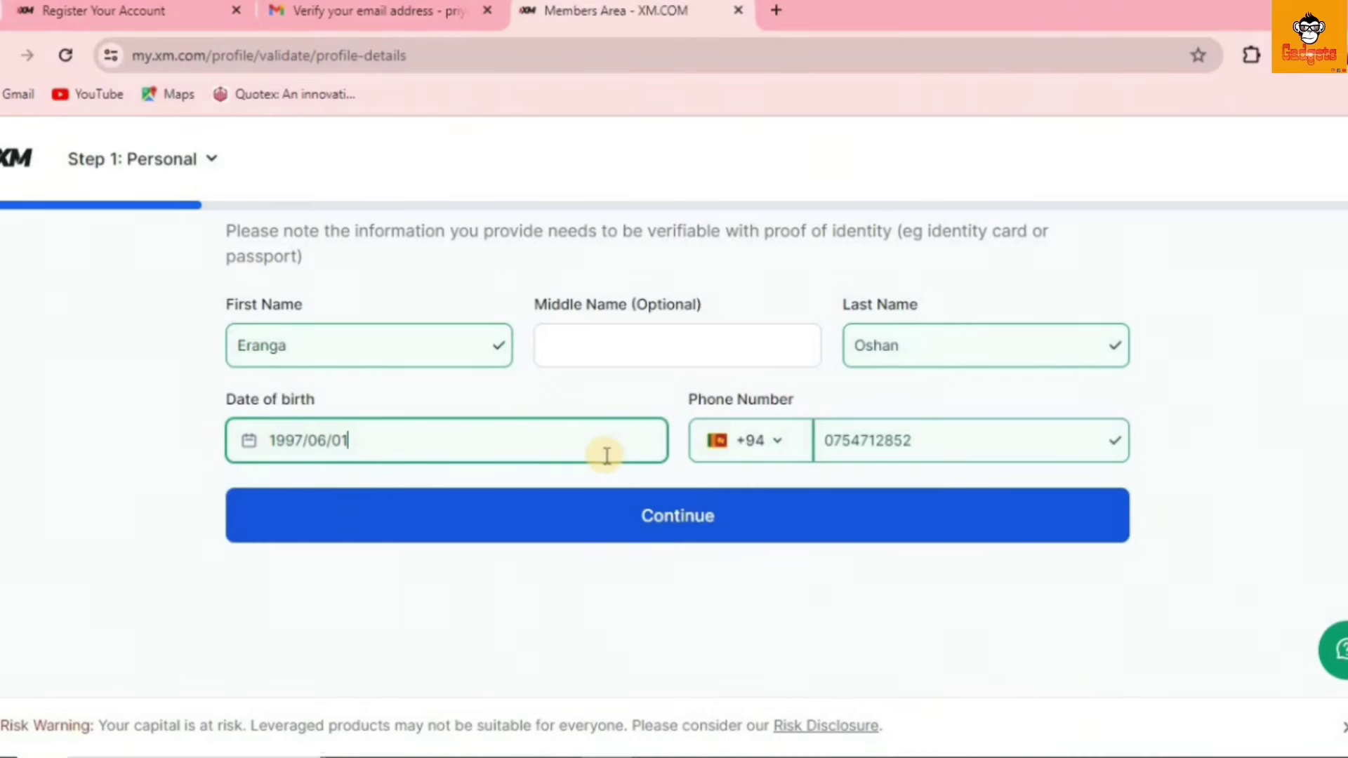
scroll(674, 421, "up", 2)
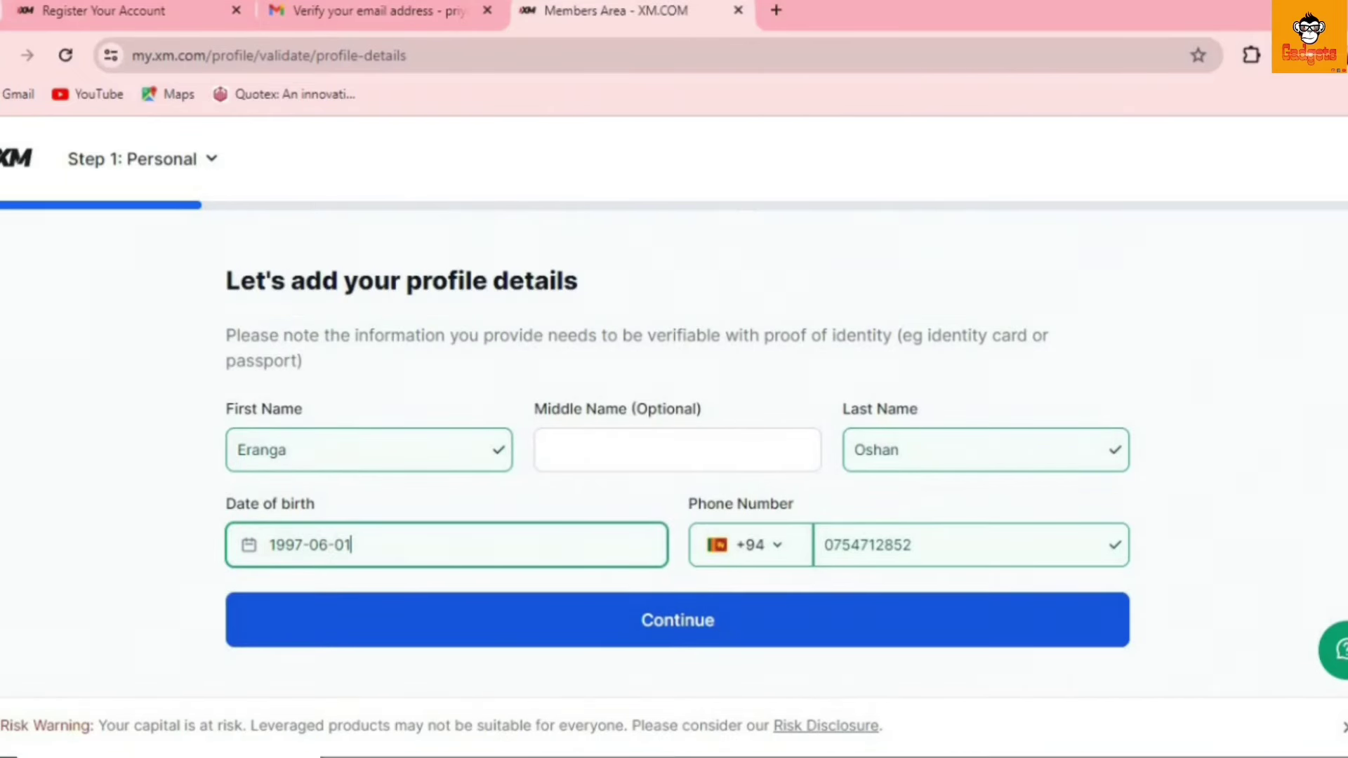
left_click(604, 627)
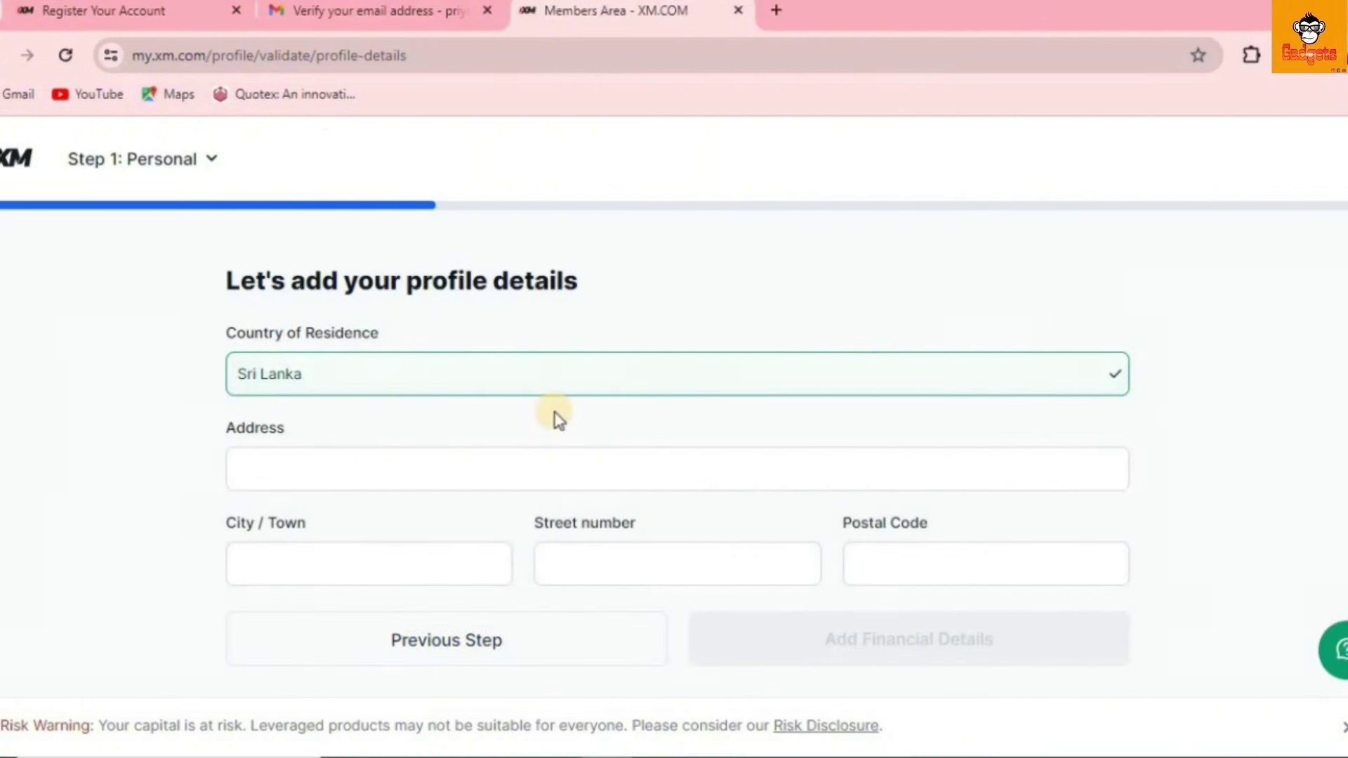
Fill address, city, street number and postal code from the saved address, trimming the street number under 16 characters
left_click(508, 468)
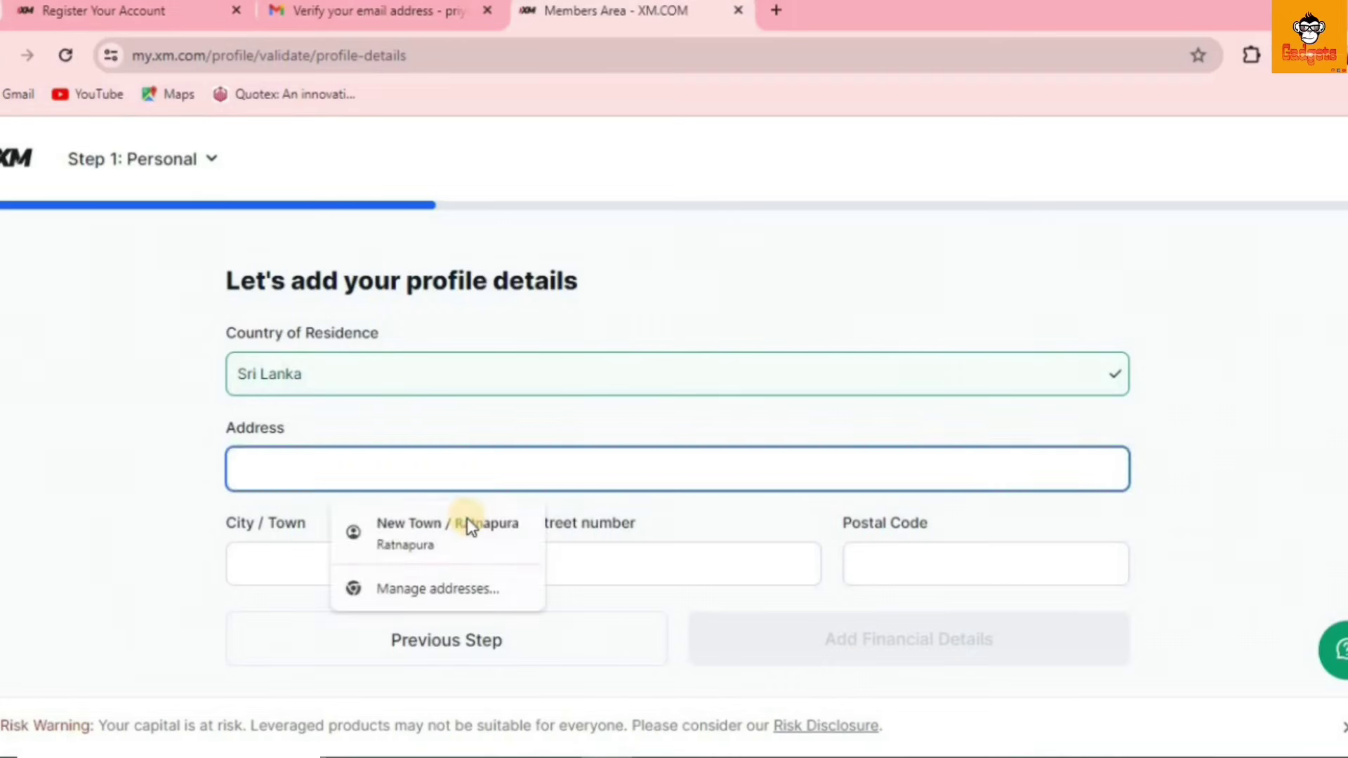
left_click(466, 519)
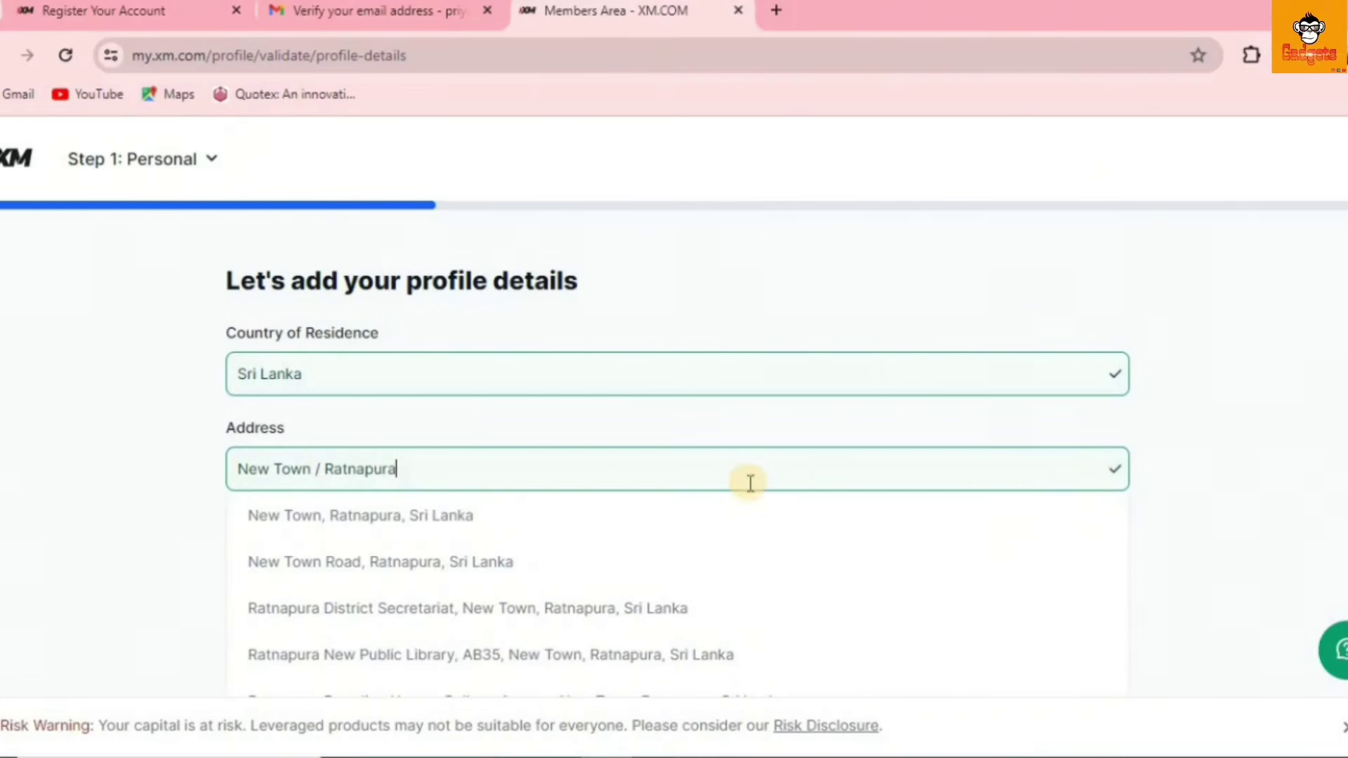
left_click(462, 531)
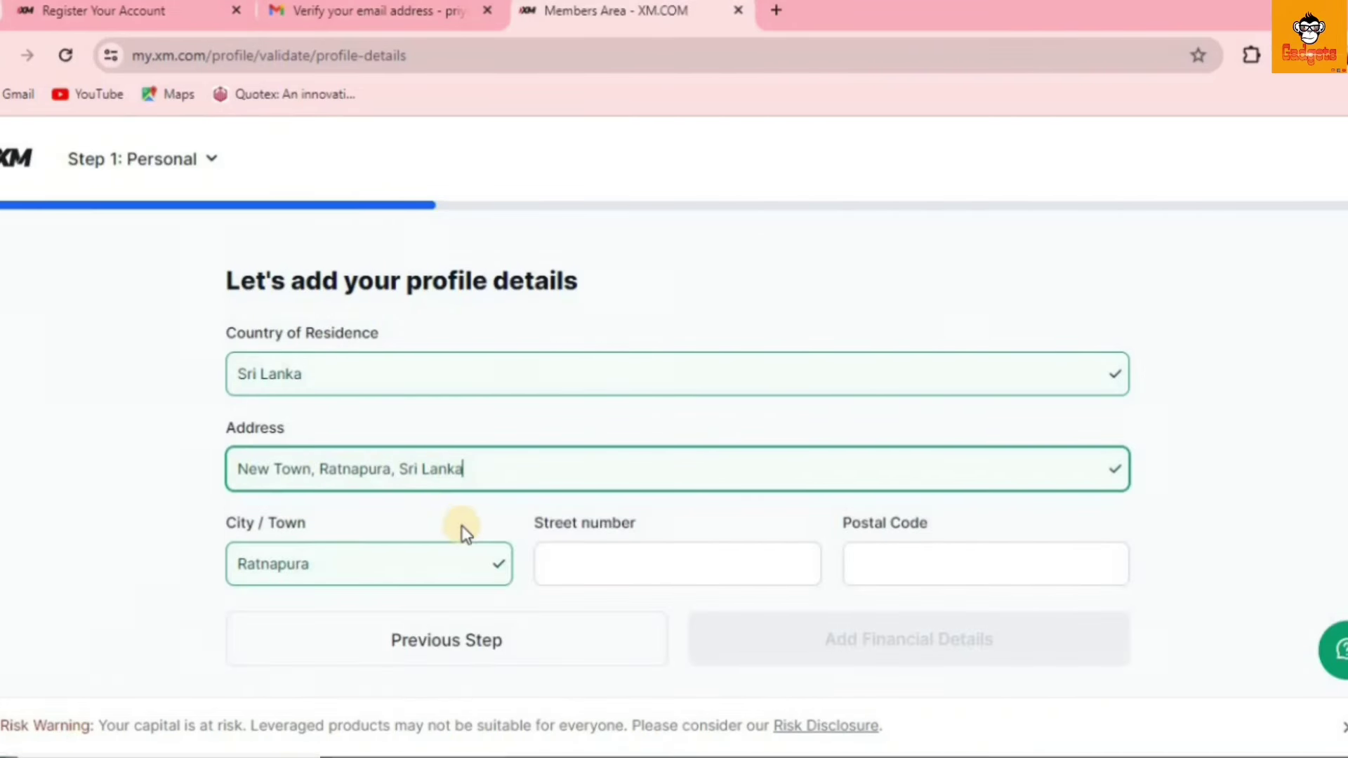
left_click(590, 562)
left_click(701, 621)
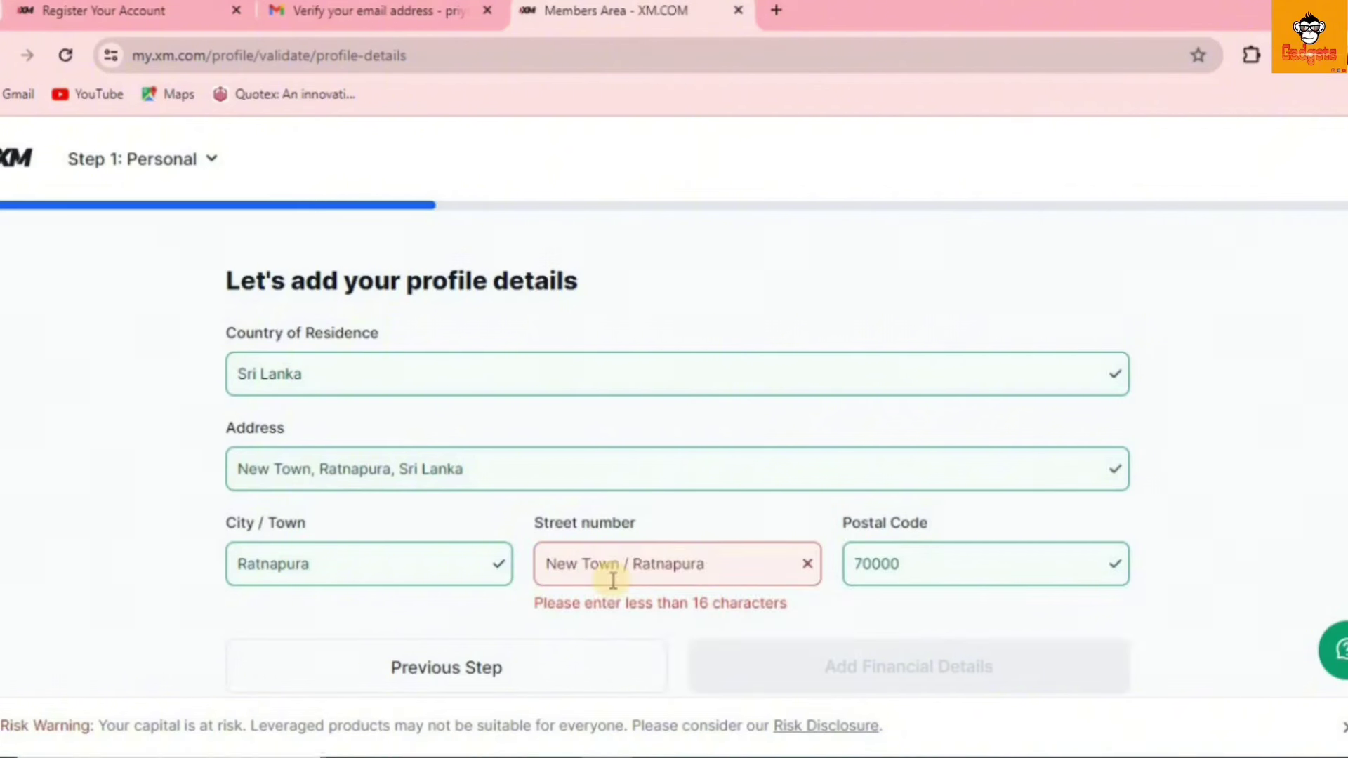
left_click(635, 564)
key("BackSpace")
key("BackSpace")
key("BackSpace")
key("BackSpace")
key("BackSpace")
key("BackSpace")
key("BackSpace")
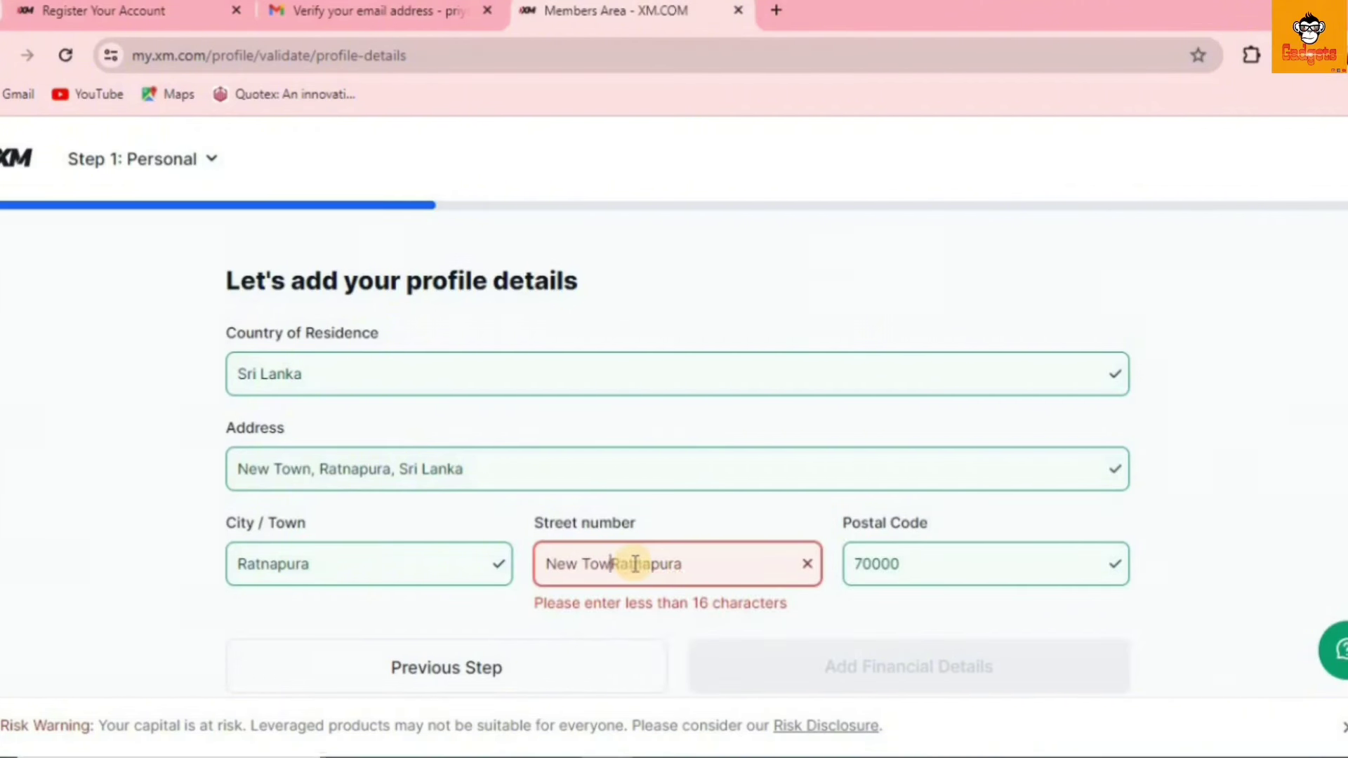
key("BackSpace")
key("BackSpace")
key("BackSpace")
key("BackSpace")
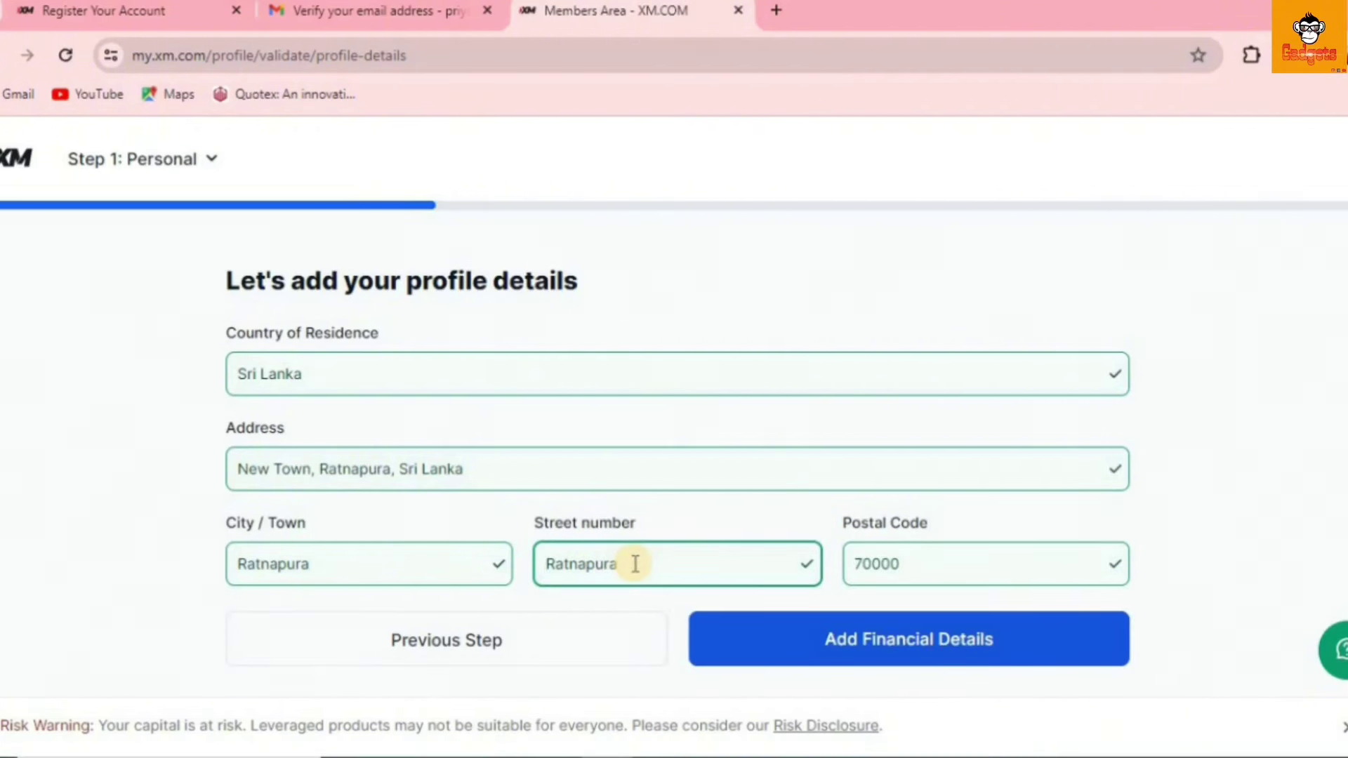
Proceed to financial details, answer Yes to the forex experience question, and submit
scroll(796, 632, "down", 2)
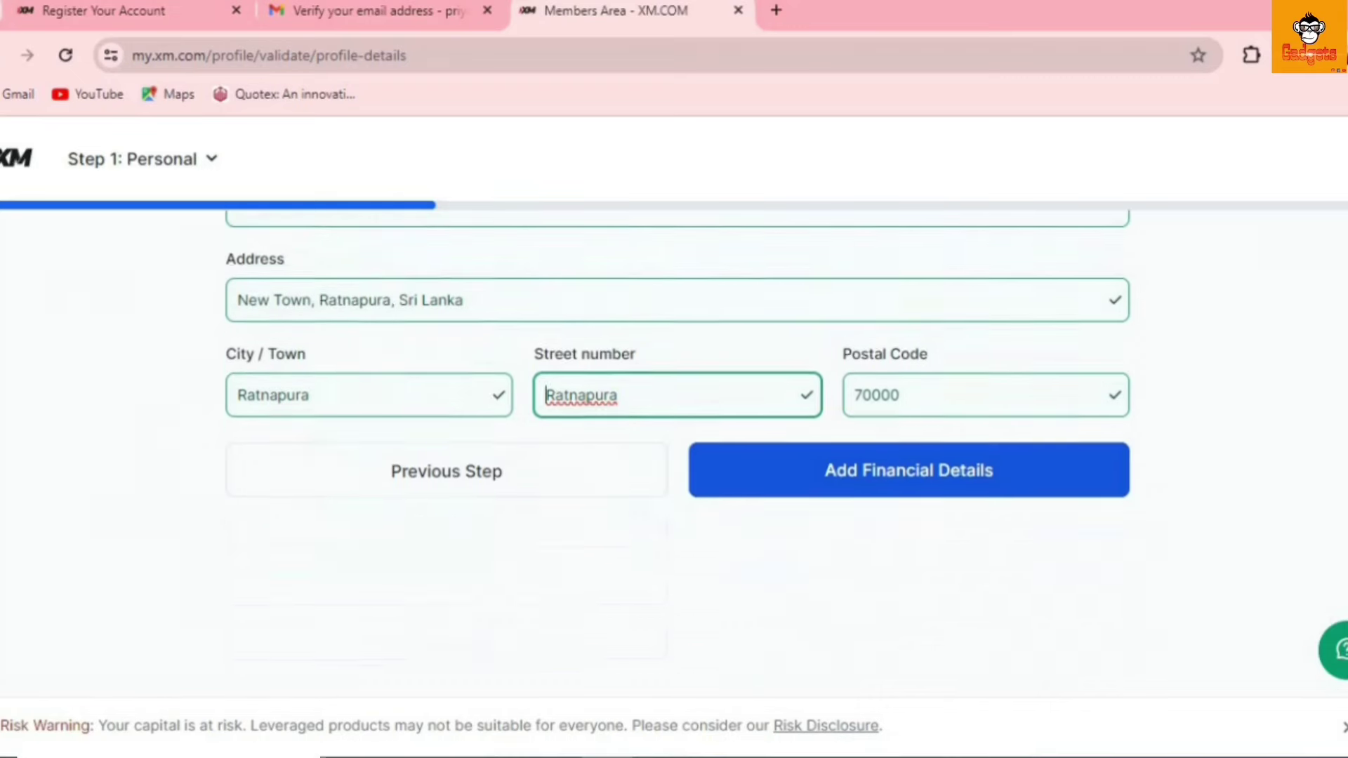
scroll(795, 632, "up", 2)
left_click(796, 632)
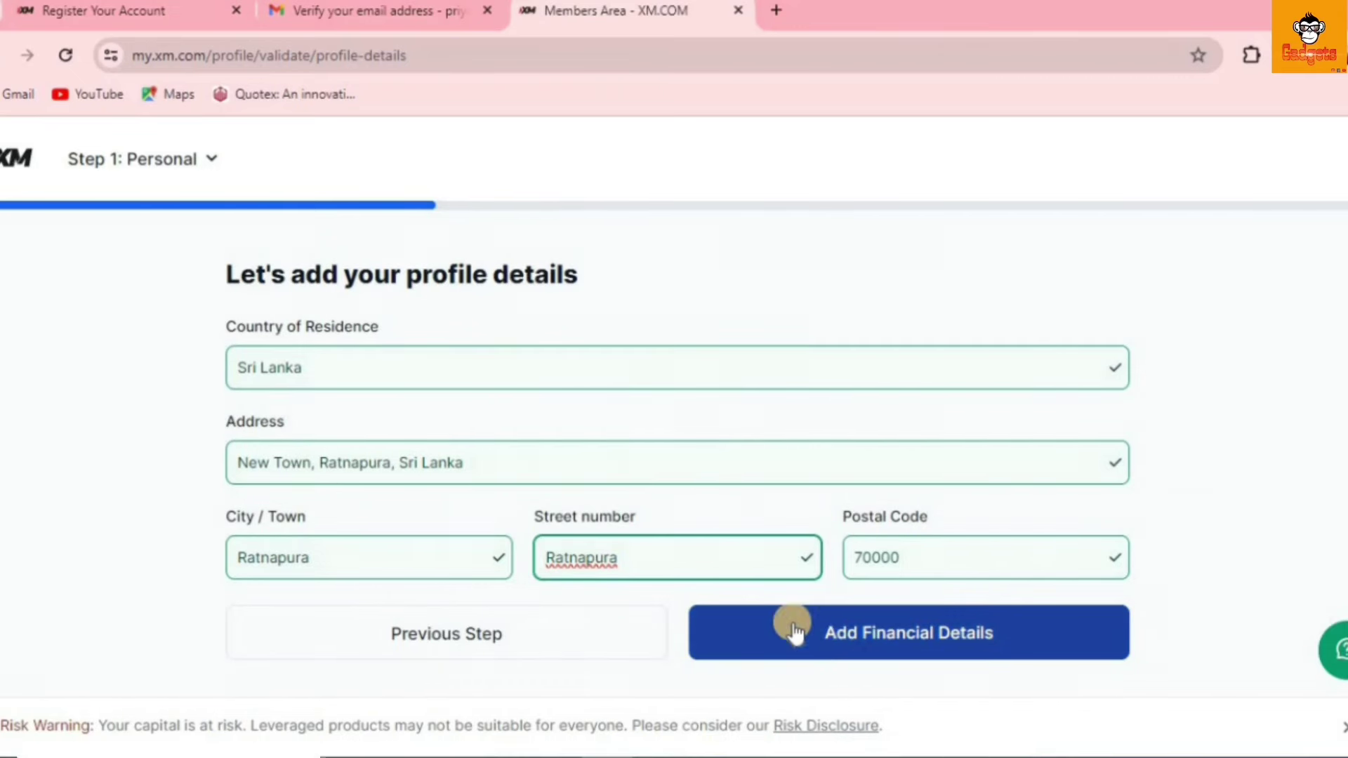
left_click(852, 634)
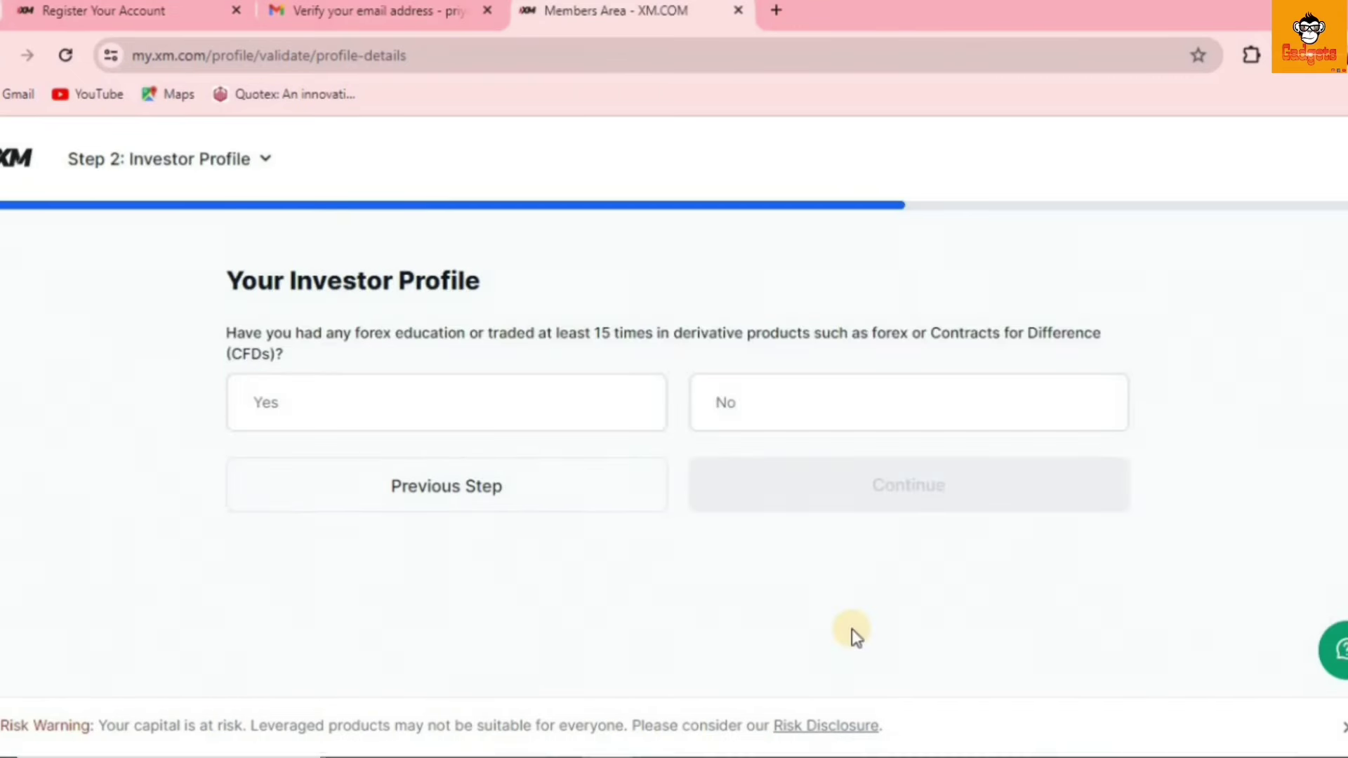
left_click(465, 421)
left_click(802, 494)
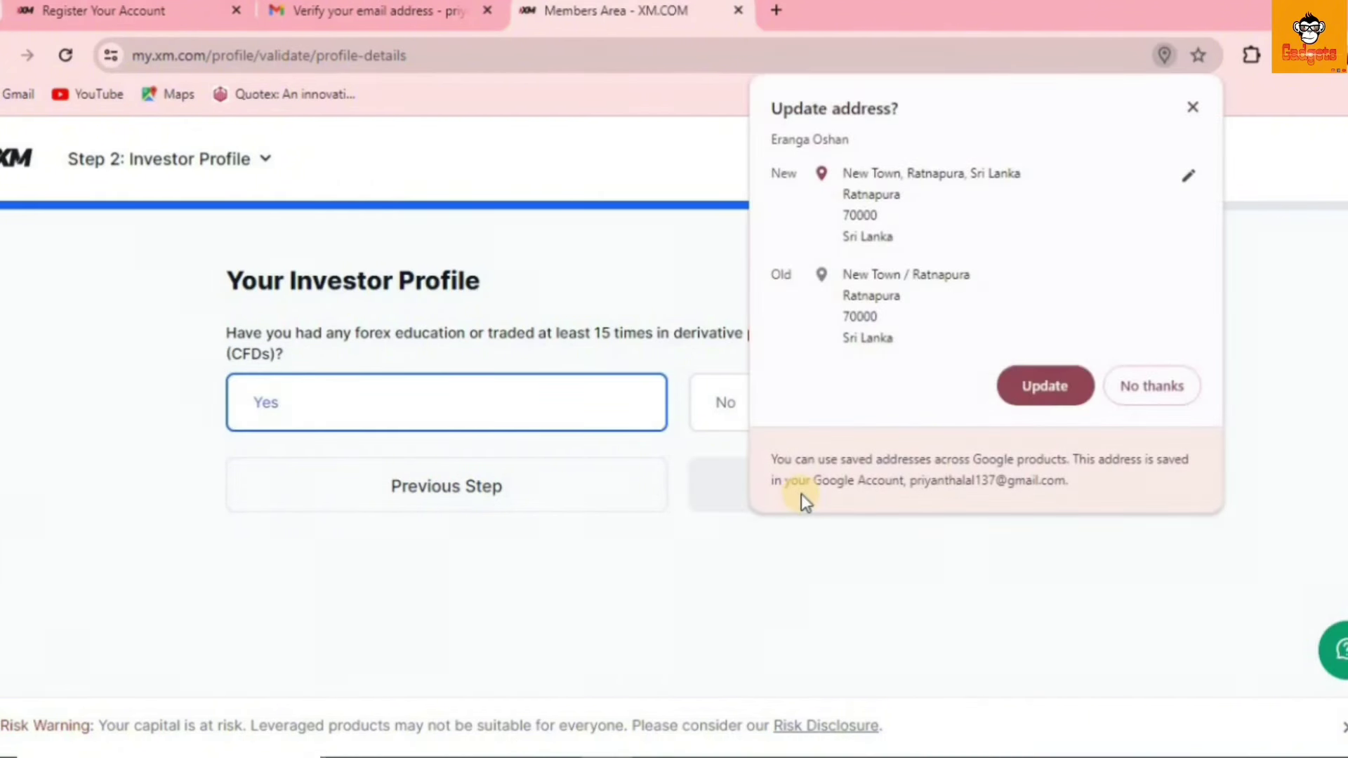
left_click(1192, 108)
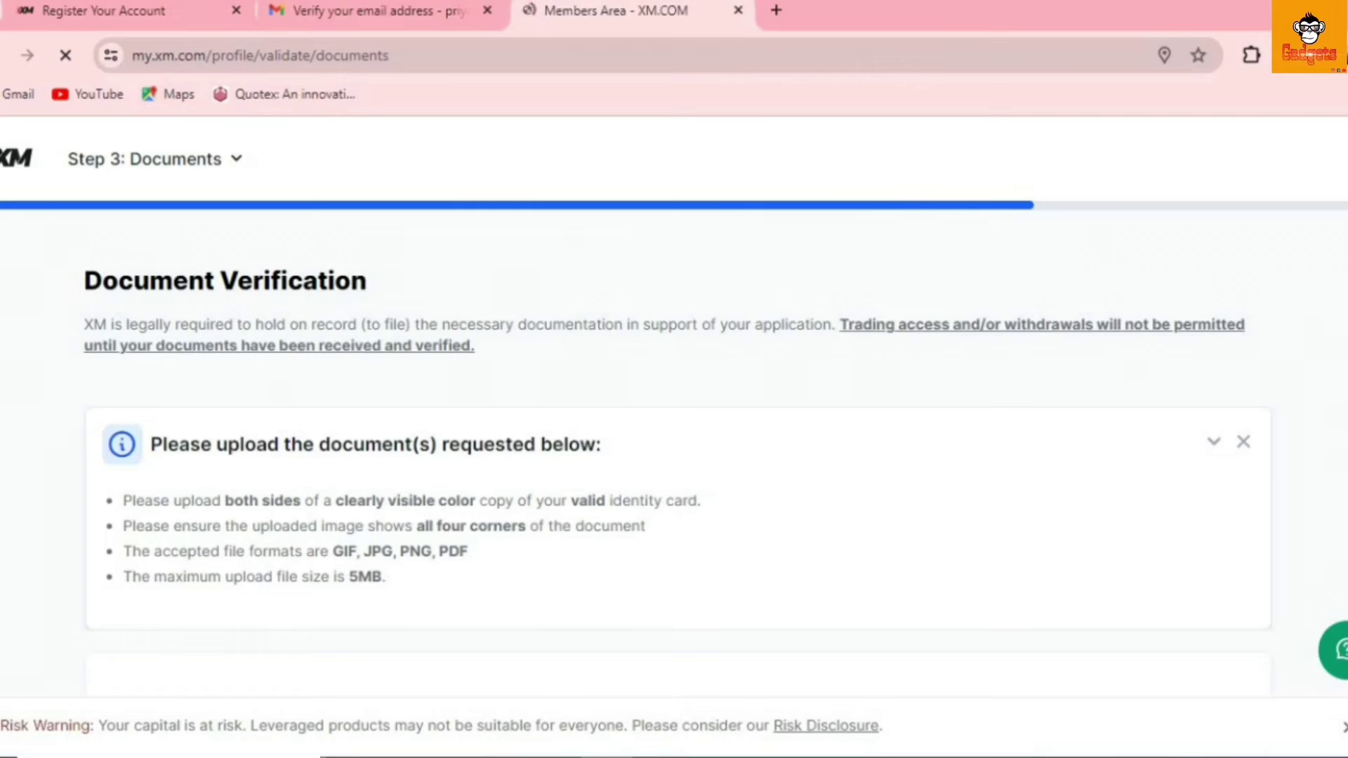
scroll(674, 449, "down", 8)
scroll(675, 450, "up", 5)
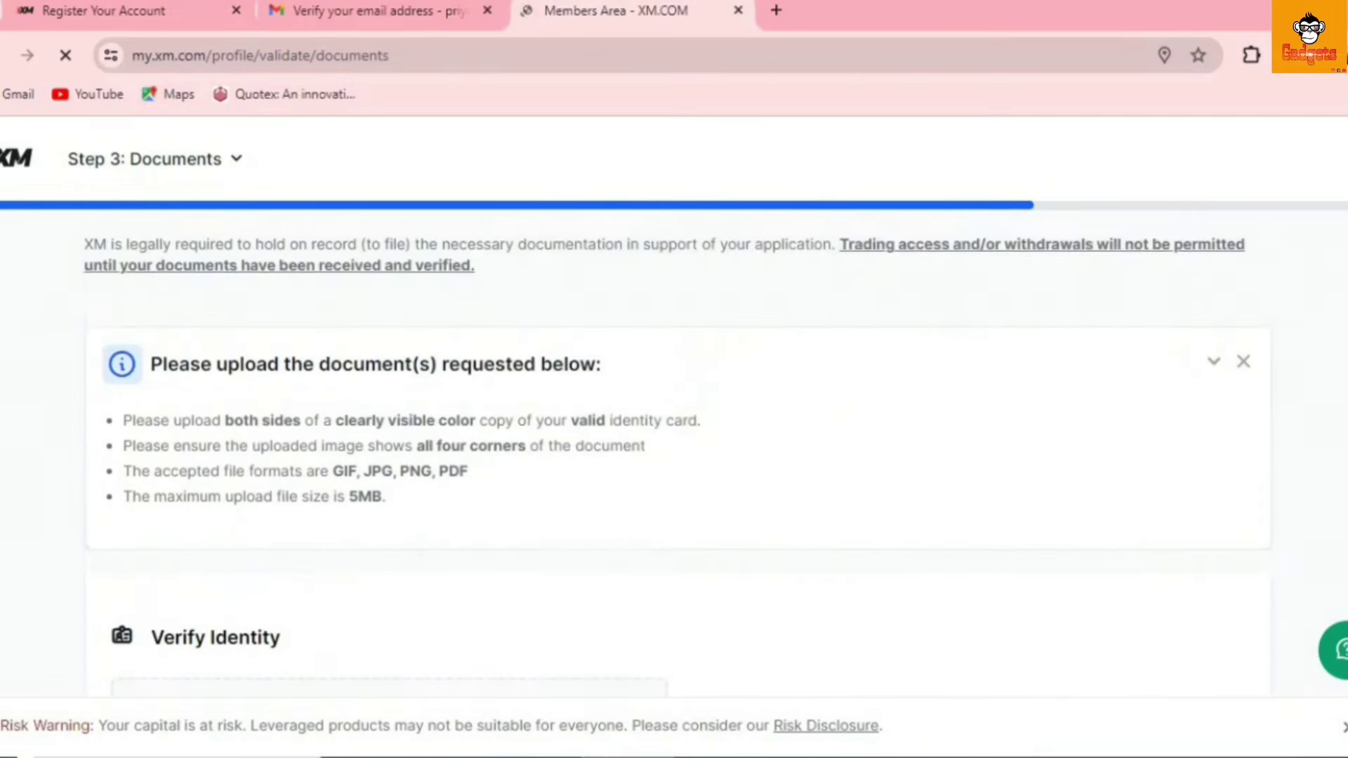
scroll(674, 449, "down", 1)
scroll(674, 450, "down", 2)
scroll(674, 450, "up", 4)
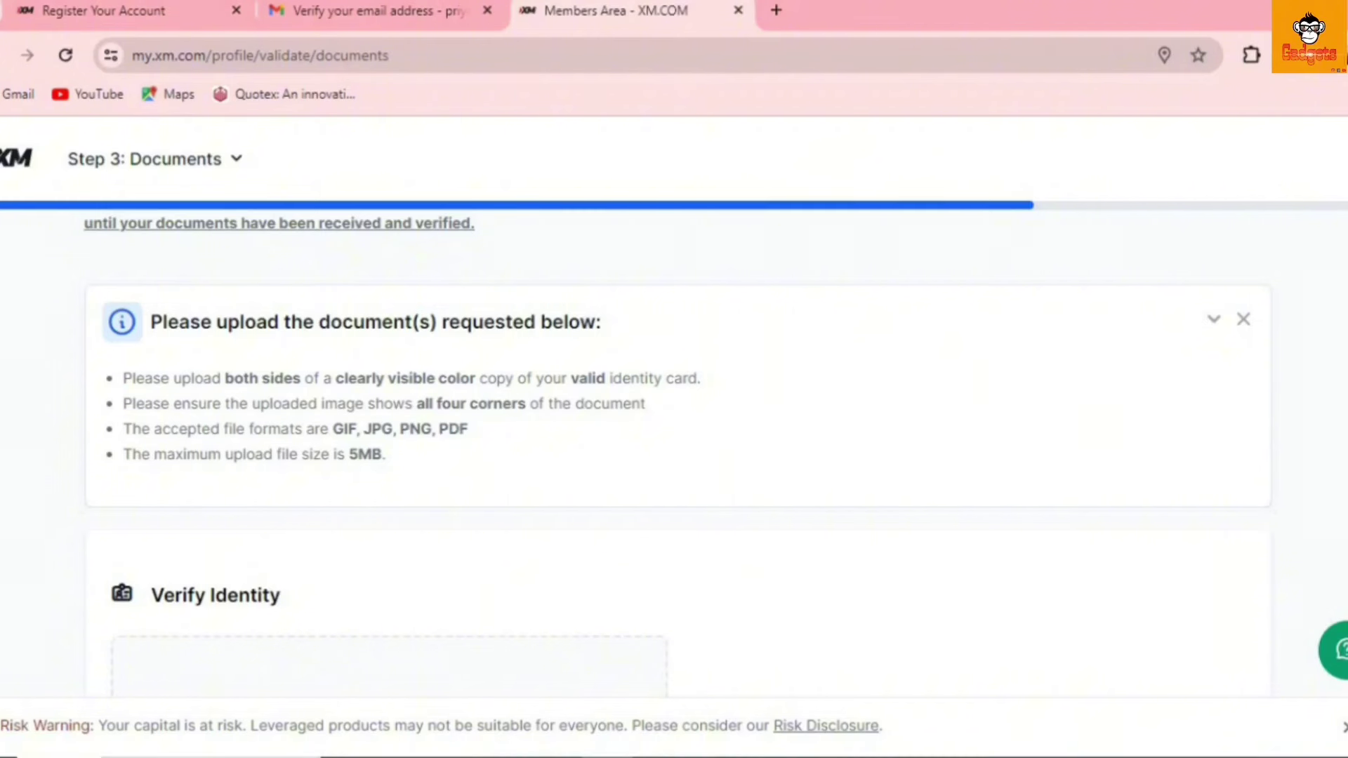
scroll(674, 450, "up", 1)
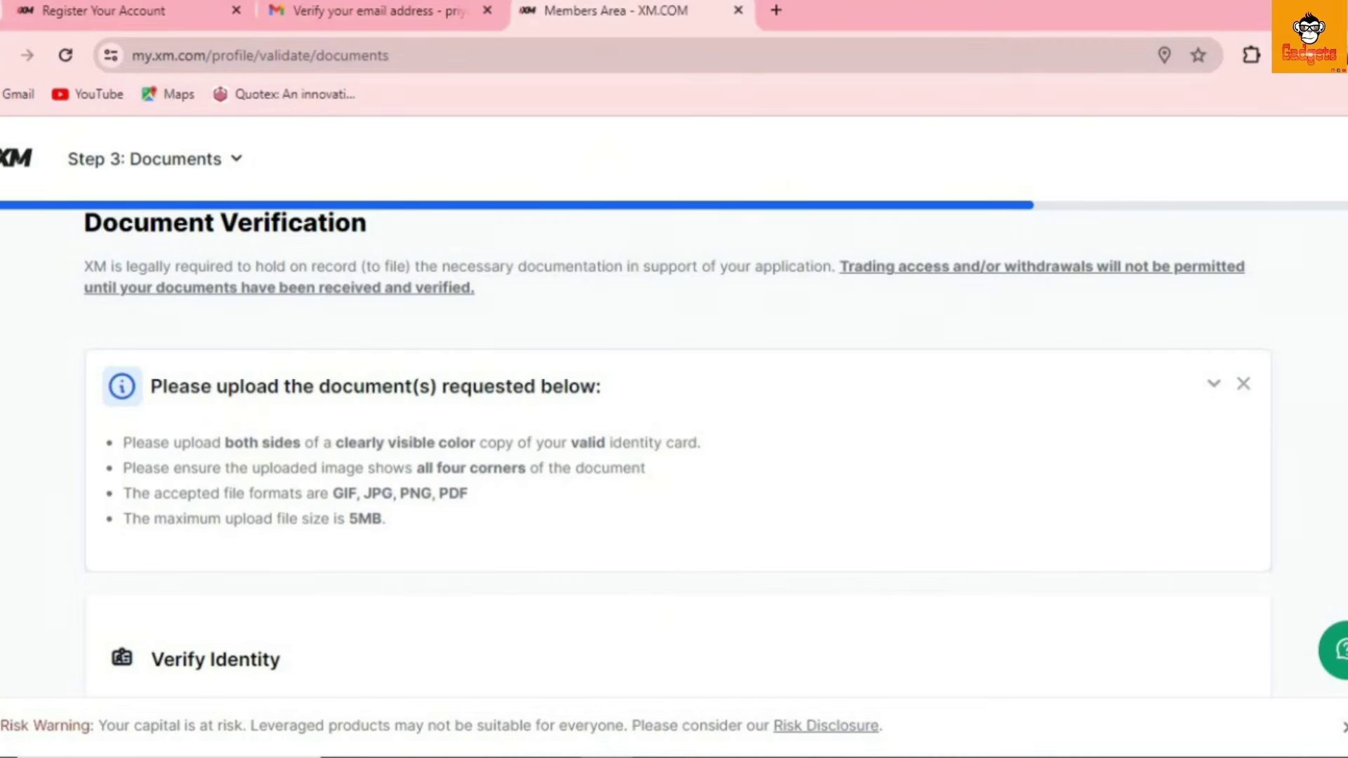
scroll(674, 450, "down", 4)
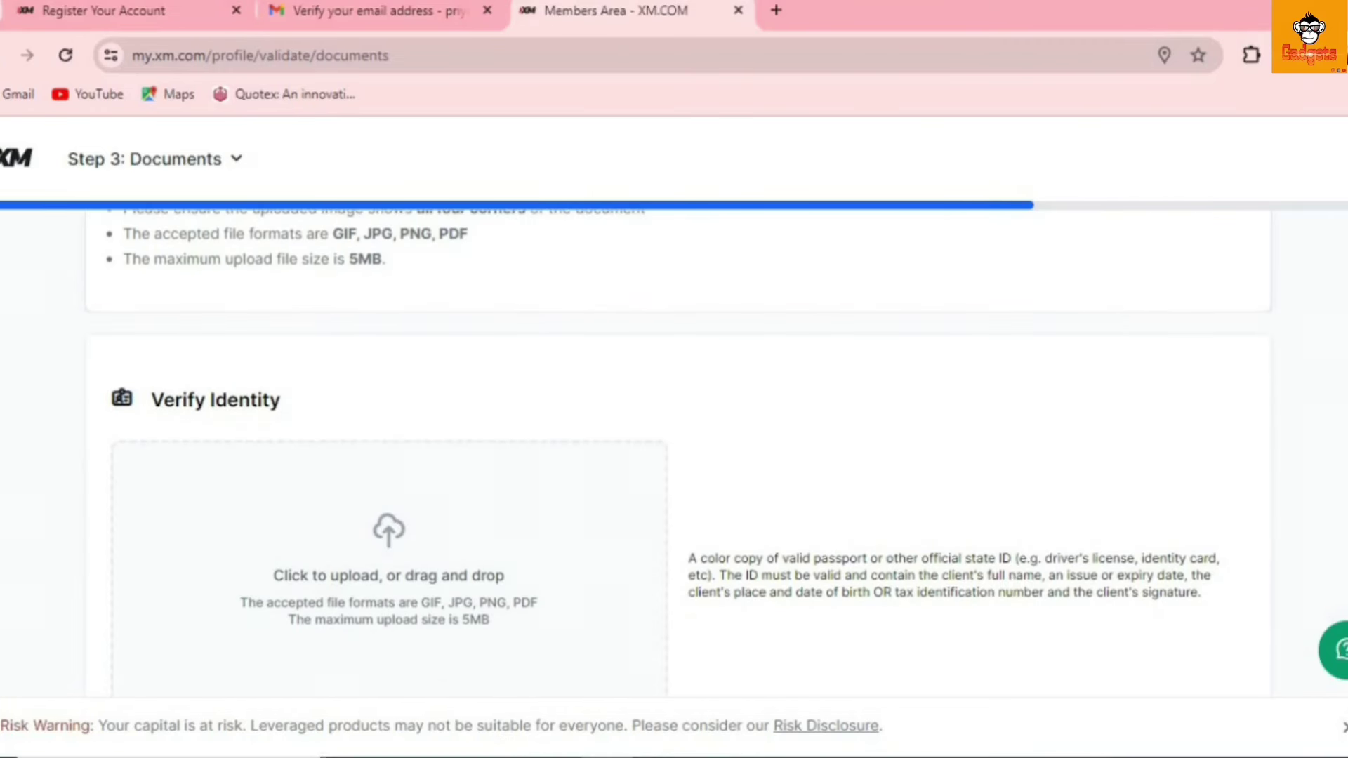
scroll(746, 532, "down", 1)
left_click_drag(747, 549, 814, 548)
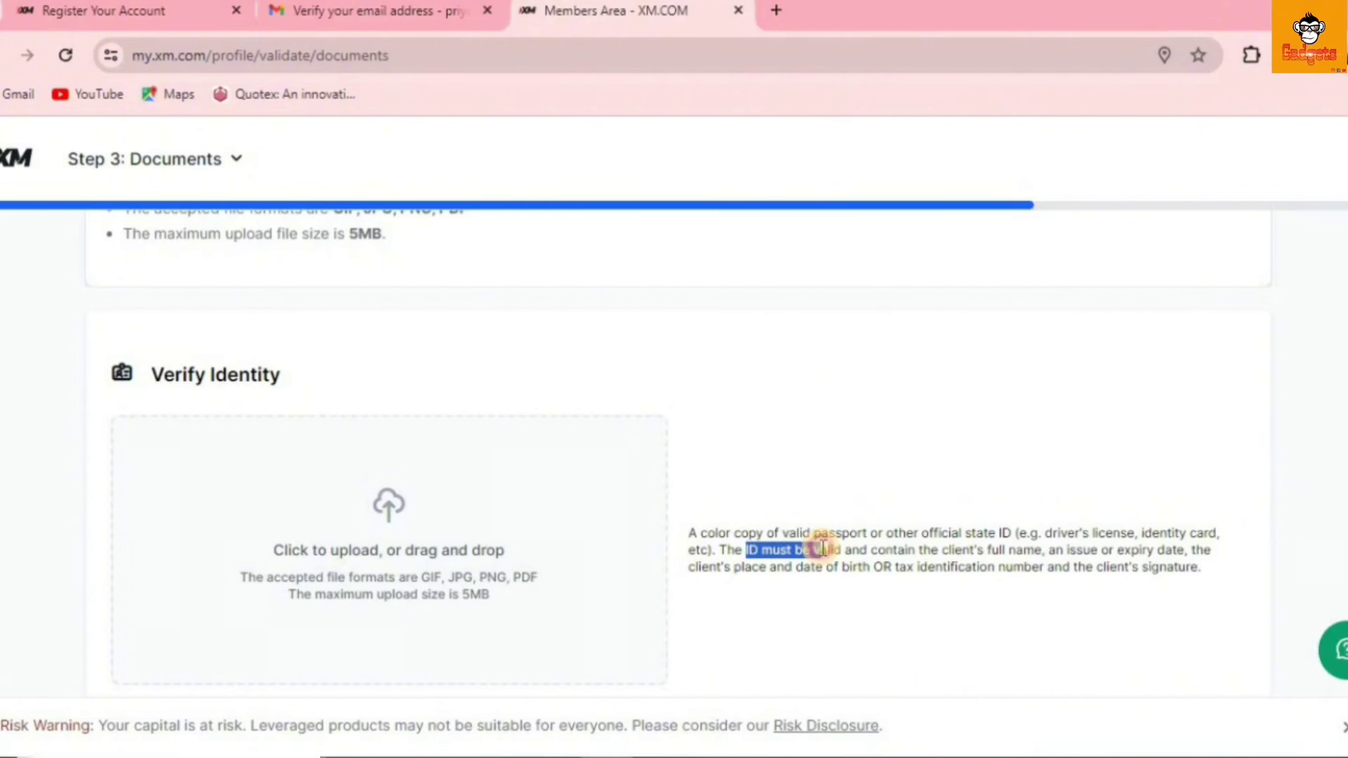
left_click(879, 613)
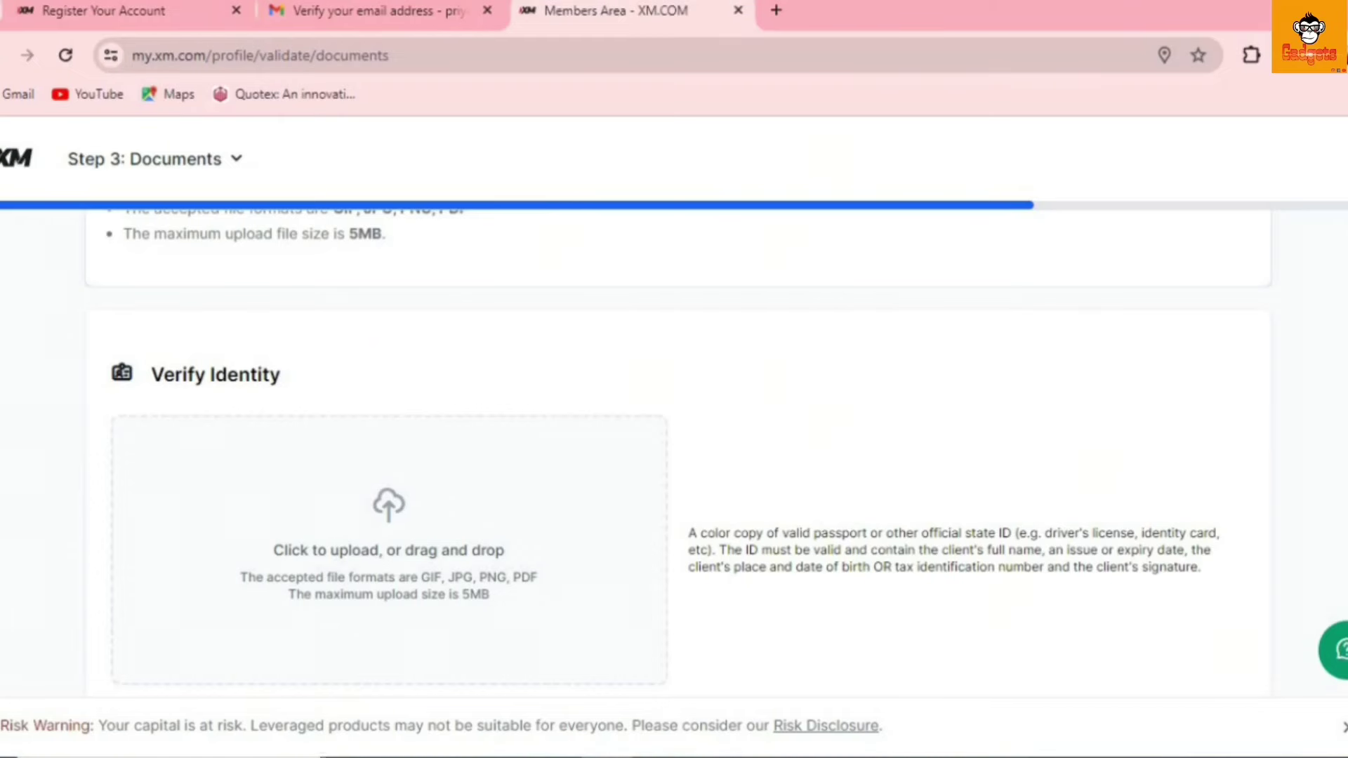
scroll(674, 407, "down", 5)
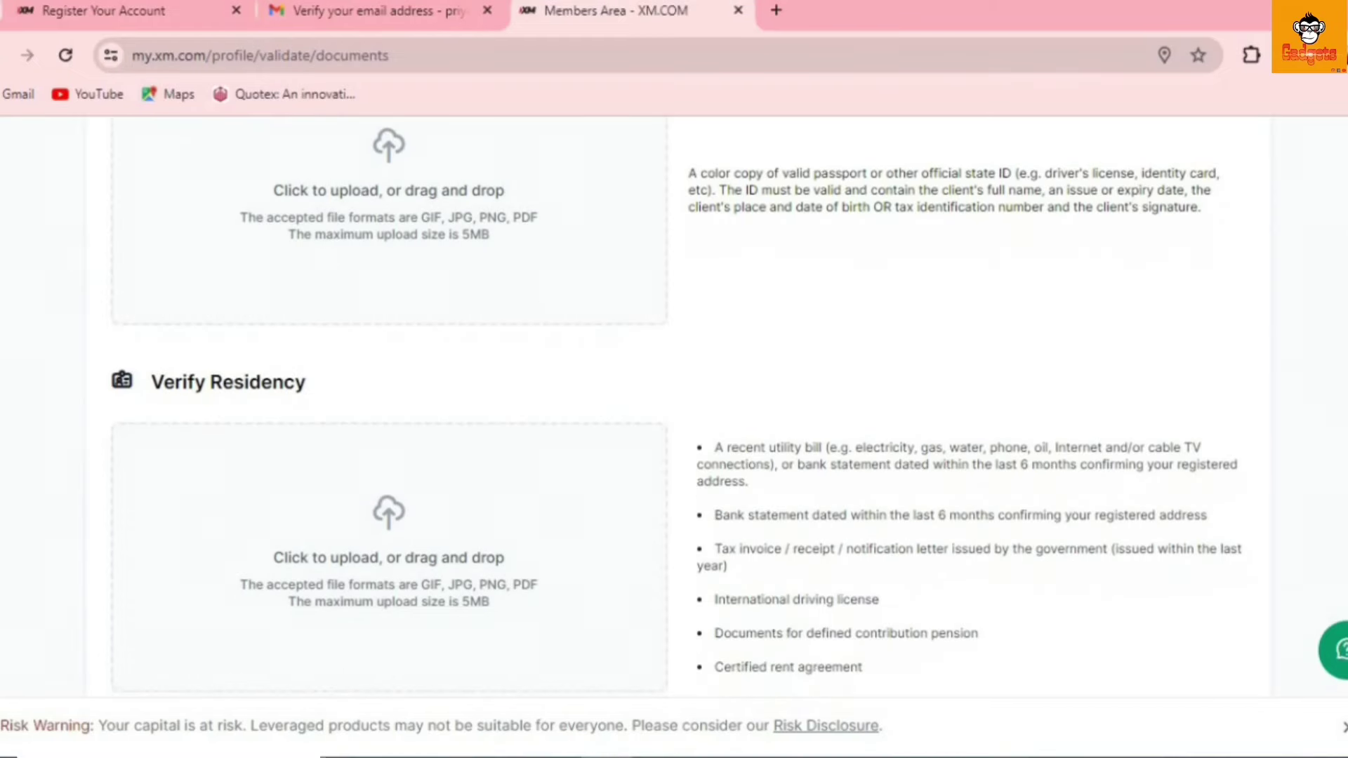
scroll(674, 408, "down", 5)
scroll(674, 407, "up", 3)
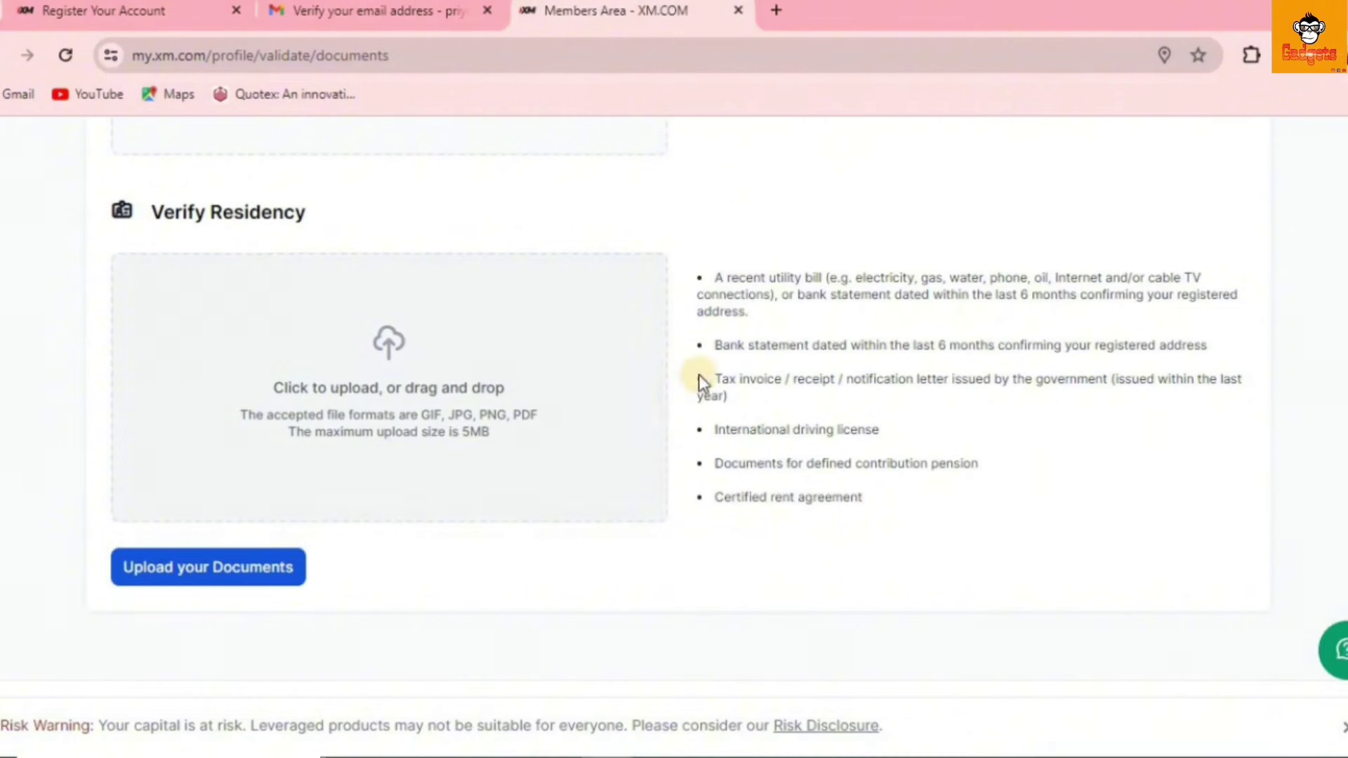
left_click_drag(717, 345, 747, 392)
left_click(716, 346)
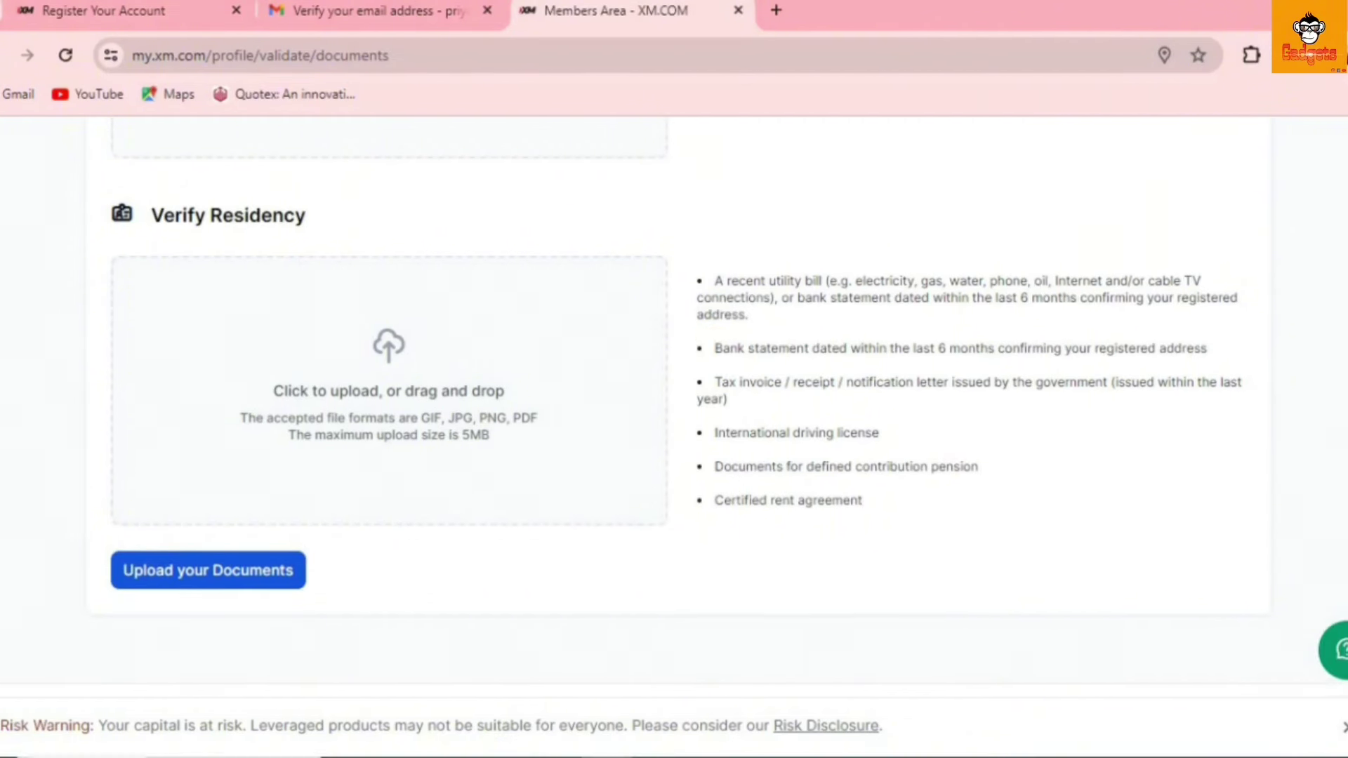
scroll(674, 421, "up", 1)
scroll(674, 421, "up", 5)
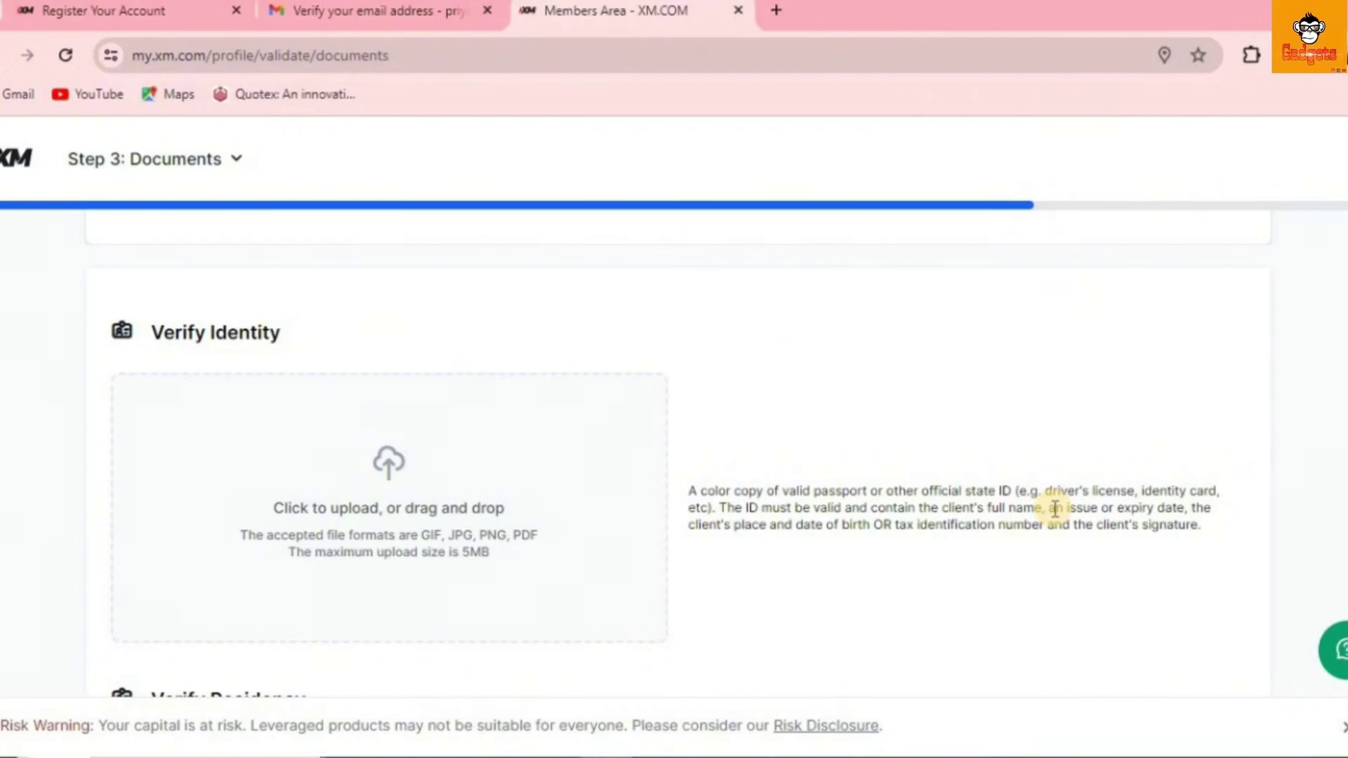
Attach a JPG for Verify Identity and another for Verify Residency, then upload both documents
scroll(392, 281, "down", 3)
left_click(391, 281)
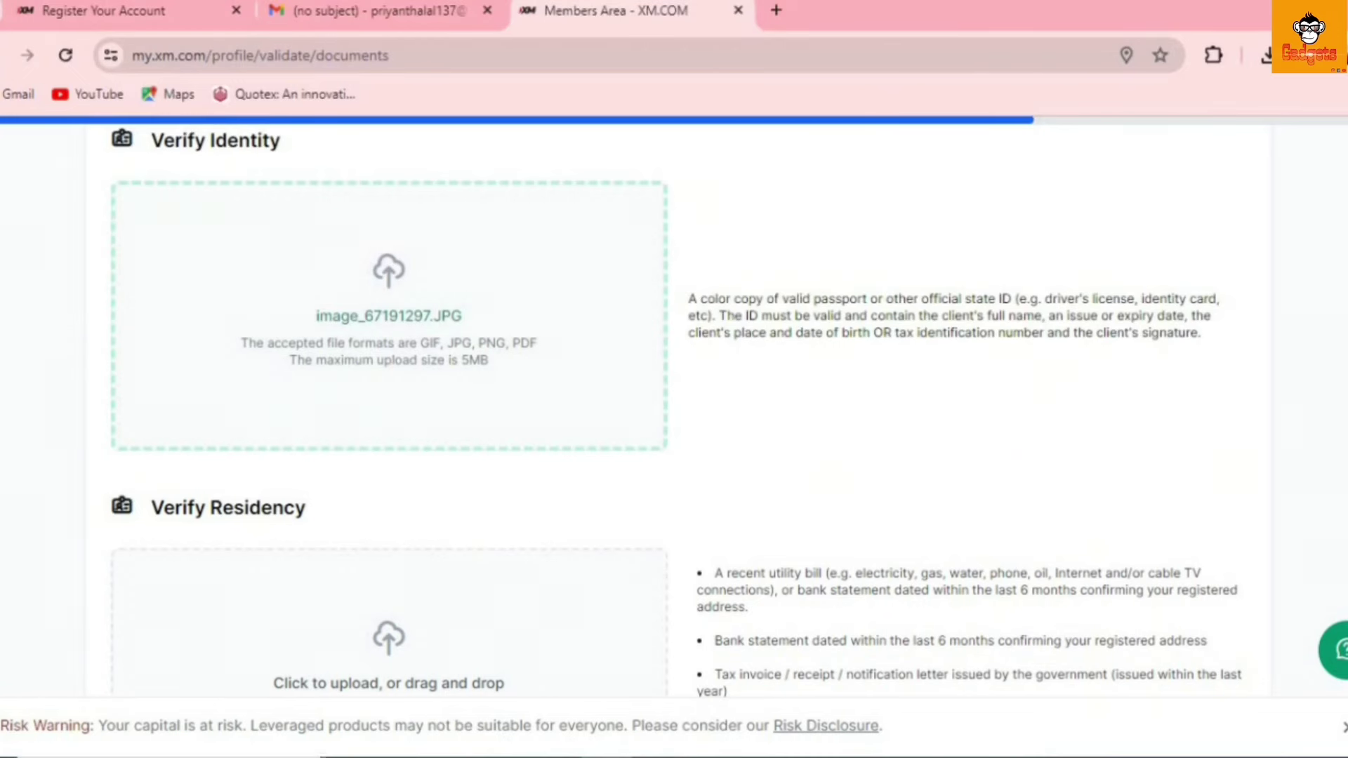
scroll(370, 477, "down", 3)
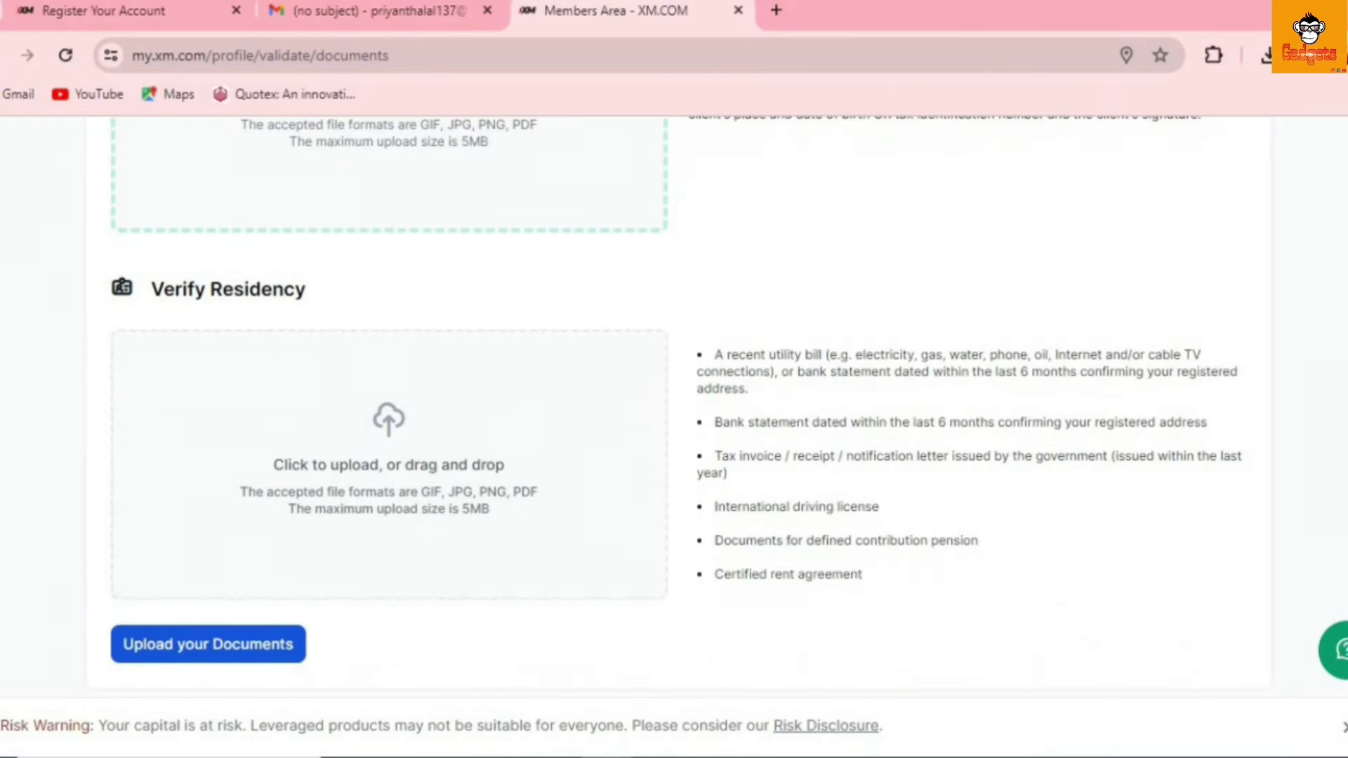
left_click(384, 470)
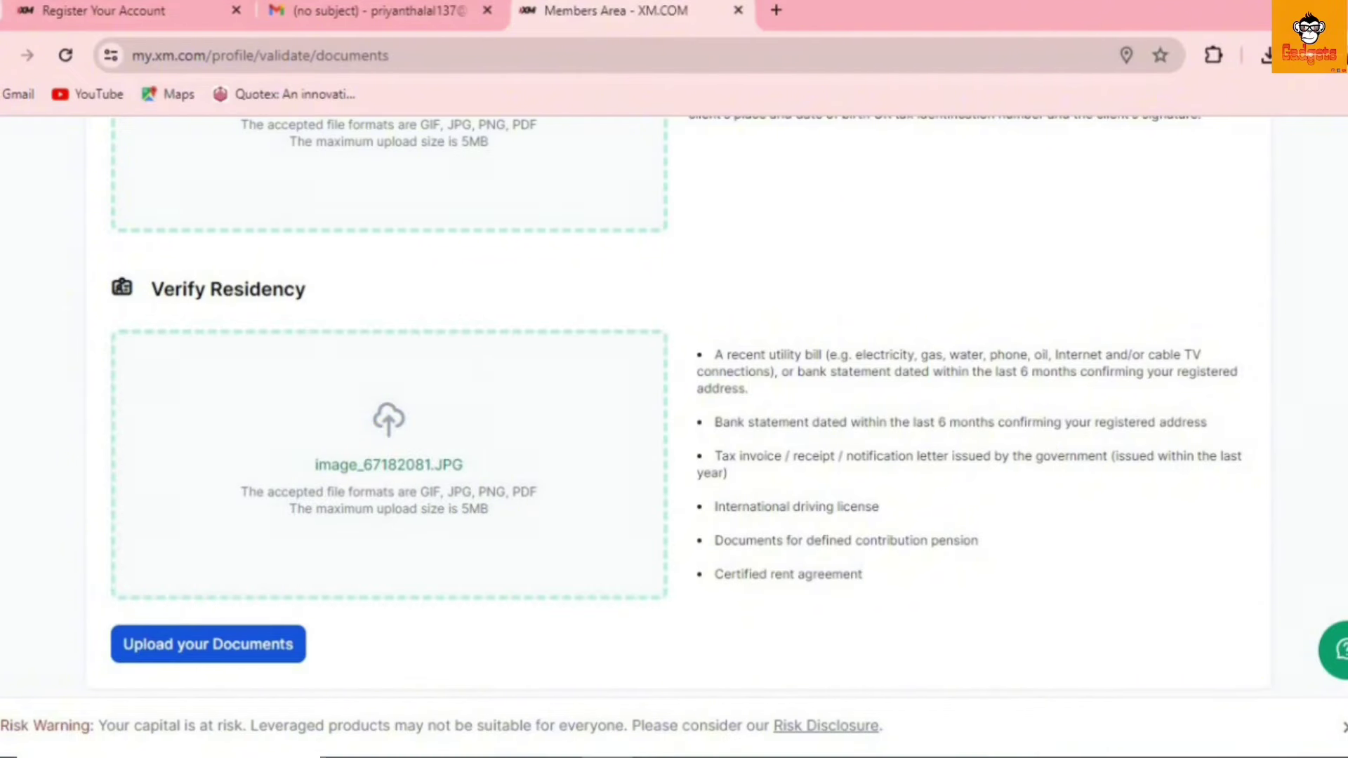
scroll(74, 650, "up", 5)
scroll(74, 650, "down", 10)
scroll(73, 649, "up", 2)
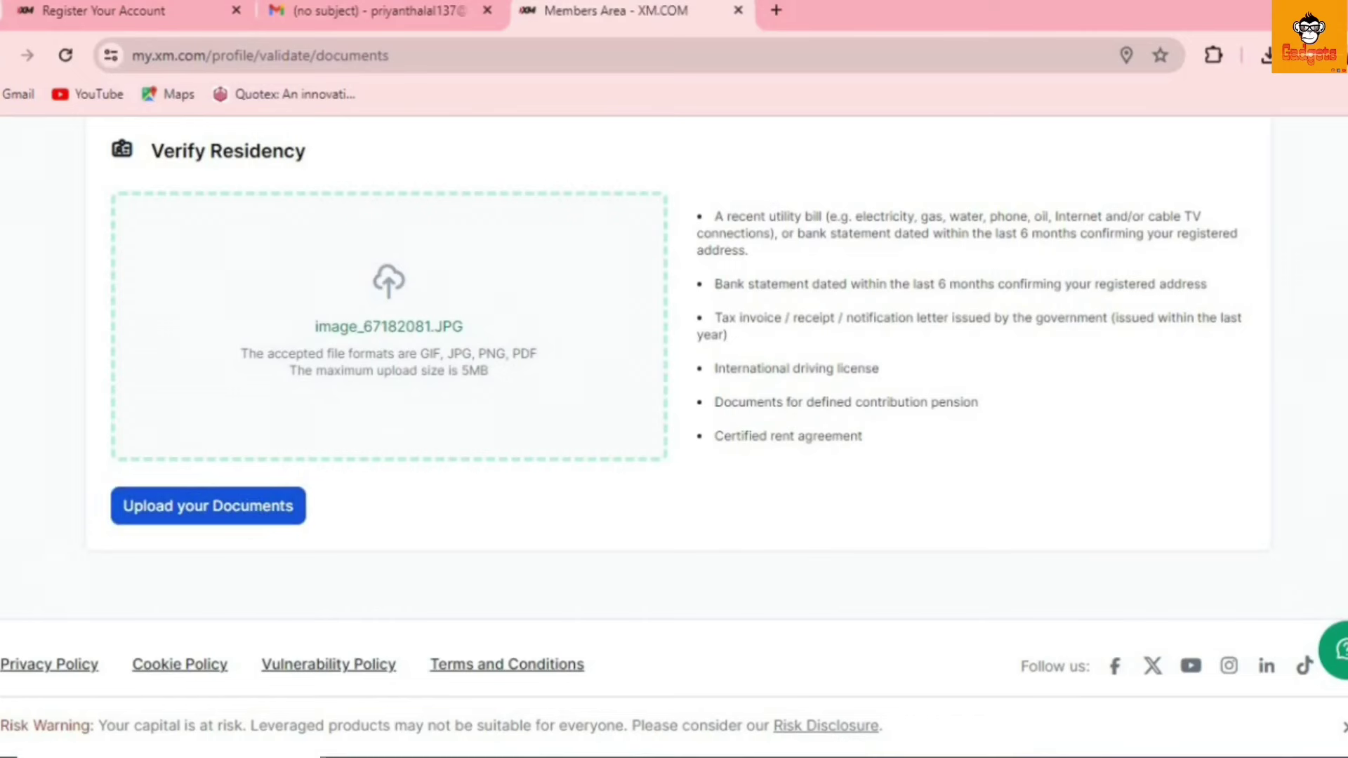
scroll(674, 421, "up", 10)
scroll(674, 421, "down", 10)
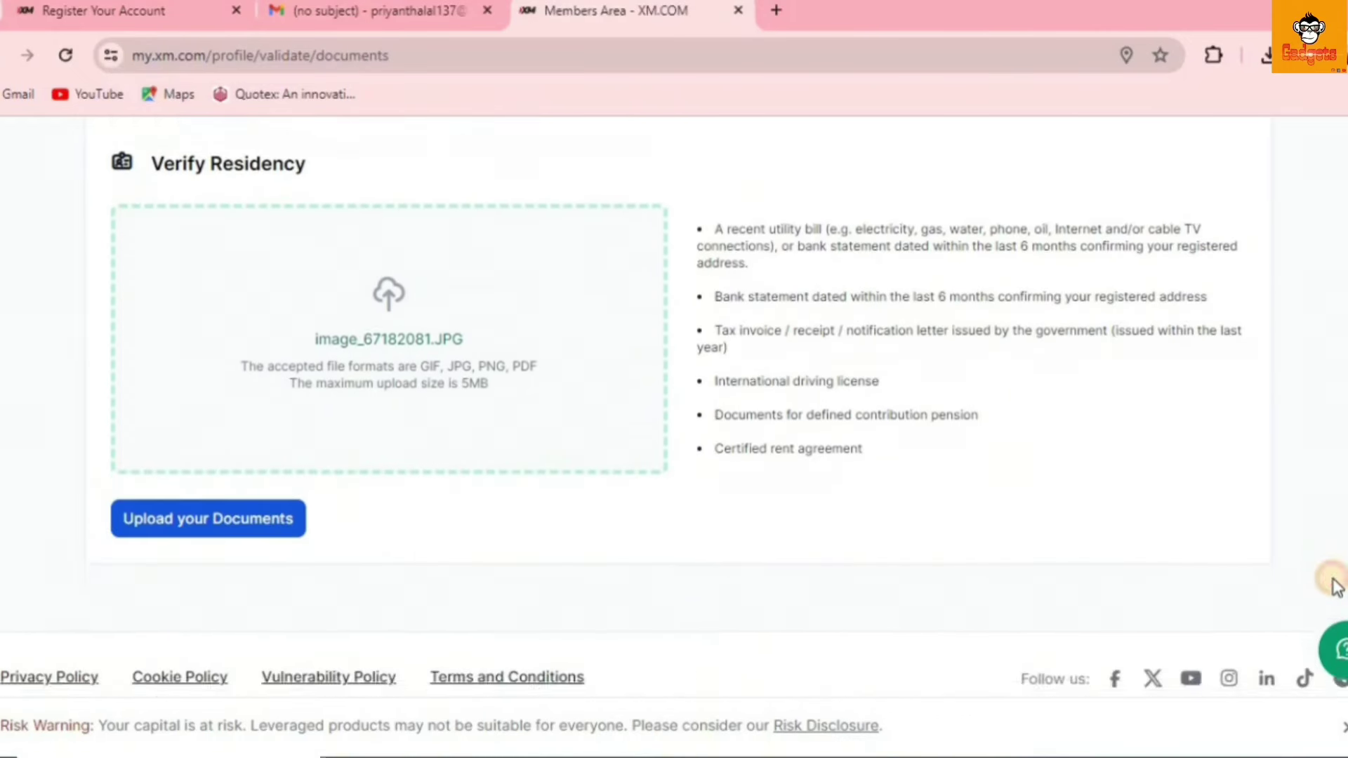
scroll(1333, 578, "up", 1)
left_click(162, 577)
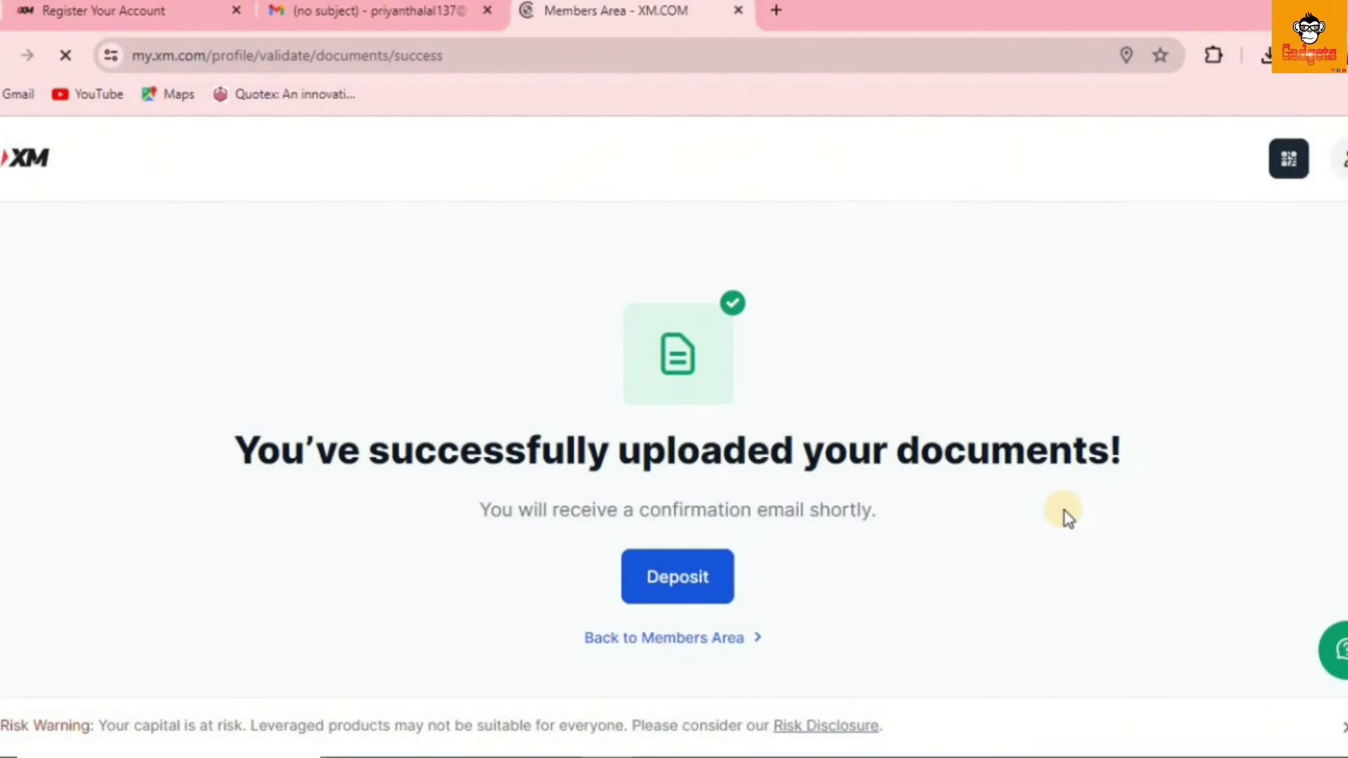
Return from the upload success page to the Members Area home via Back to Members Area
scroll(674, 421, "down", 5)
scroll(674, 421, "up", 4)
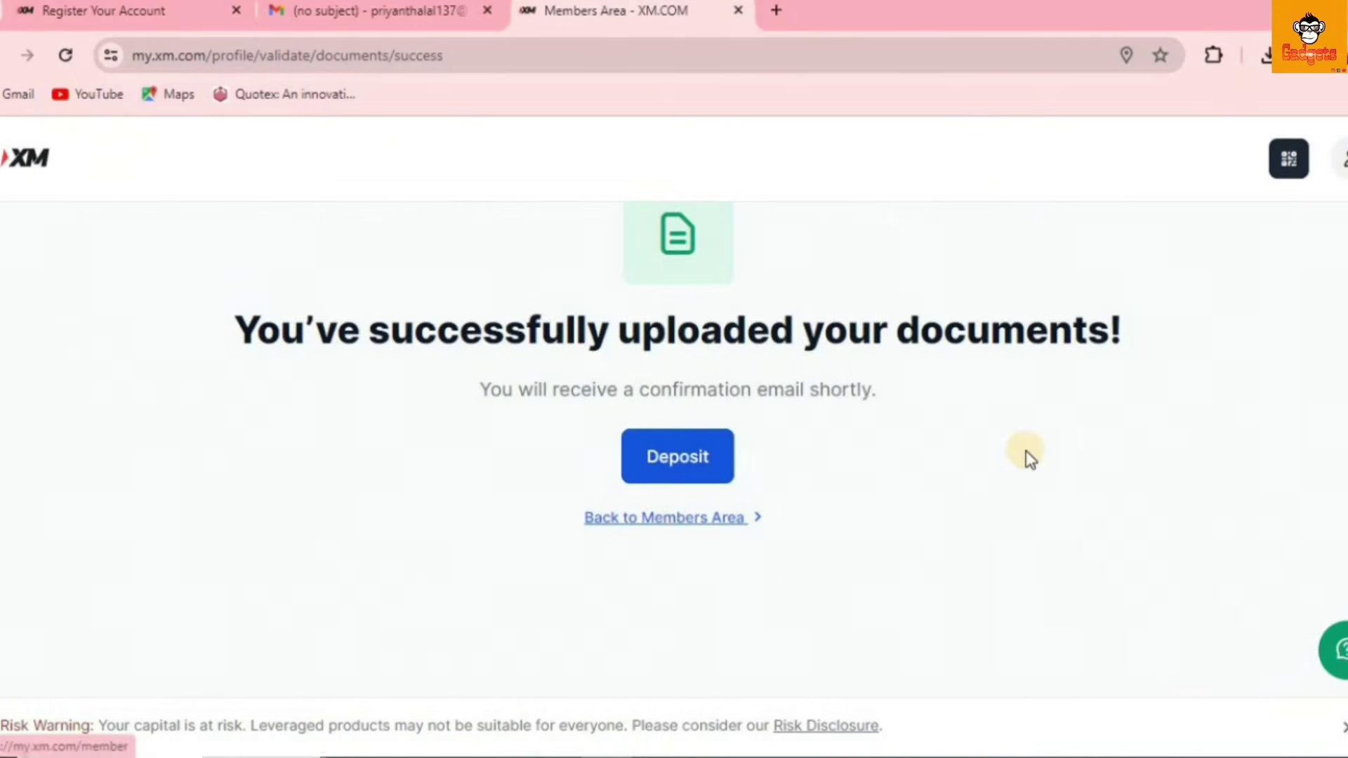
scroll(674, 421, "down", 1)
scroll(674, 421, "up", 2)
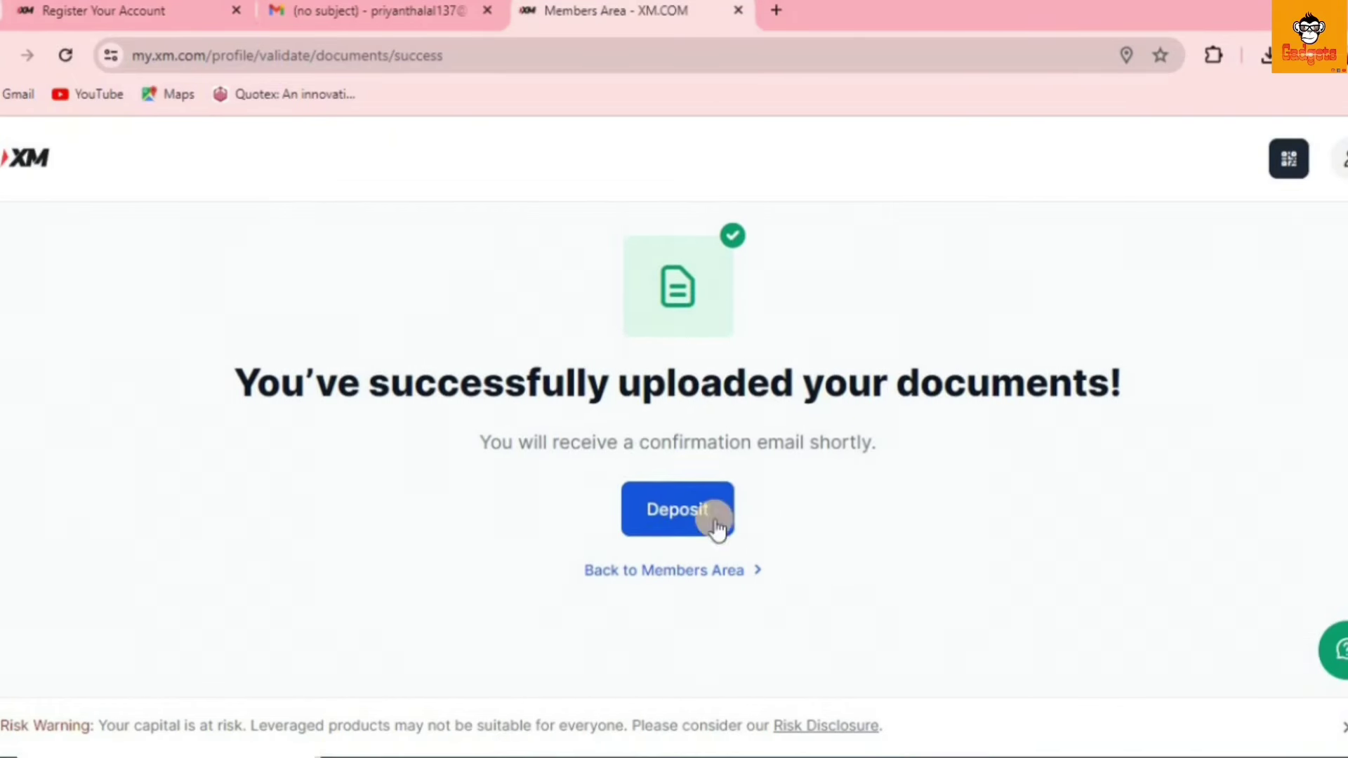
left_click(674, 572)
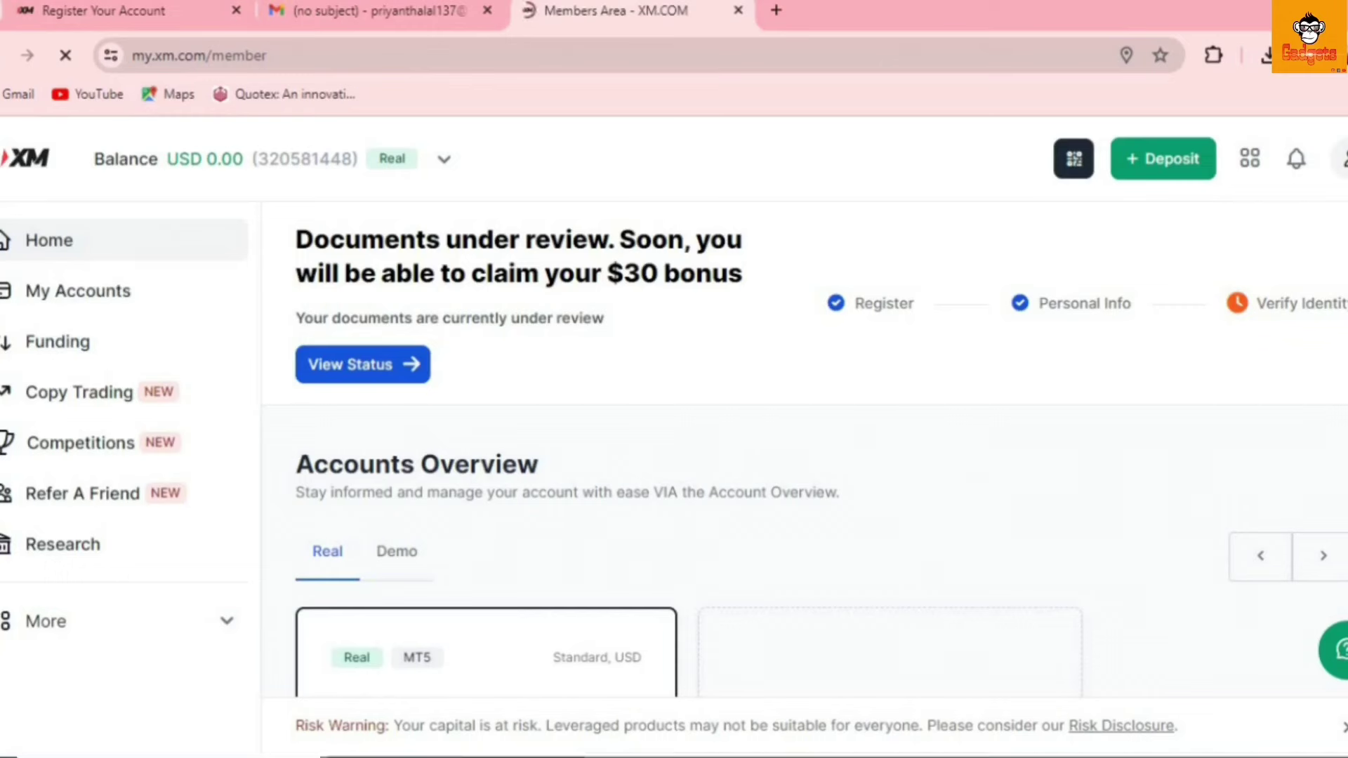
scroll(820, 457, "down", 5)
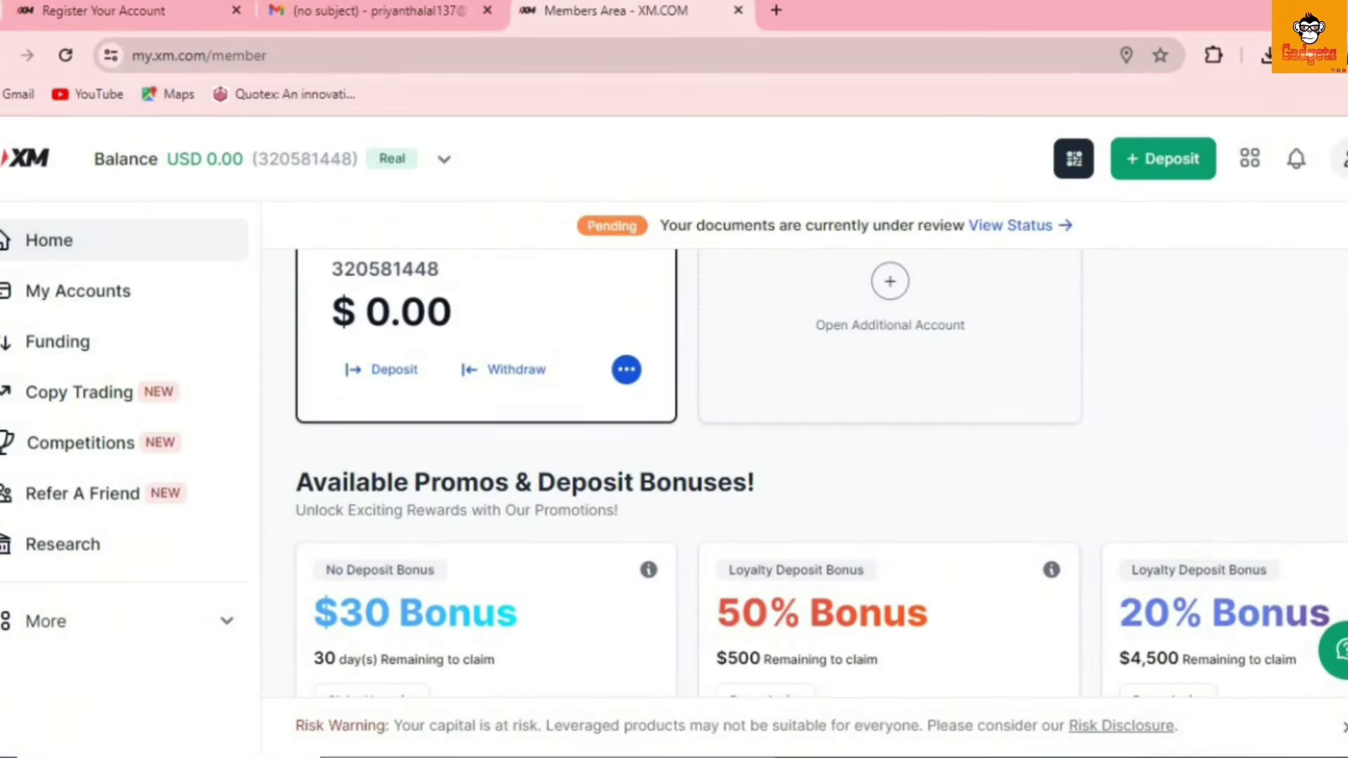
scroll(378, 324, "up", 5)
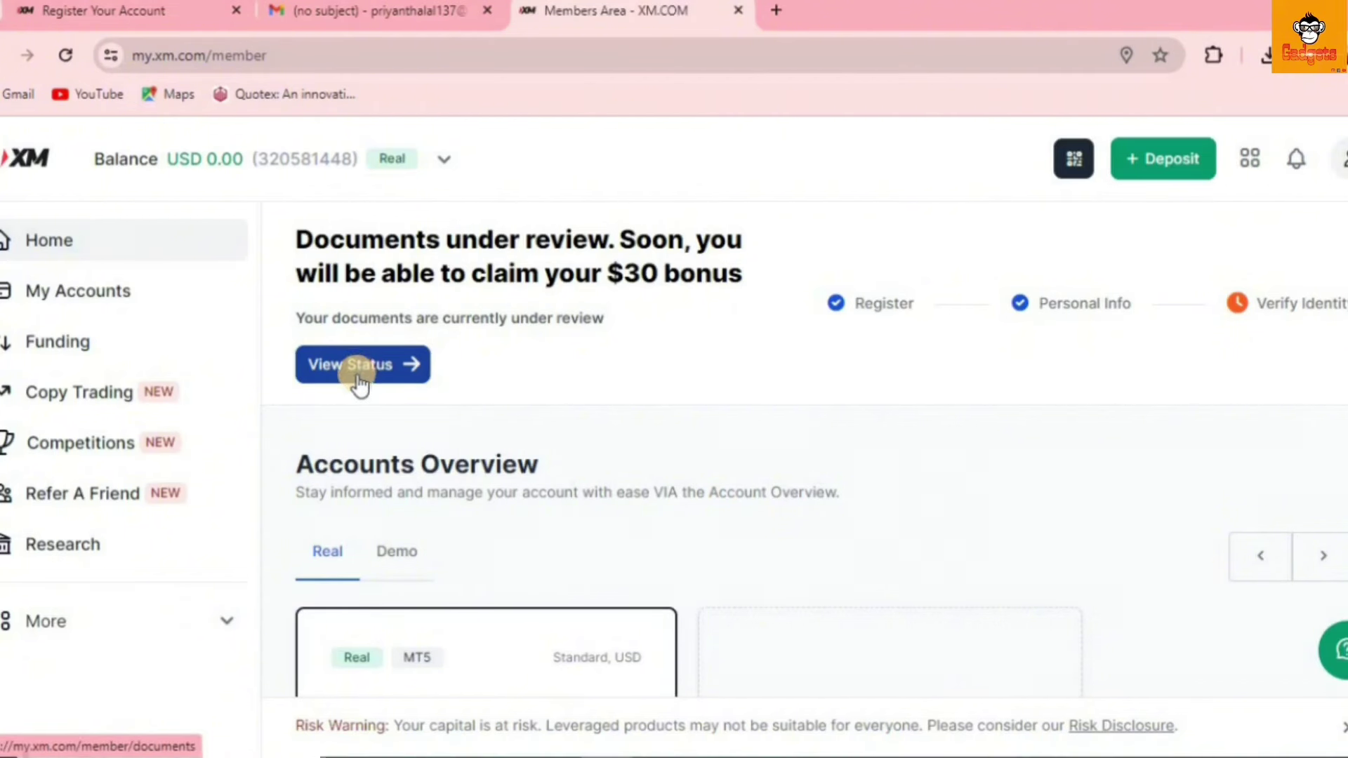
From View Status, upload an additional proof-of-identity JPG
left_click(360, 370)
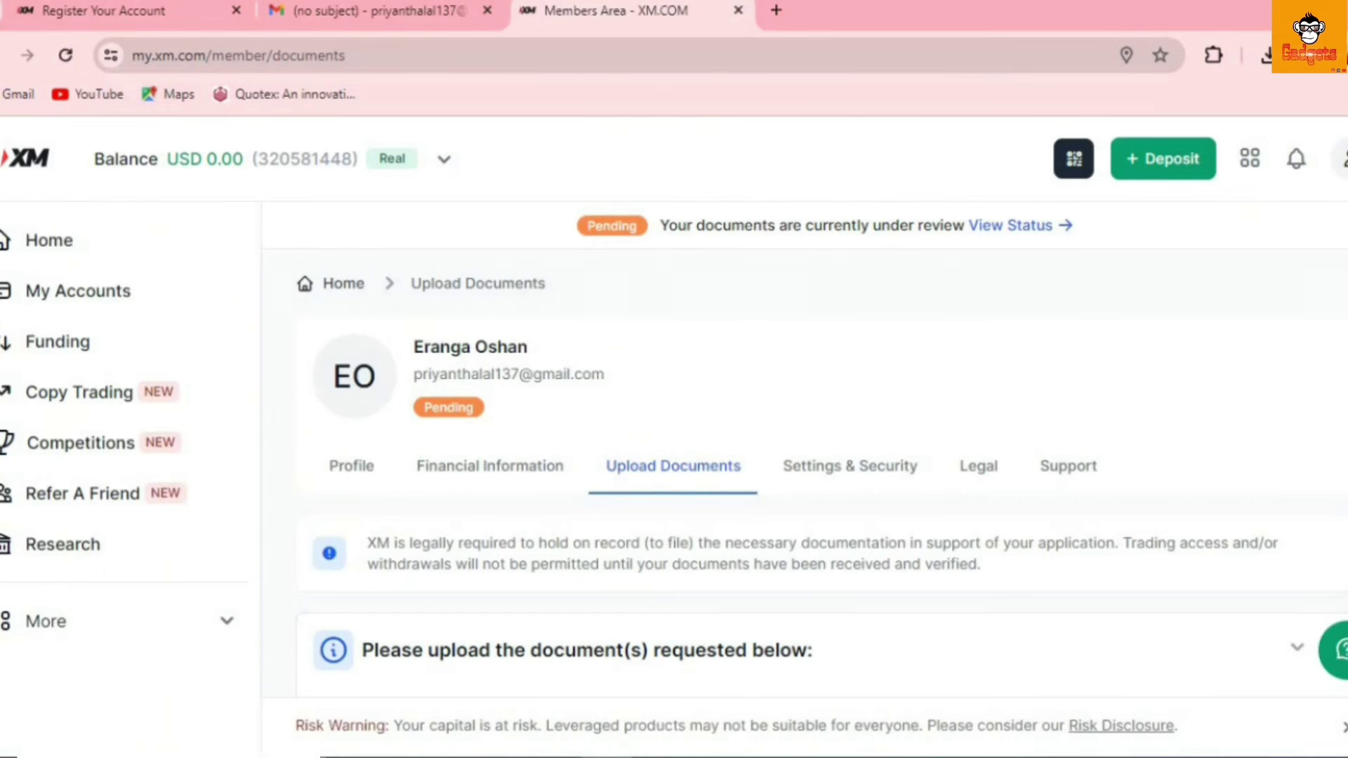
scroll(805, 477, "down", 8)
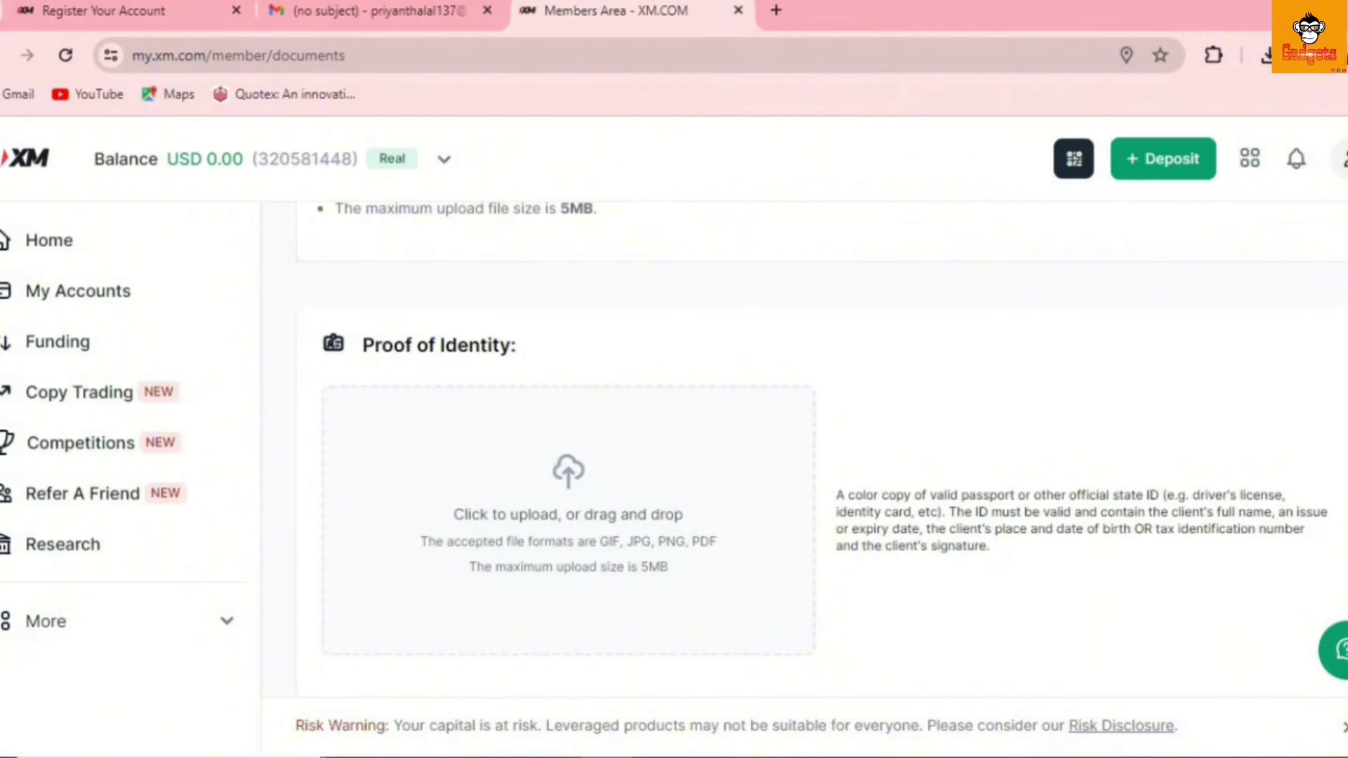
scroll(804, 477, "down", 3)
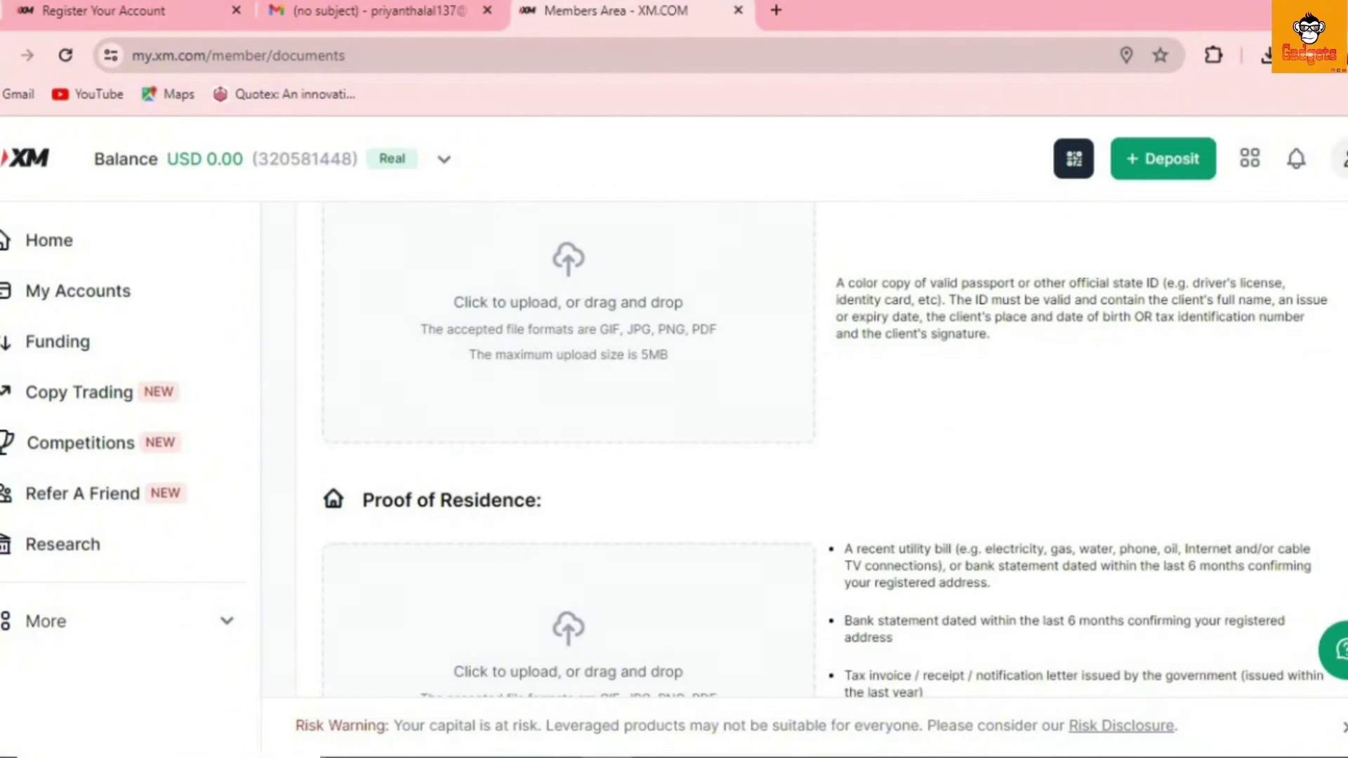
scroll(563, 432, "up", 3)
left_click(566, 441)
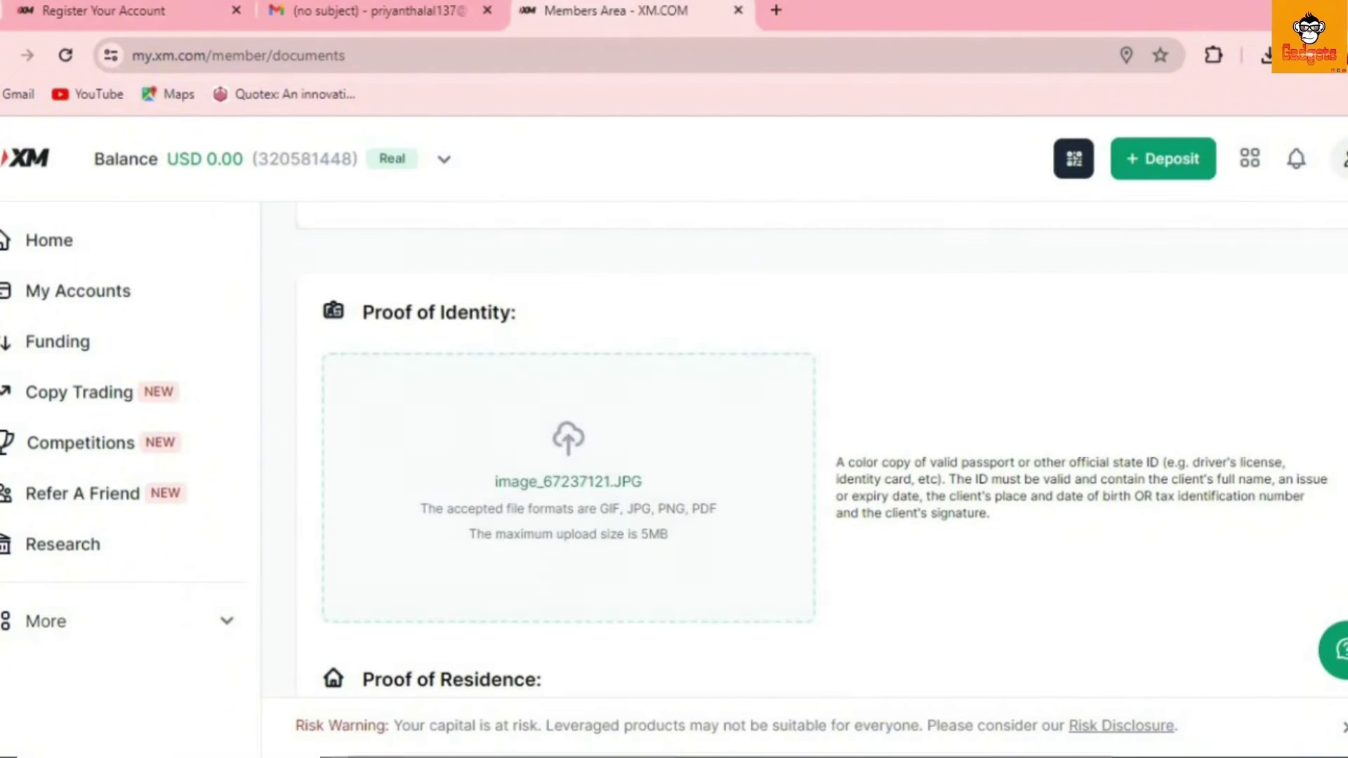
scroll(674, 450, "down", 4)
scroll(674, 449, "down", 4)
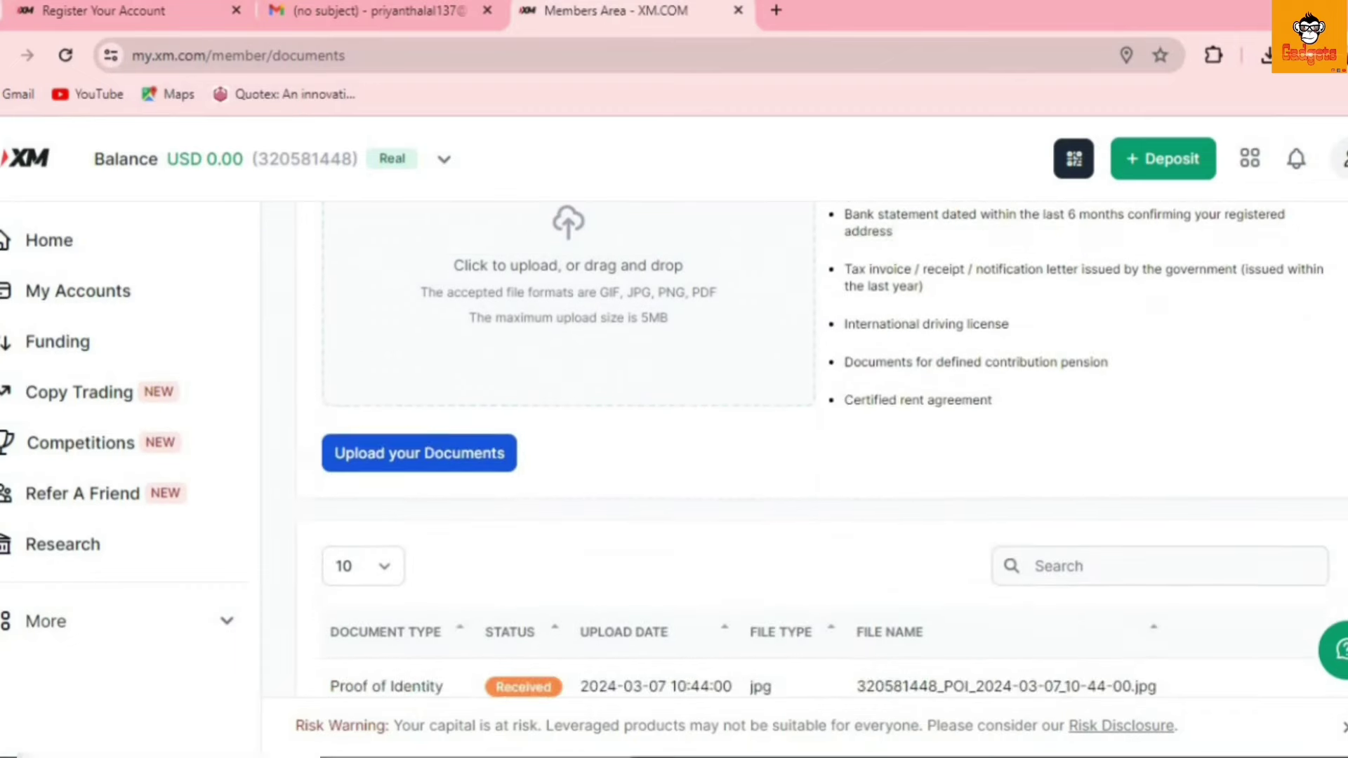
scroll(674, 449, "up", 1)
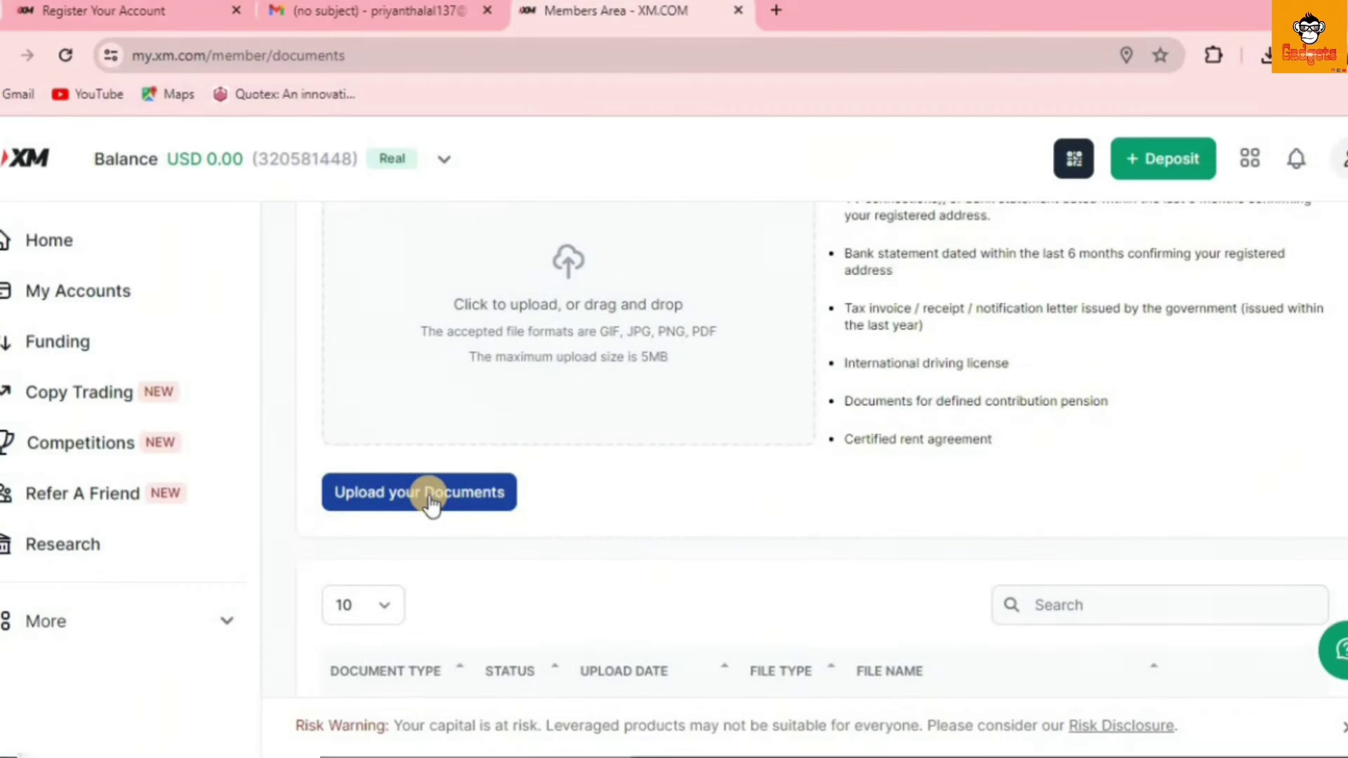
left_click(395, 495)
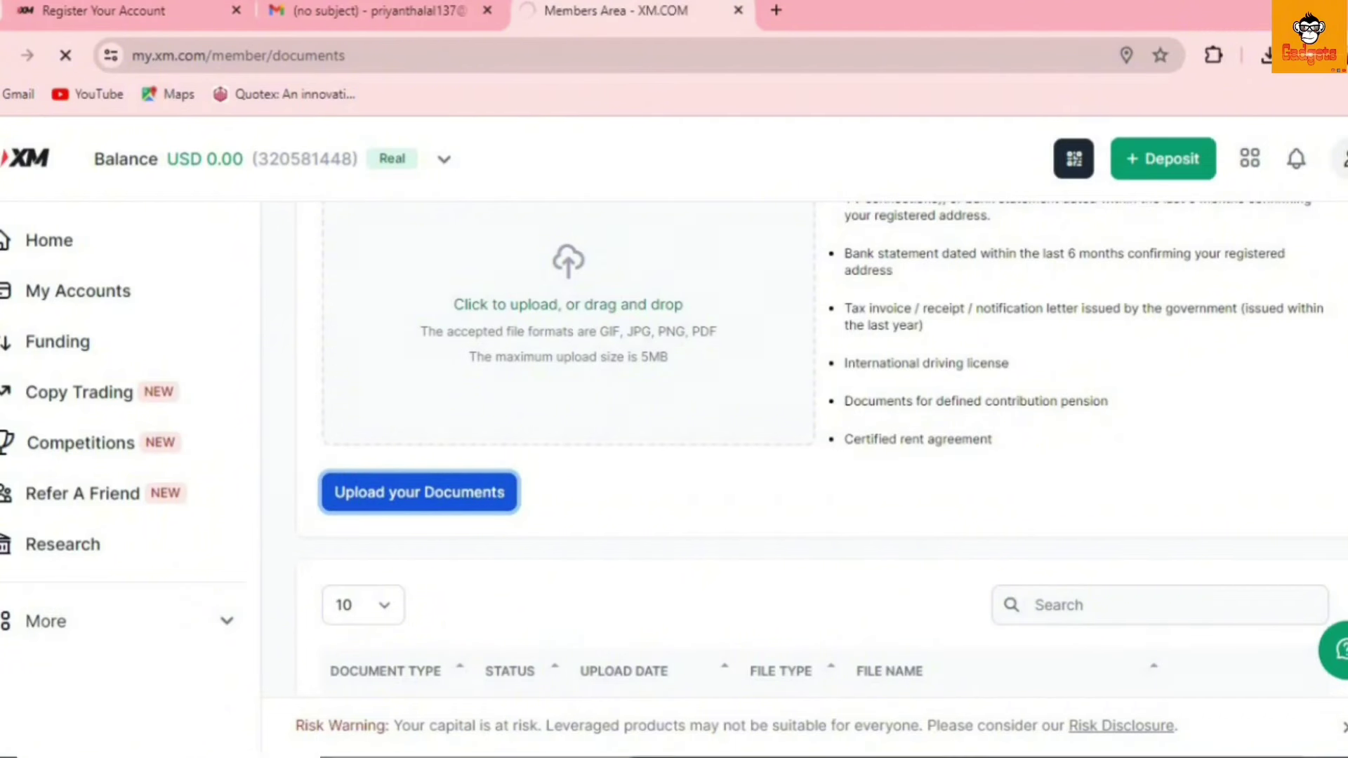
Close the upload confirmation and review the documents table on the home page
scroll(833, 513, "down", 3)
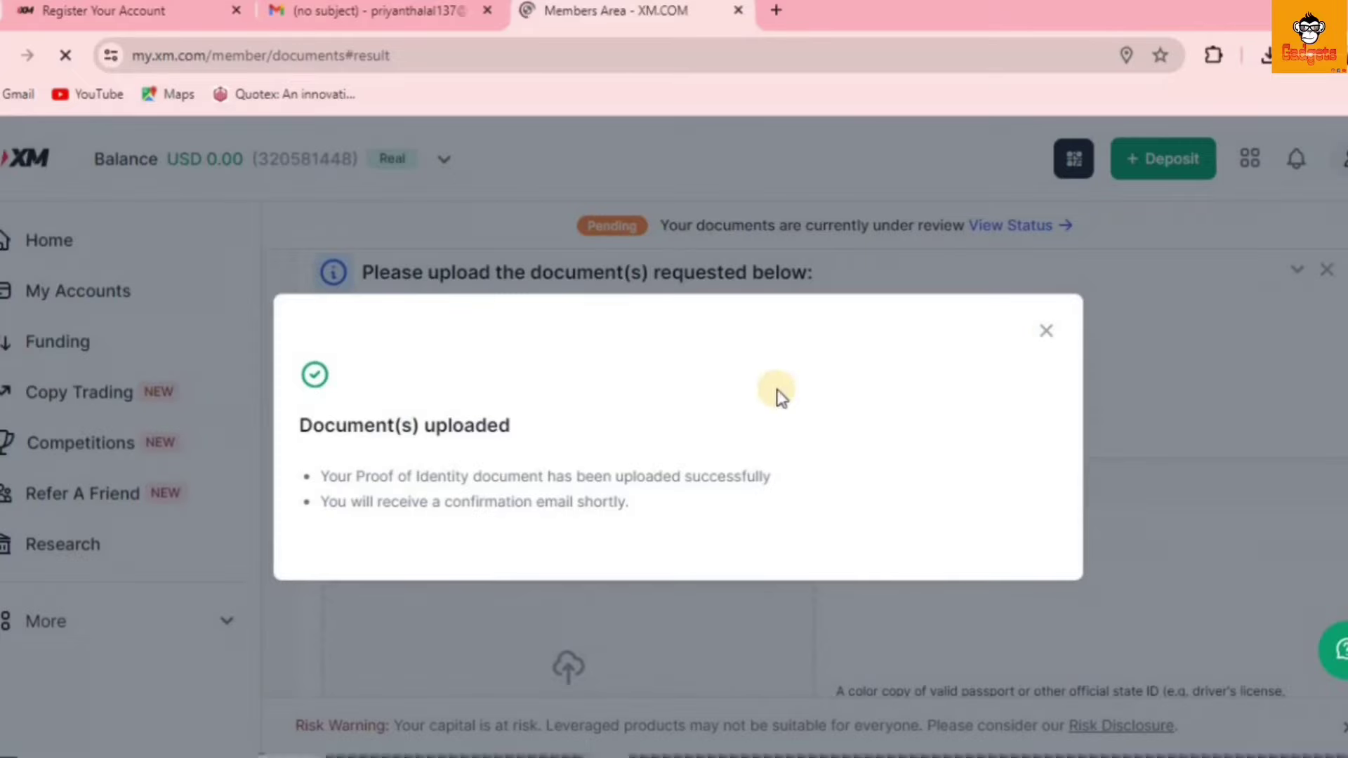
left_click(1046, 332)
scroll(565, 662, "down", 15)
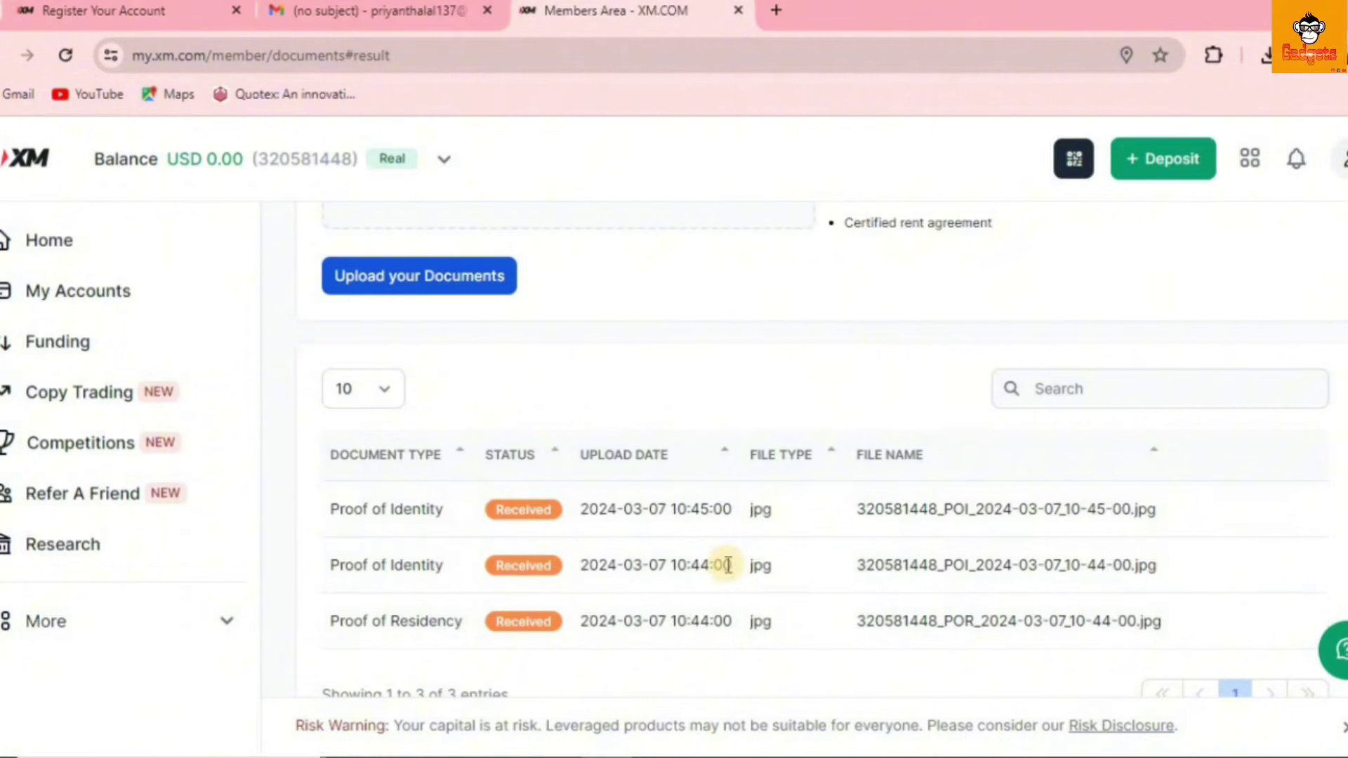
scroll(804, 449, "down", 1)
scroll(804, 449, "down", 4)
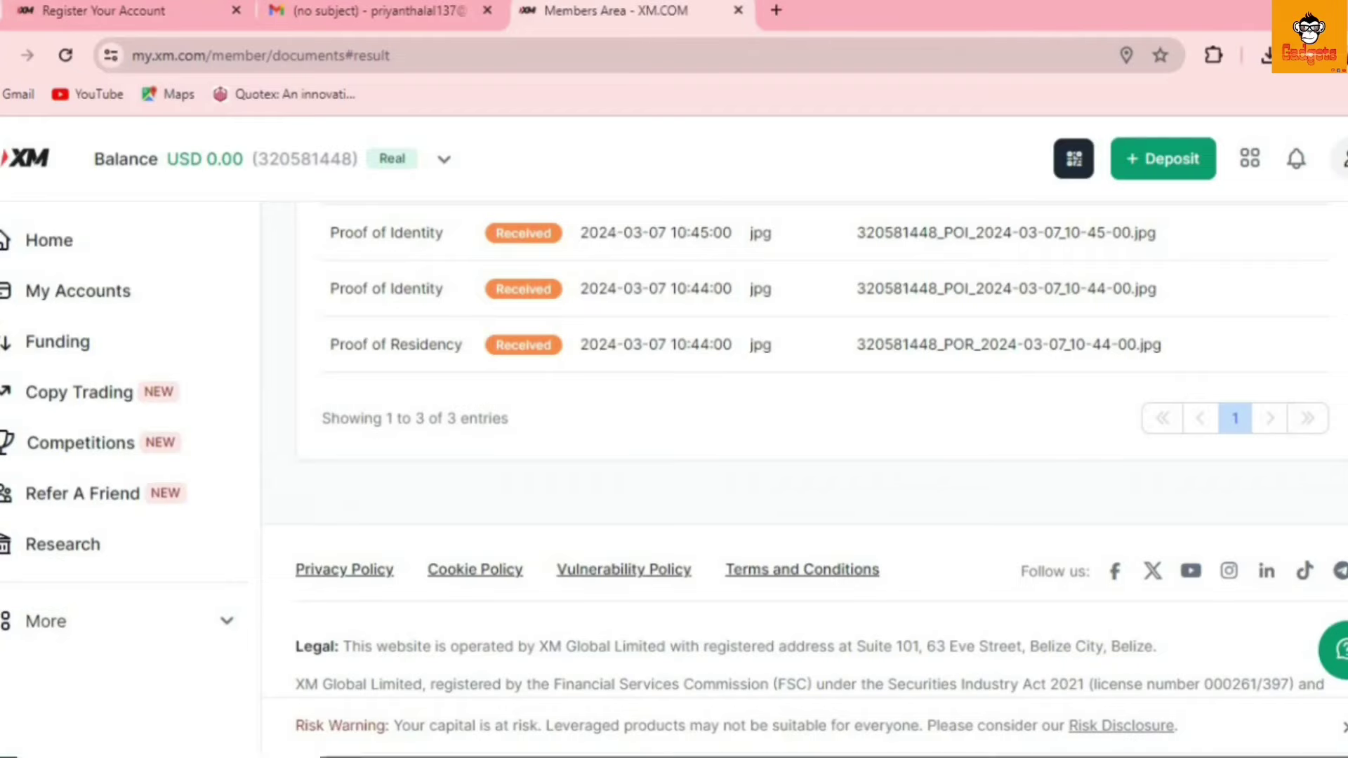
scroll(804, 449, "down", 2)
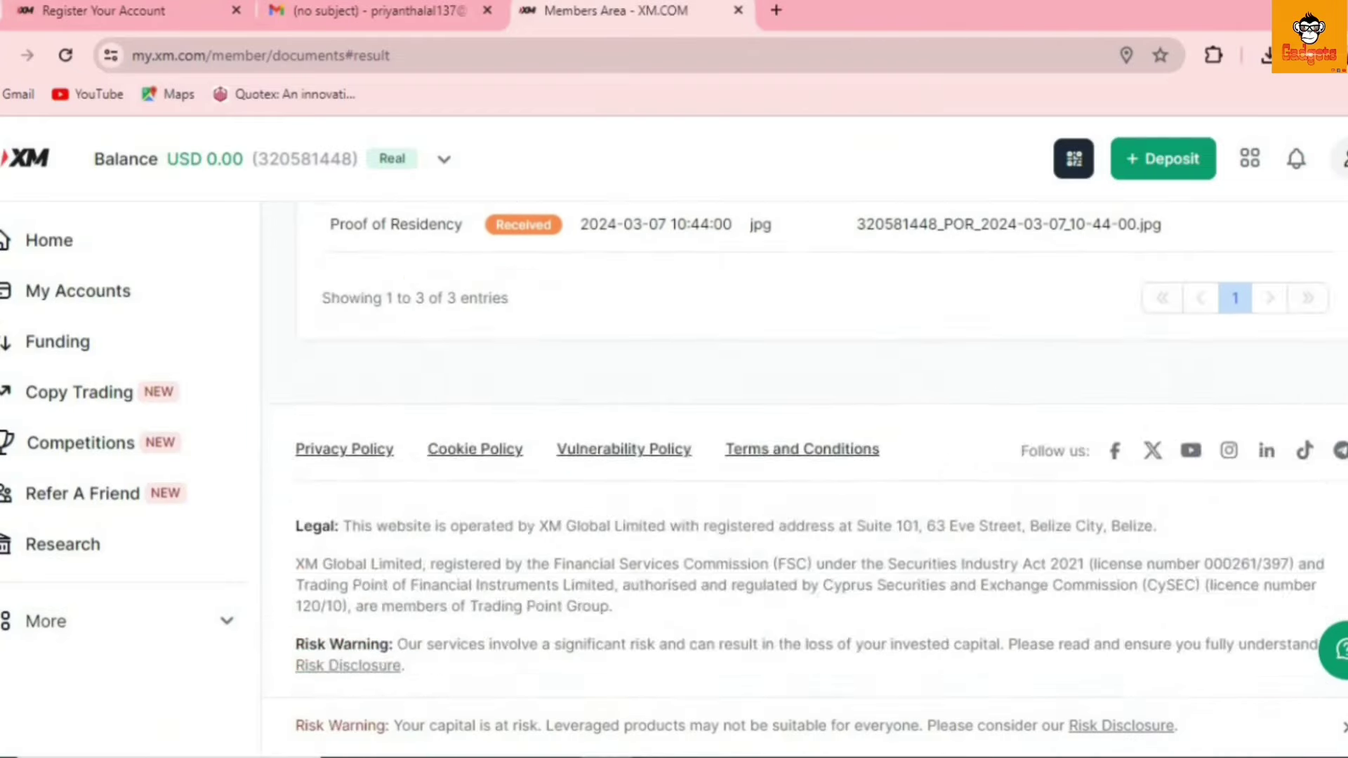
scroll(804, 450, "up", 10)
scroll(804, 450, "down", 8)
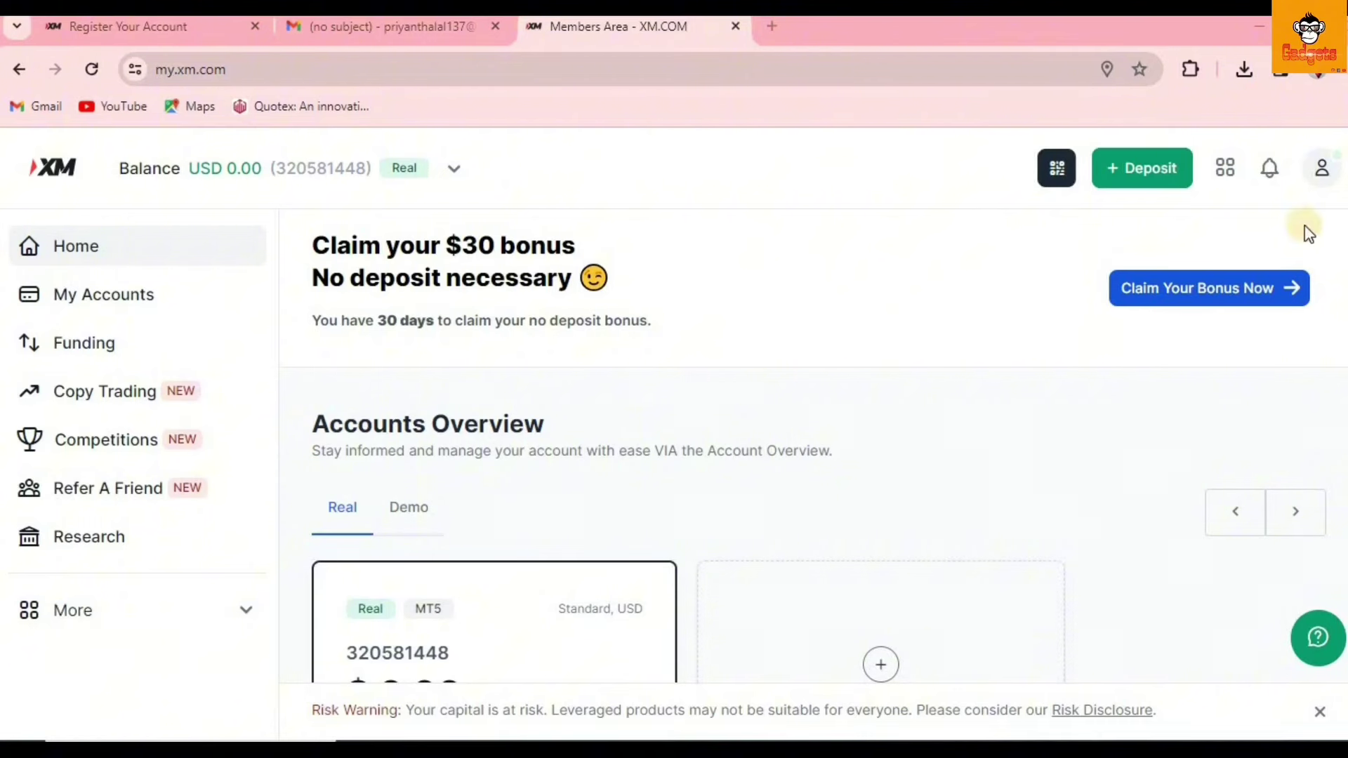
Open My Profile from the account menu and scroll to the 'Complete your financial profile' card
left_click(1323, 176)
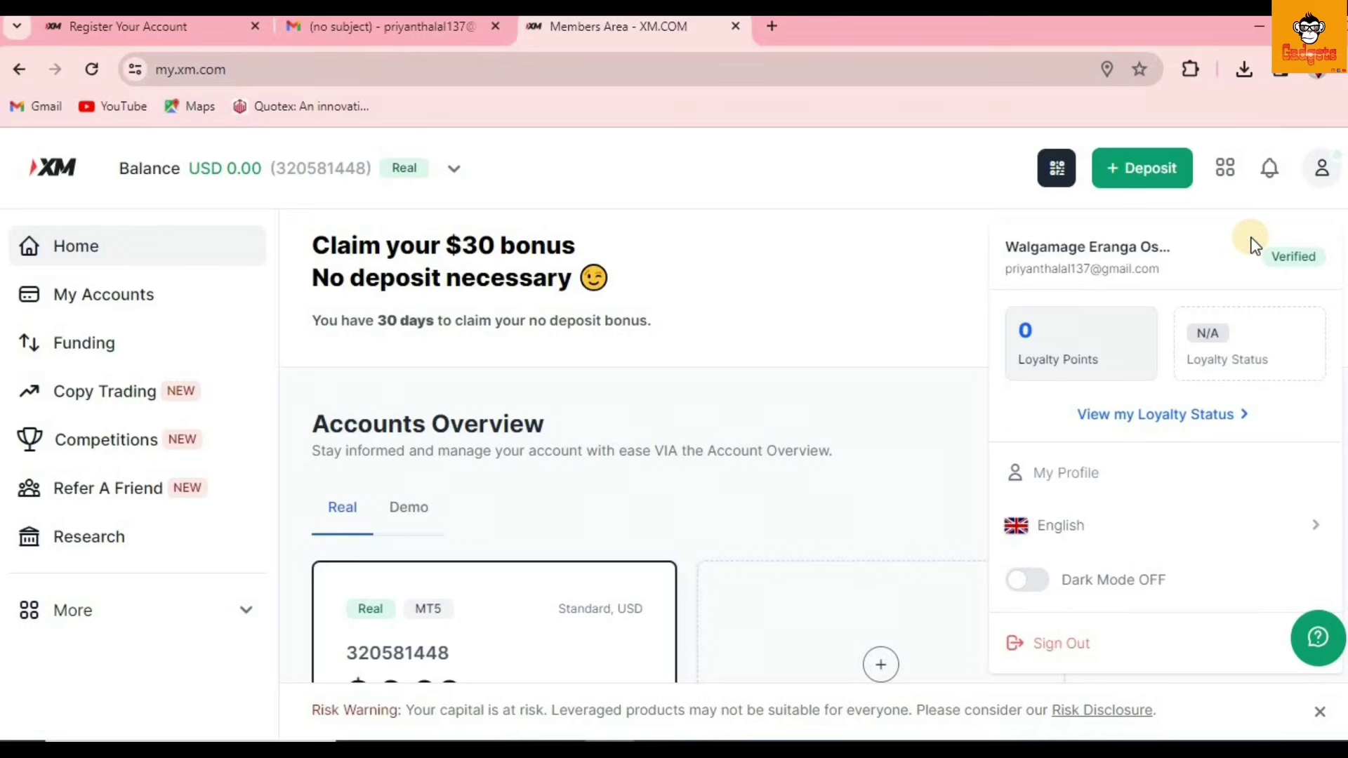
scroll(632, 449, "down", 1)
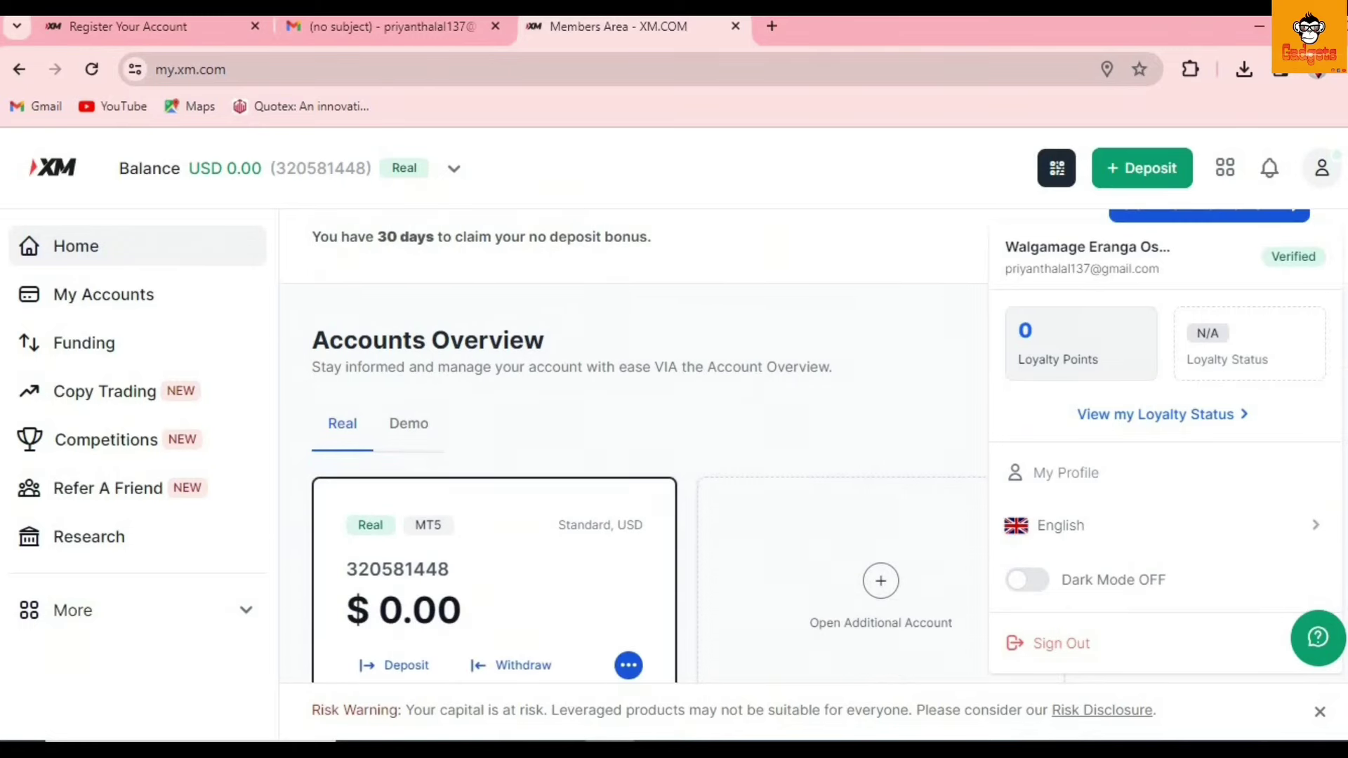
scroll(634, 447, "up", 1)
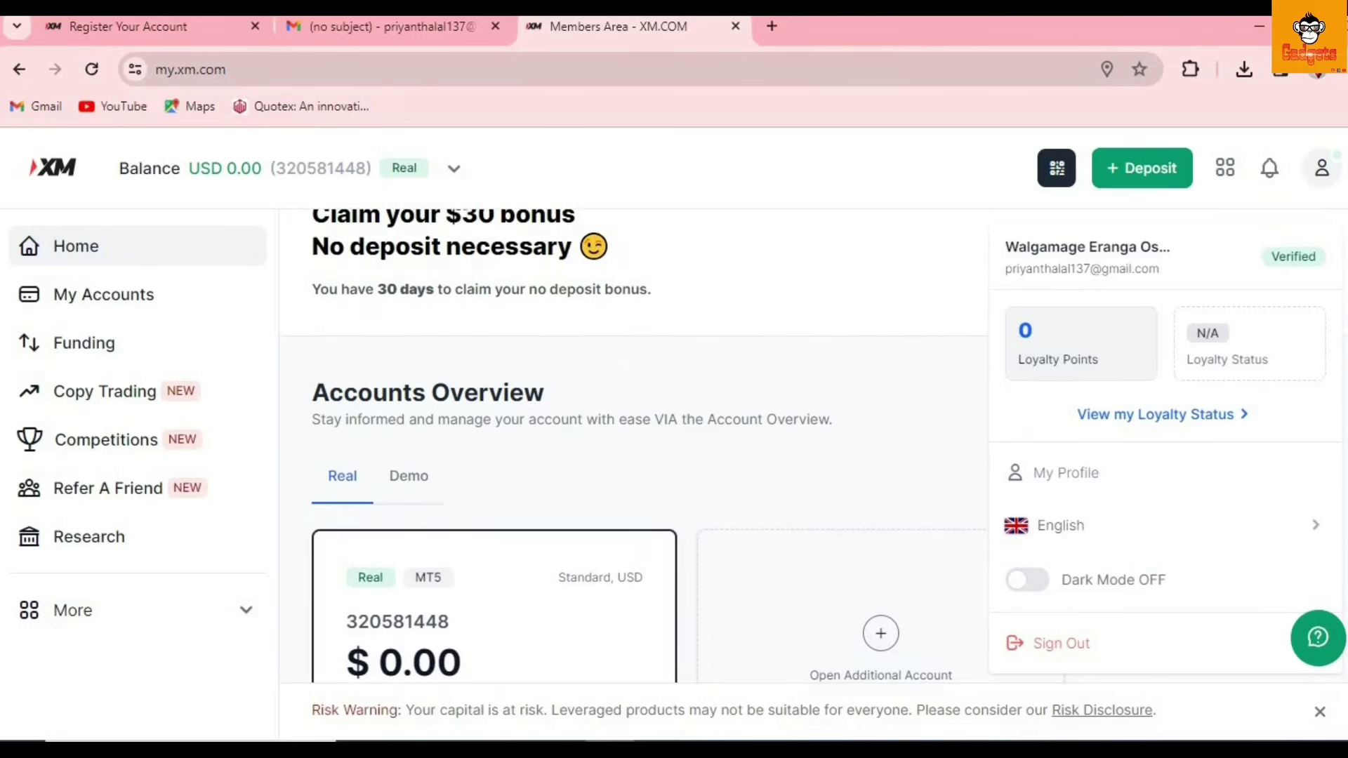
left_click(1058, 486)
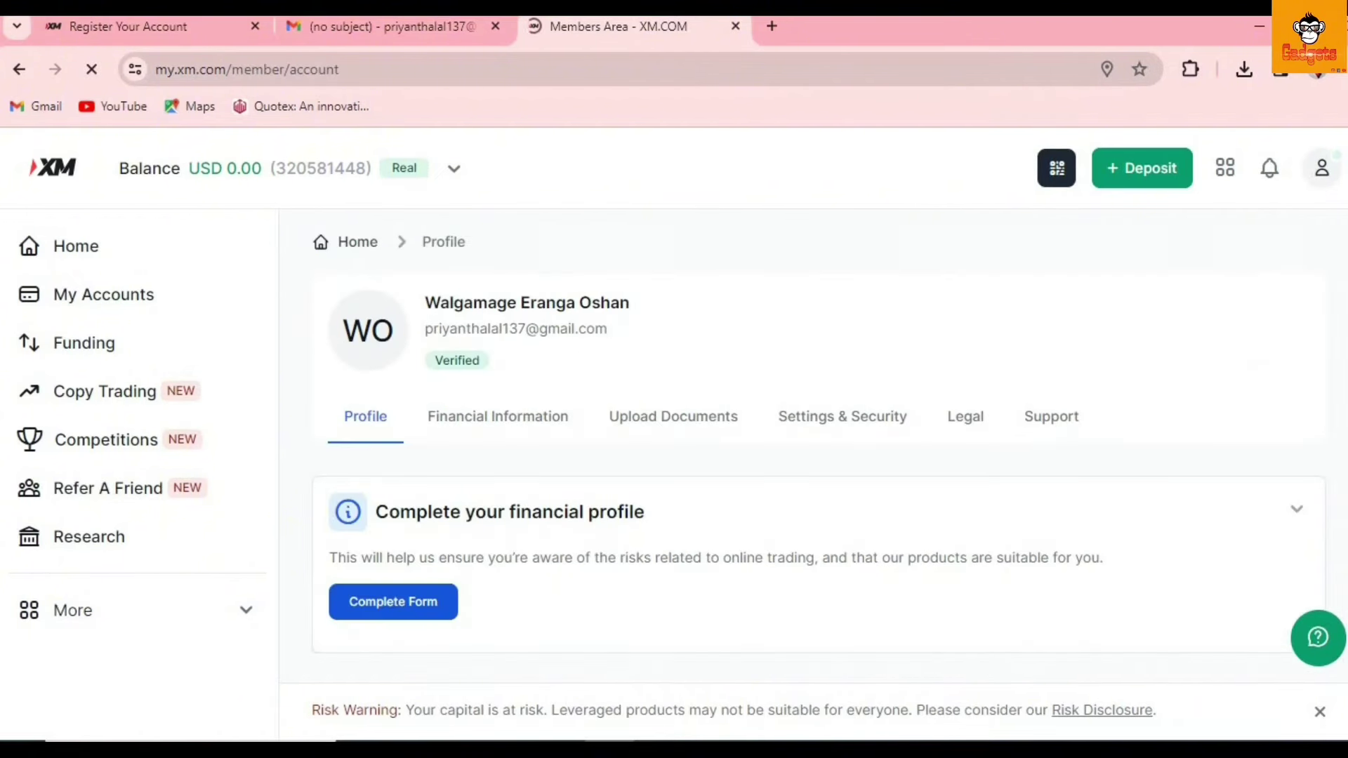
scroll(574, 322, "down", 2)
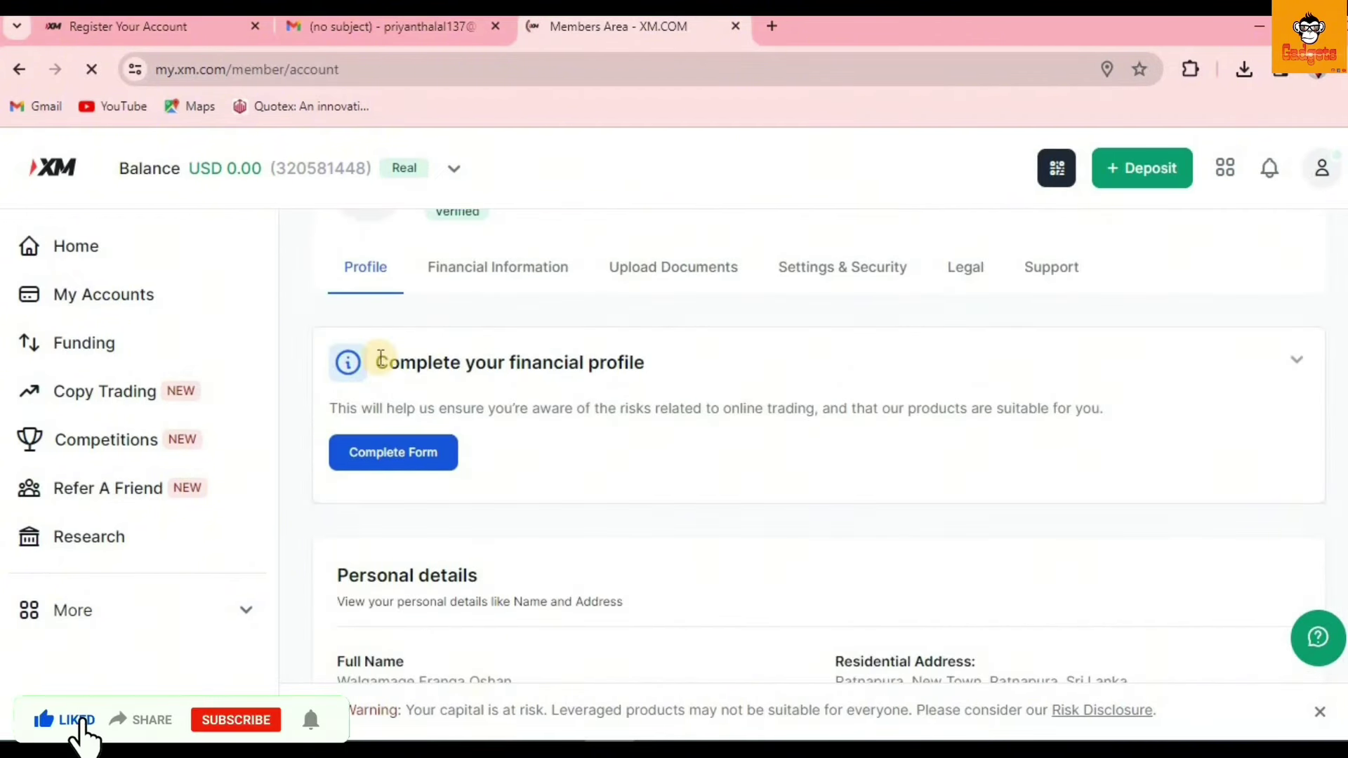
triple_click(659, 372)
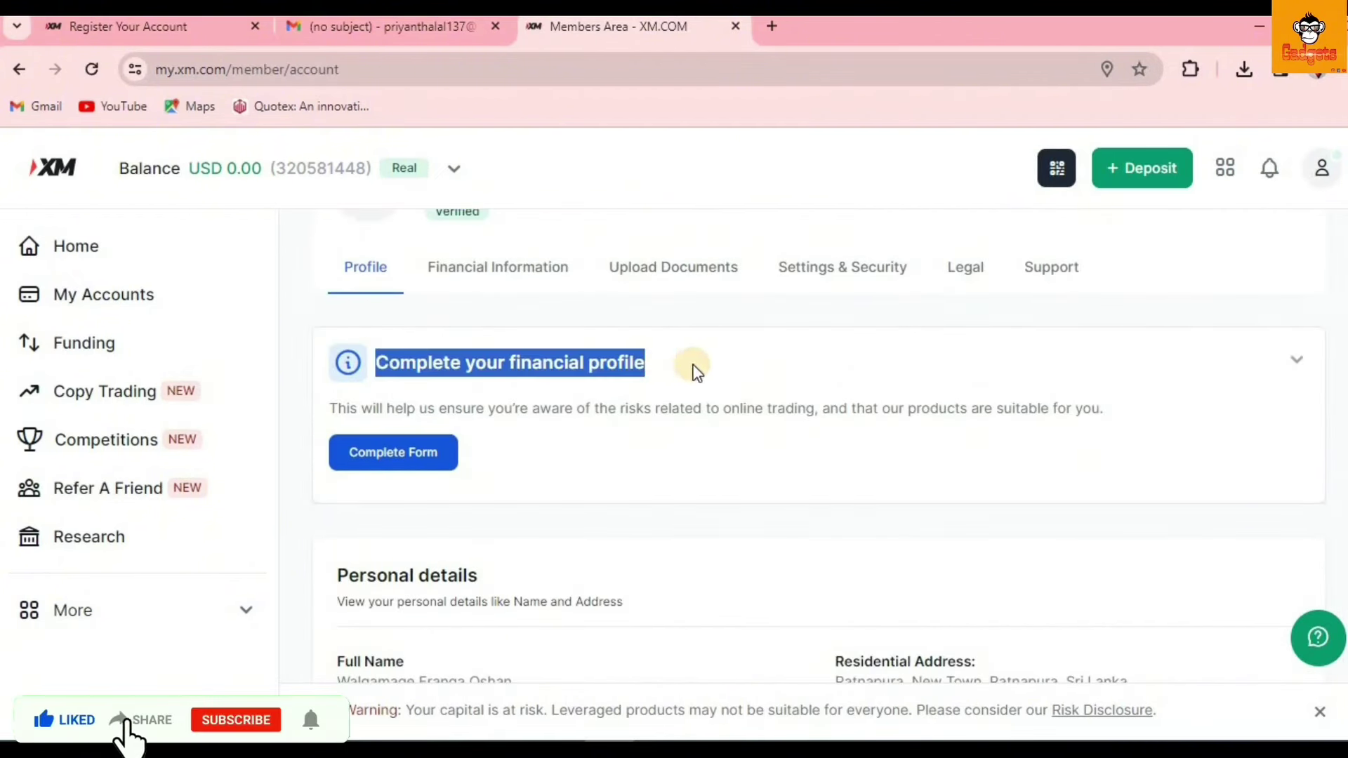
Start the financial profile: yearly deposit 50,001 - 250,000, long-term investments purpose, Self employed in Accounting
left_click(392, 456)
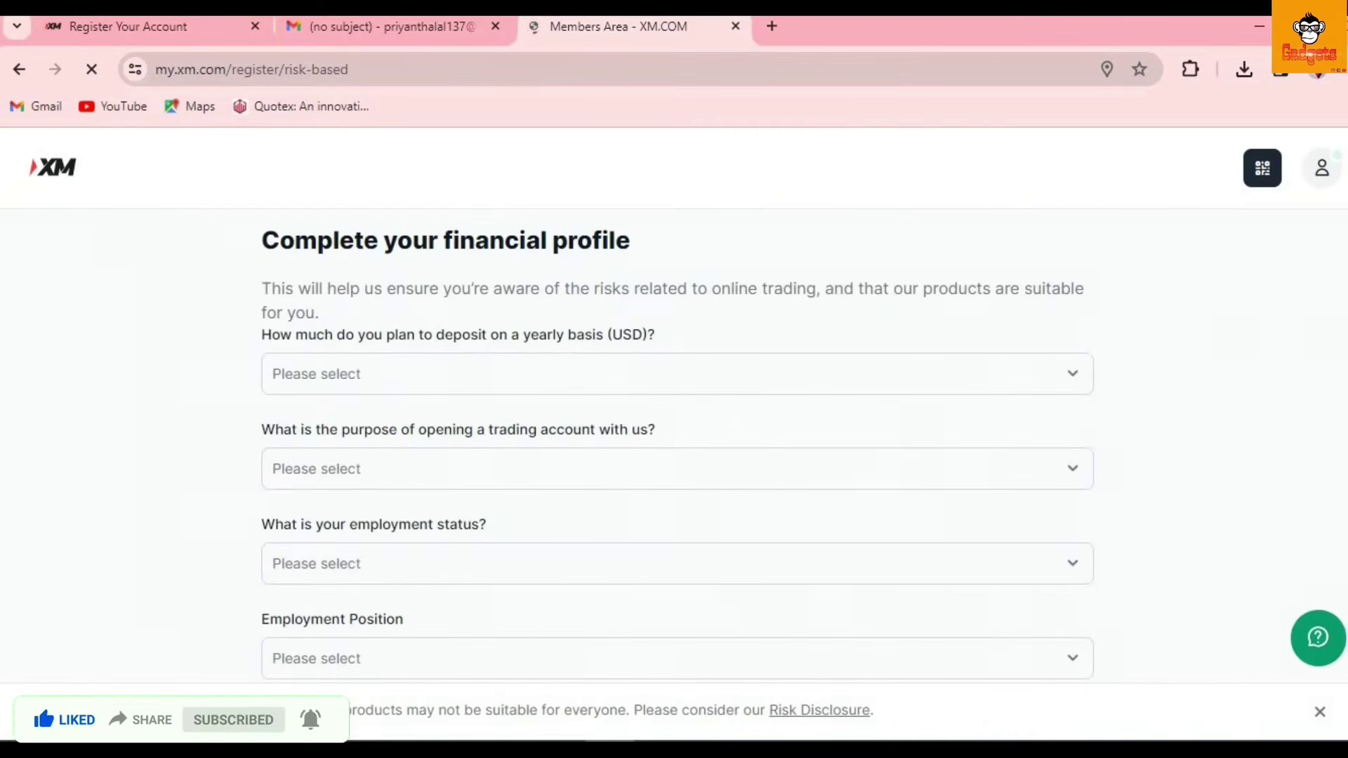
scroll(1334, 422, "down", 1)
scroll(674, 422, "up", 1)
left_click(674, 278)
left_click(674, 373)
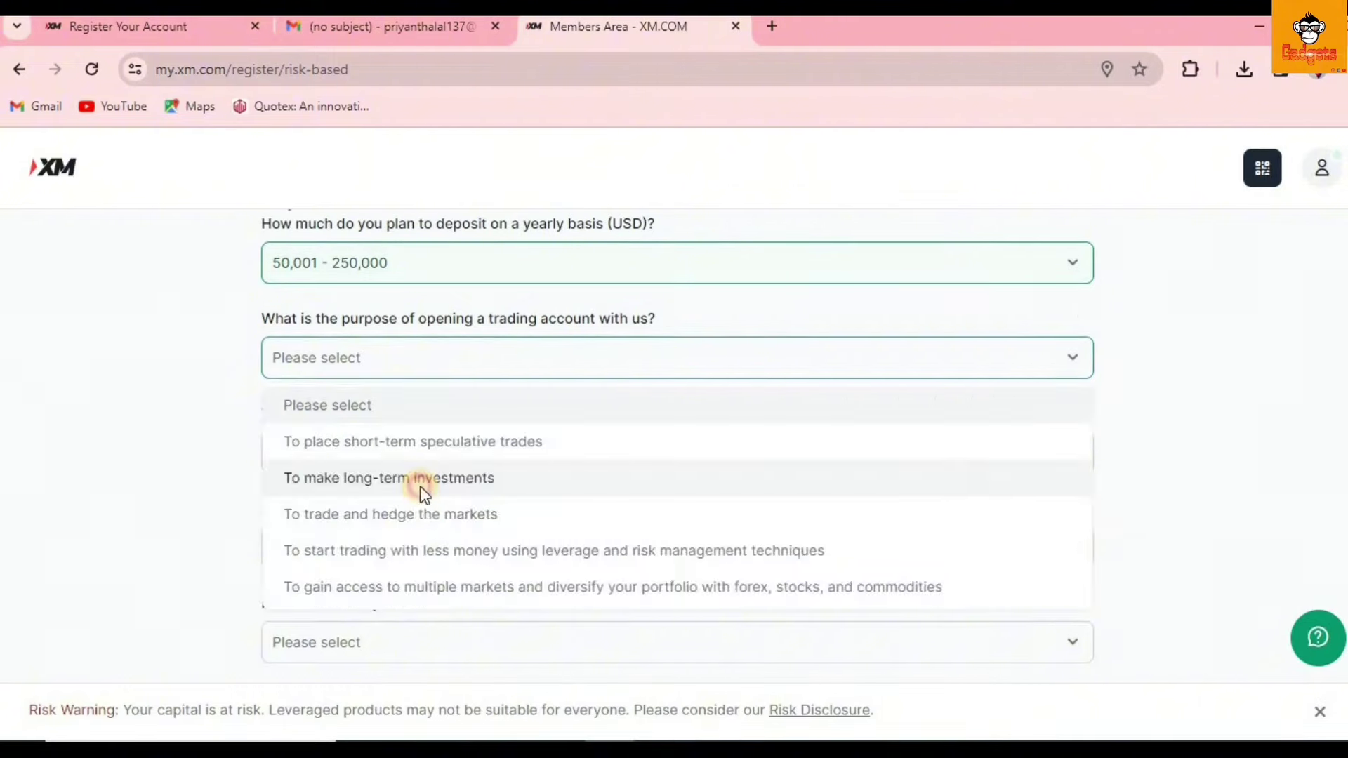
left_click(365, 492)
left_click(674, 467)
left_click(583, 567)
left_click(583, 593)
Enter 'Accounting' as job description, then change employment to Student and annual income to 25,001 - 50,000
scroll(924, 527, "down", 2)
left_click(924, 523)
type("Accounting")
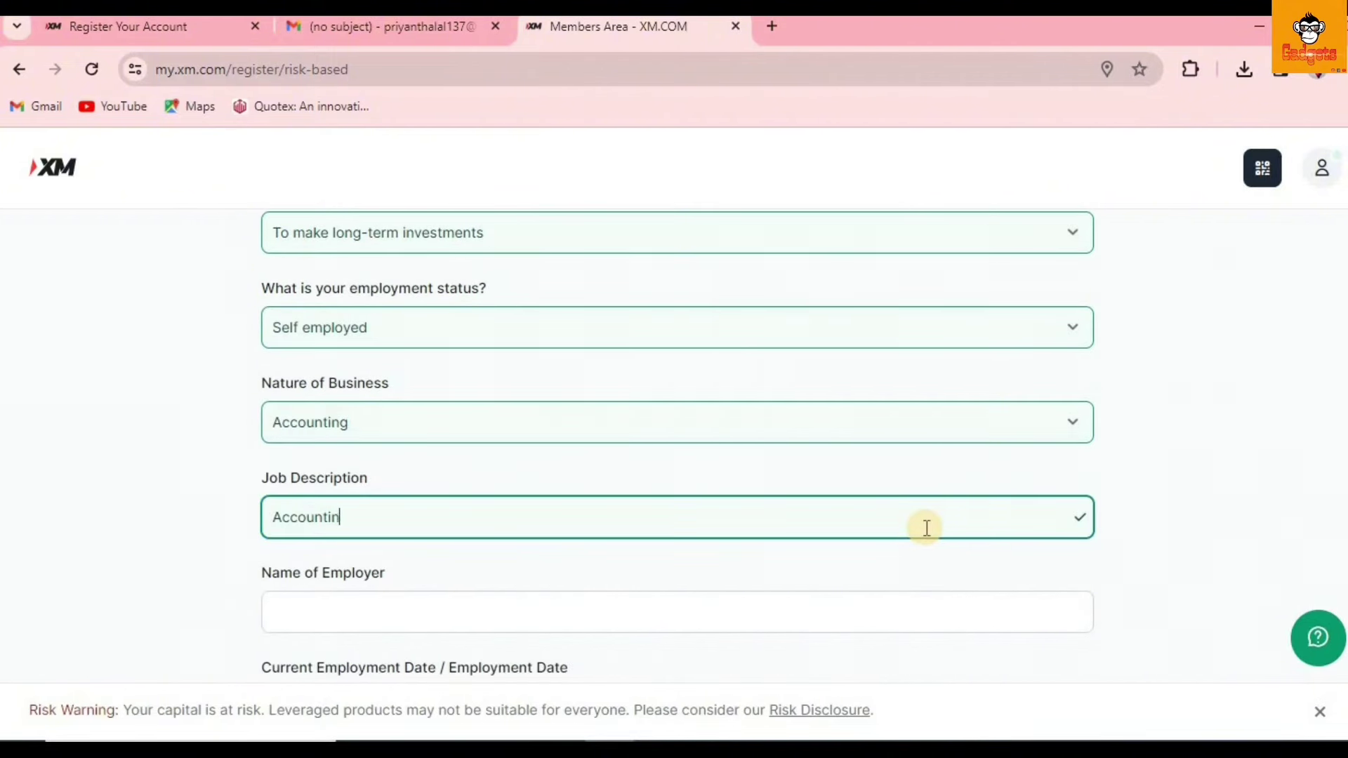
key("Tab")
scroll(978, 376, "up", 1)
left_click(978, 379)
left_click(304, 569)
left_click(302, 473)
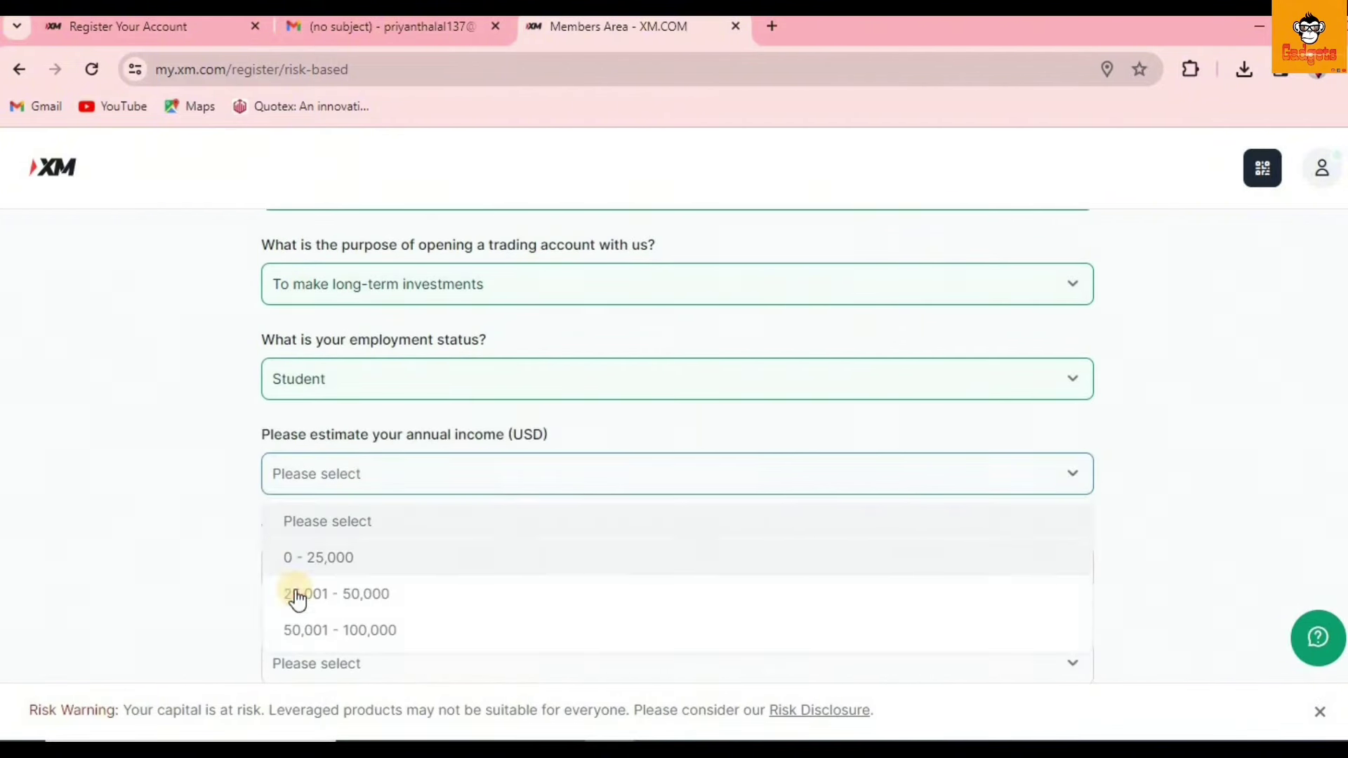
left_click(295, 597)
Choose Savings as source of funds and a net worth range, then submit and return to Members Area
left_click(691, 569)
scroll(690, 484, "down", 1)
left_click(460, 316)
scroll(460, 421, "down", 2)
left_click(302, 476)
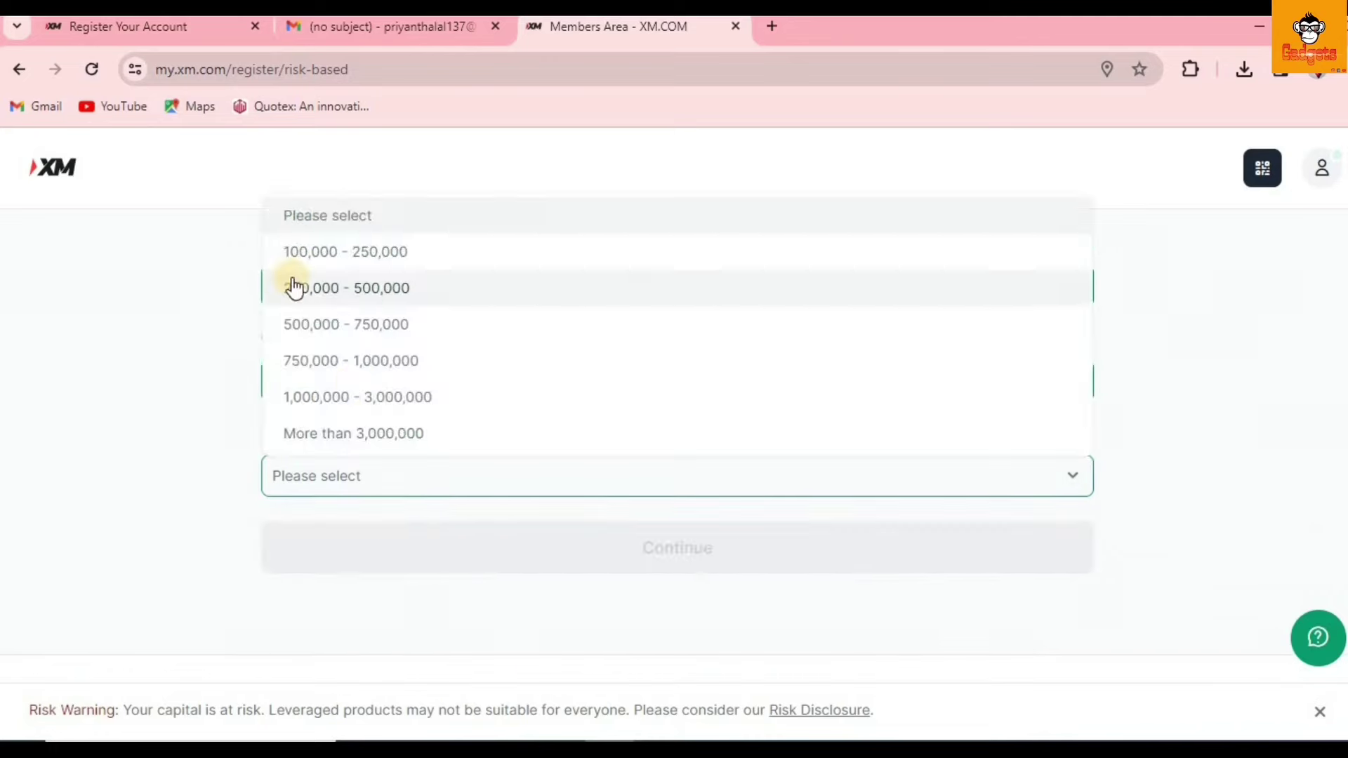
left_click(314, 261)
scroll(677, 421, "up", 5)
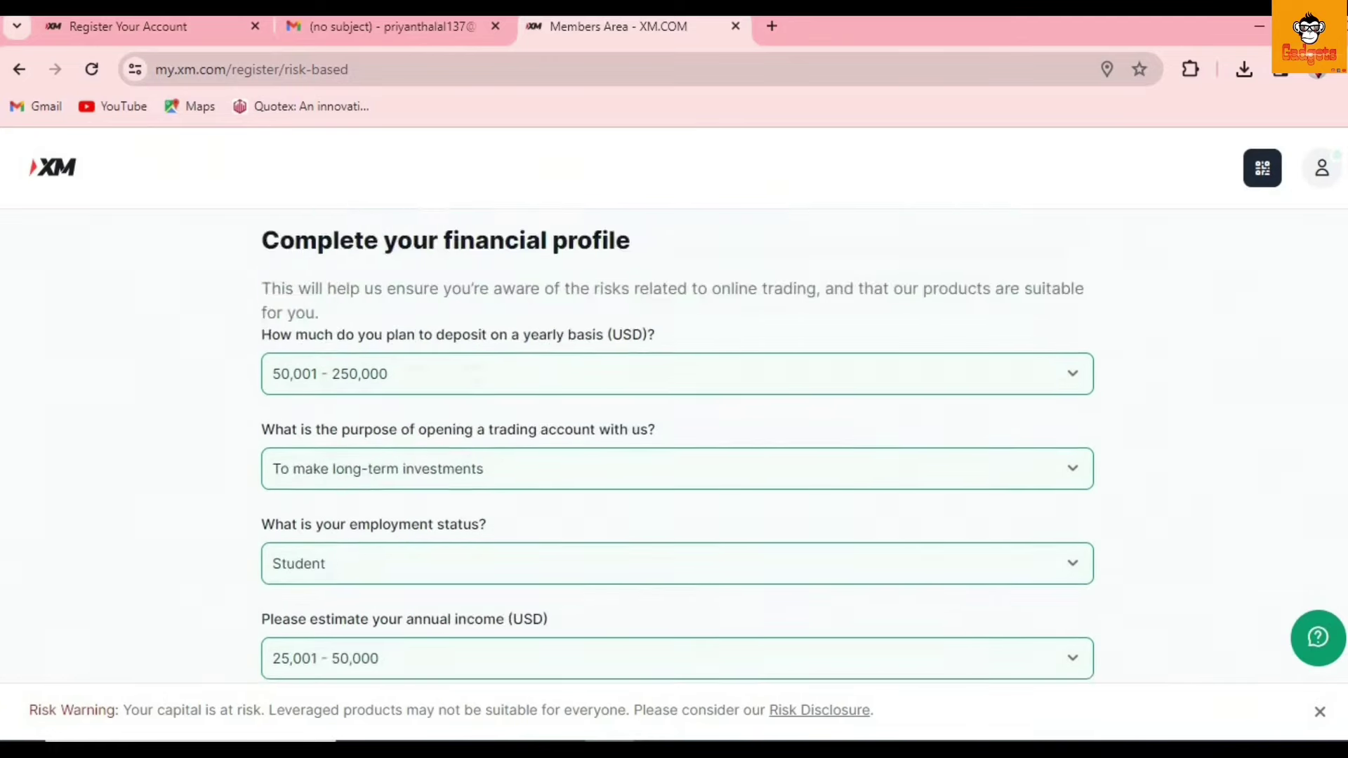
scroll(677, 422, "down", 6)
scroll(749, 698, "up", 1)
left_click(702, 570)
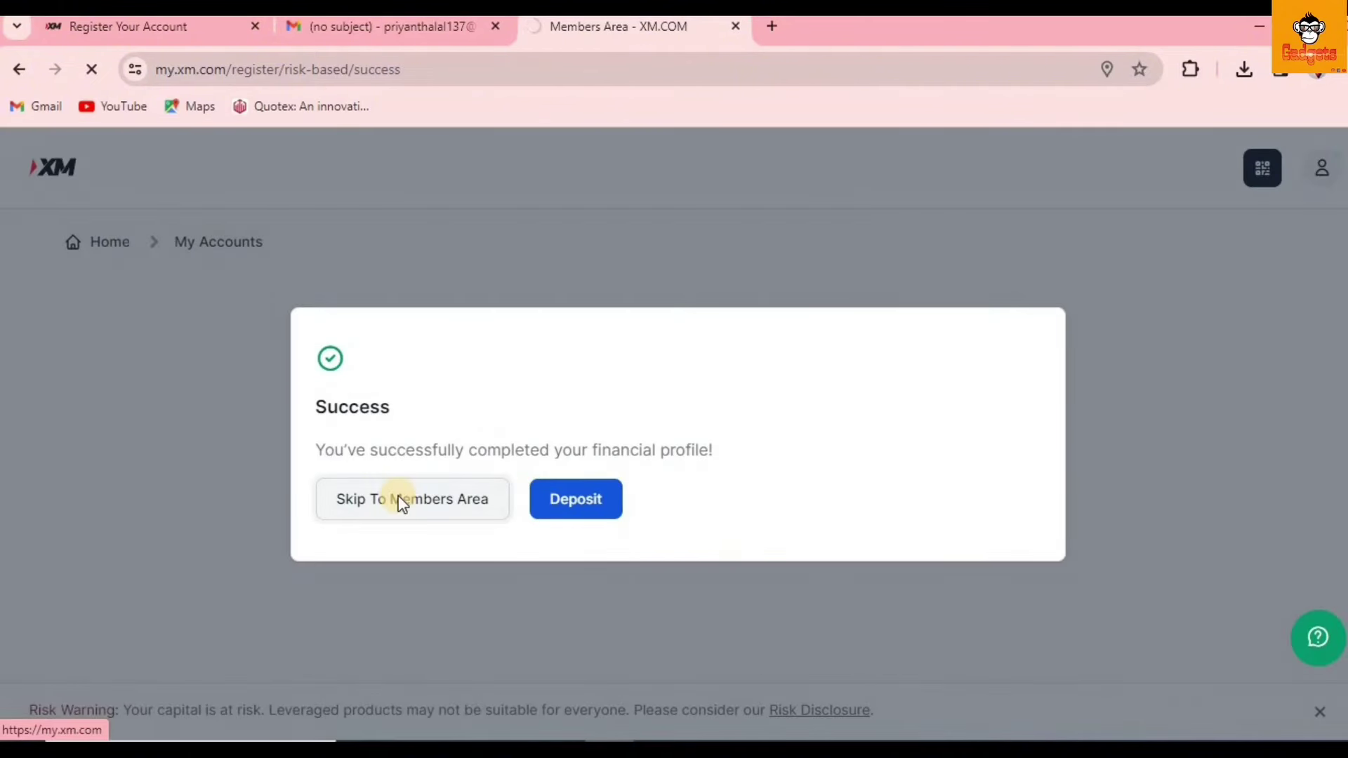
left_click(402, 500)
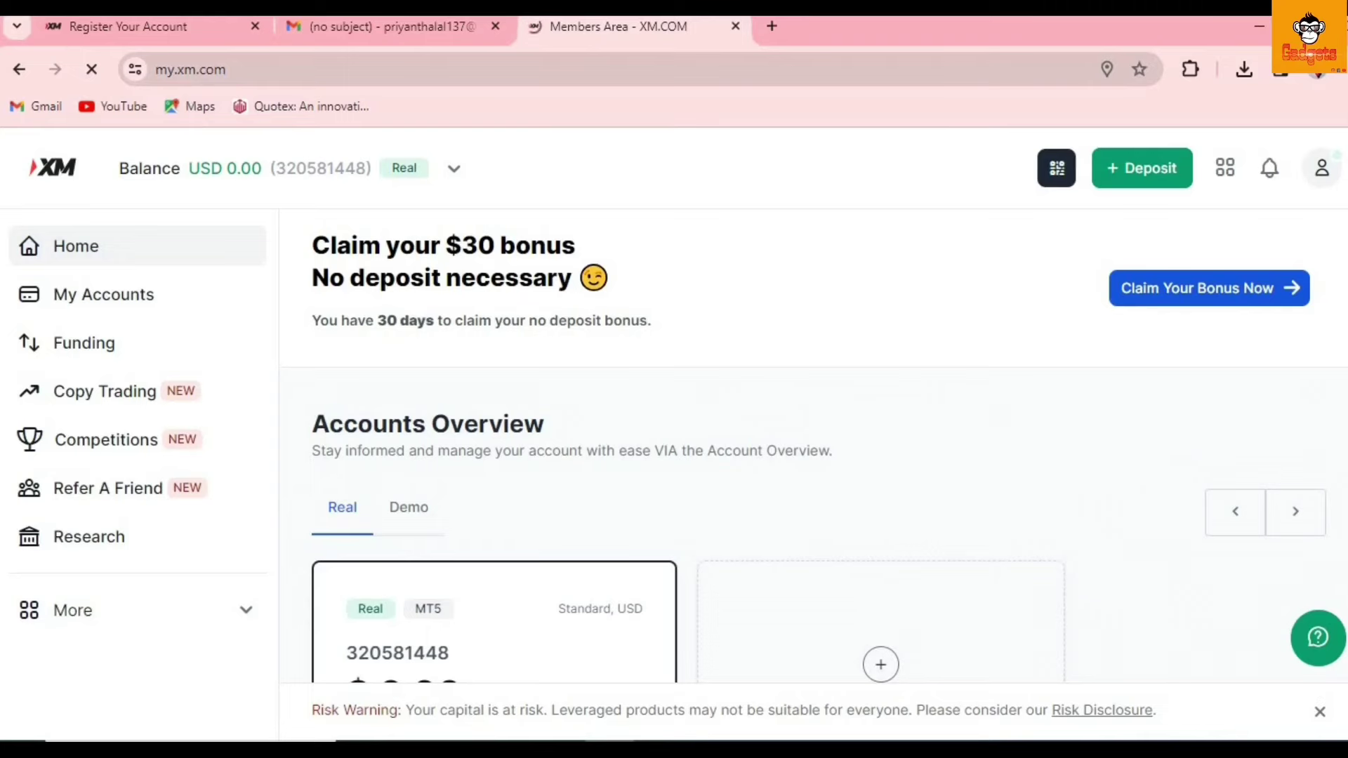
scroll(815, 447, "down", 9)
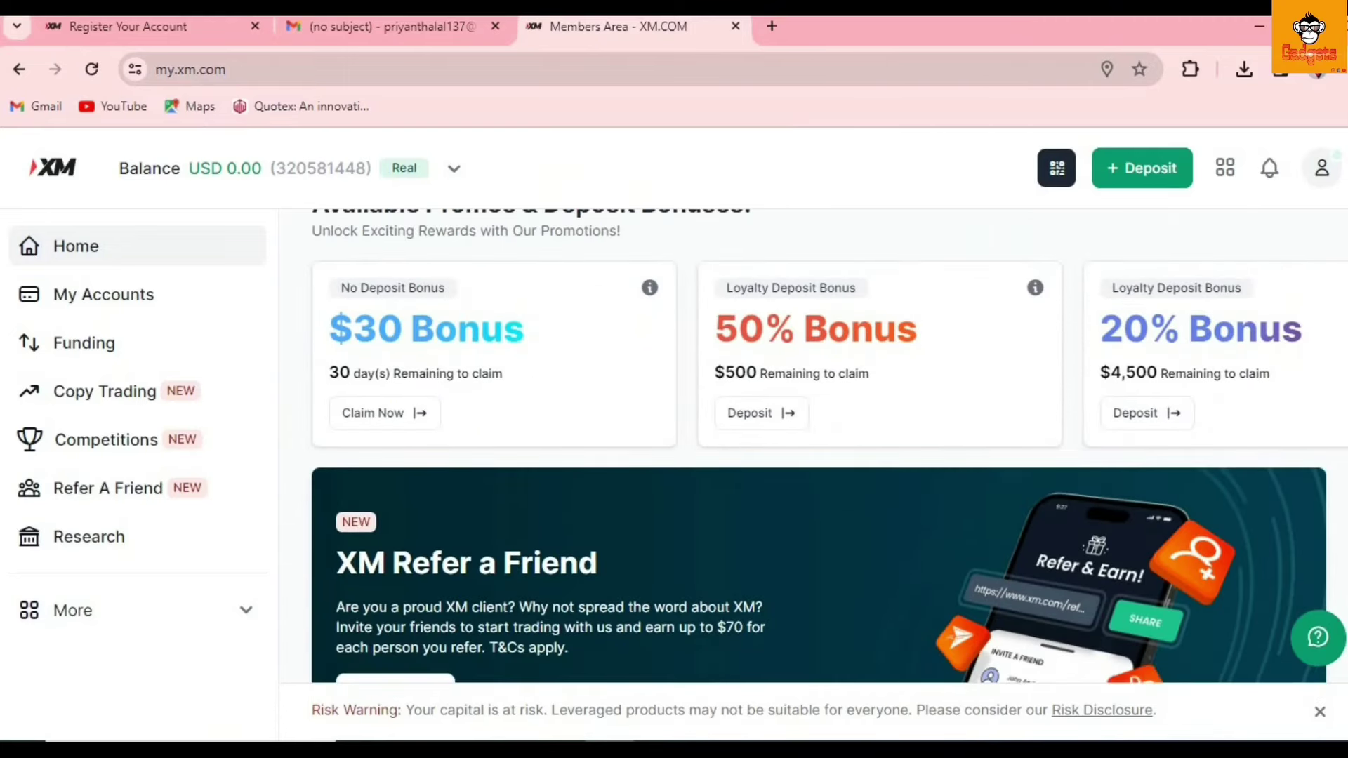
scroll(814, 447, "up", 10)
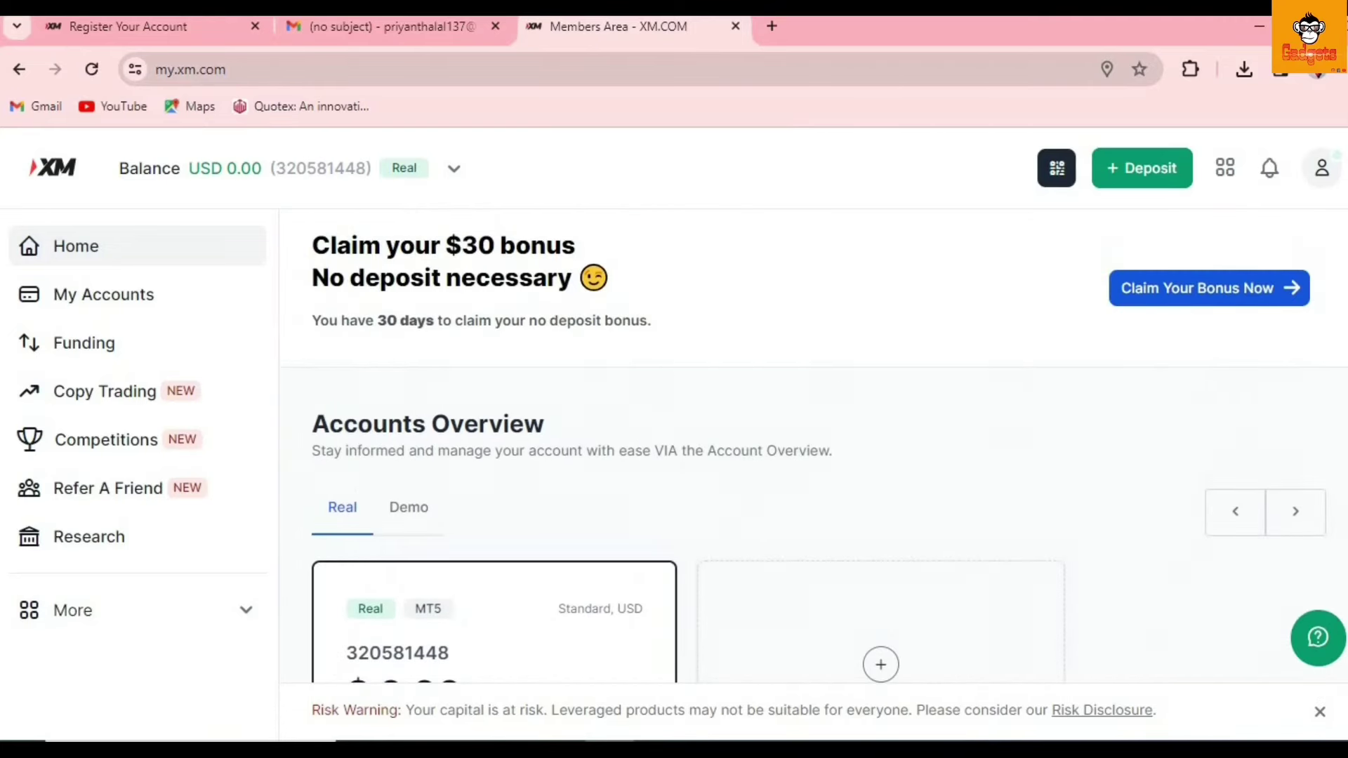
scroll(814, 447, "down", 2)
scroll(815, 447, "up", 2)
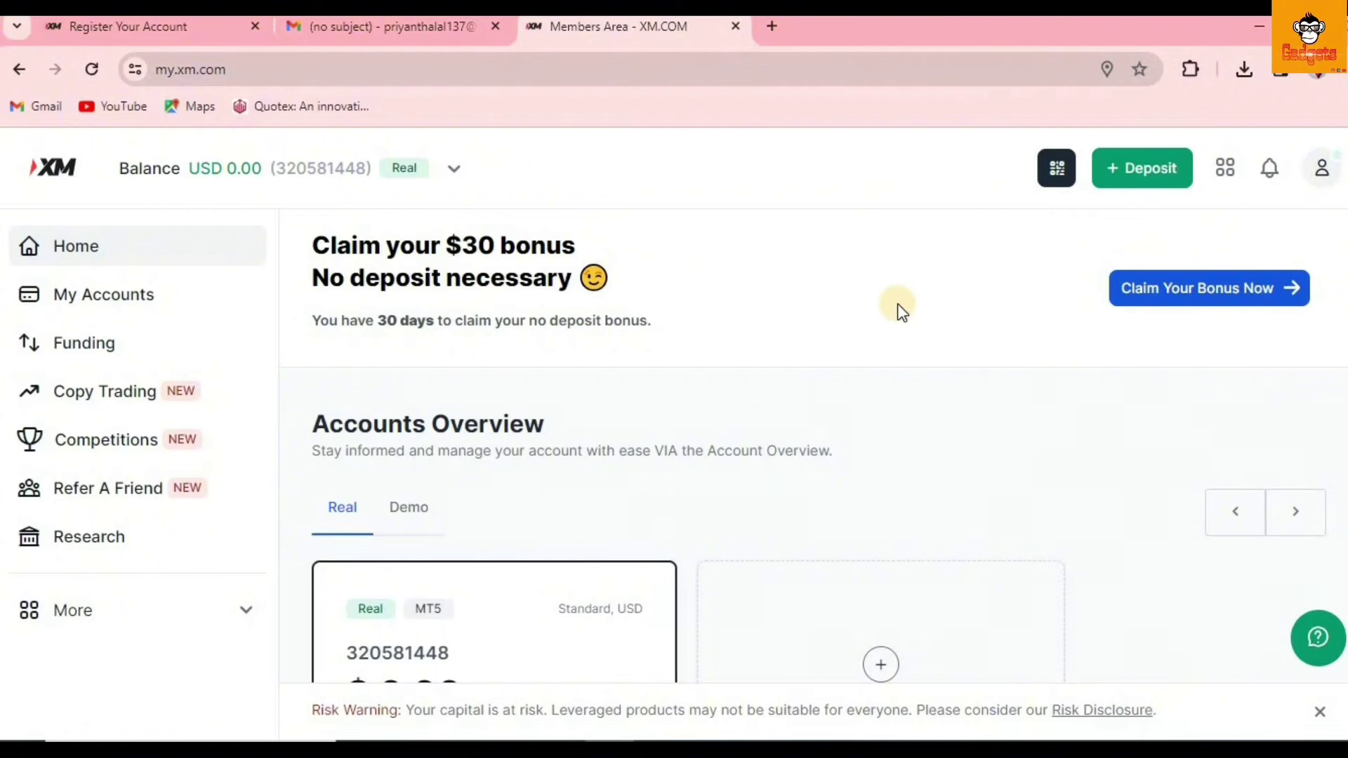
scroll(897, 303, "down", 7)
scroll(814, 447, "up", 7)
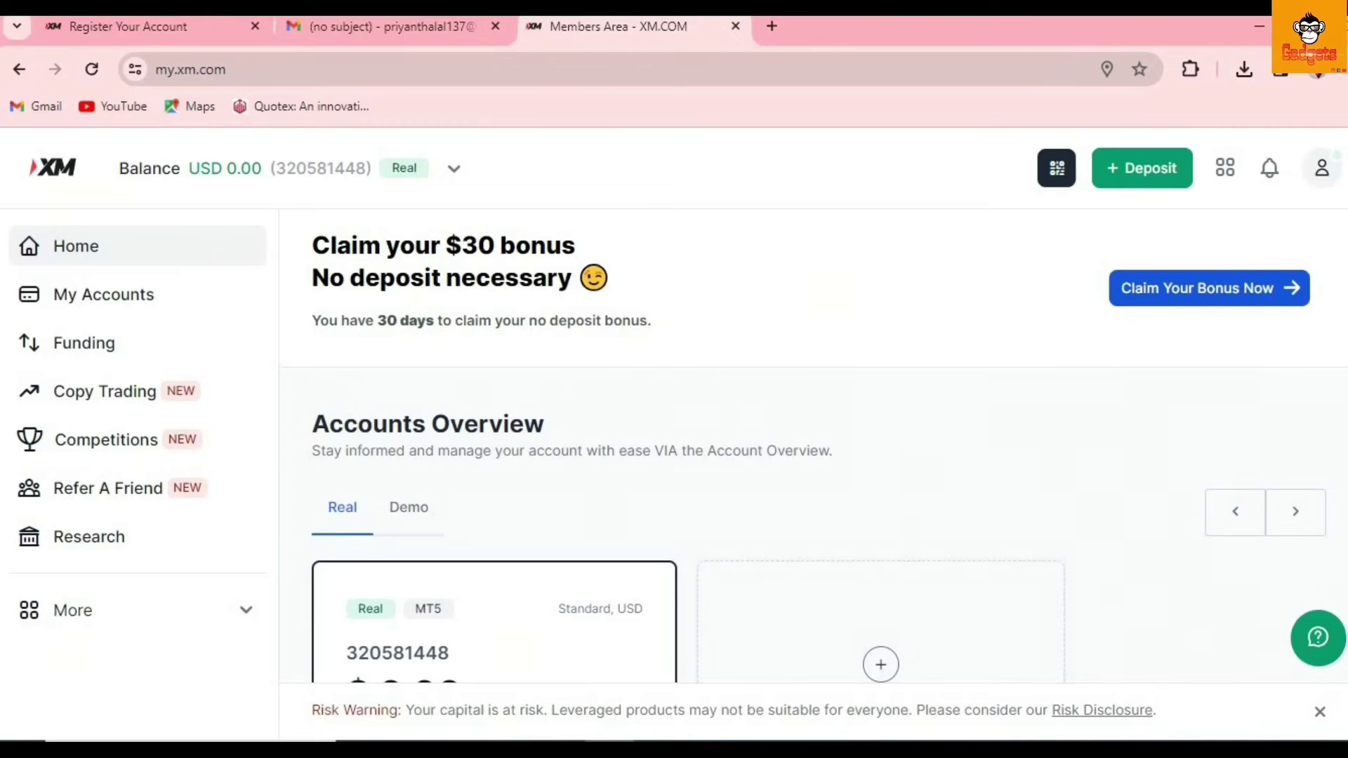
scroll(829, 446, "down", 7)
scroll(829, 447, "up", 2)
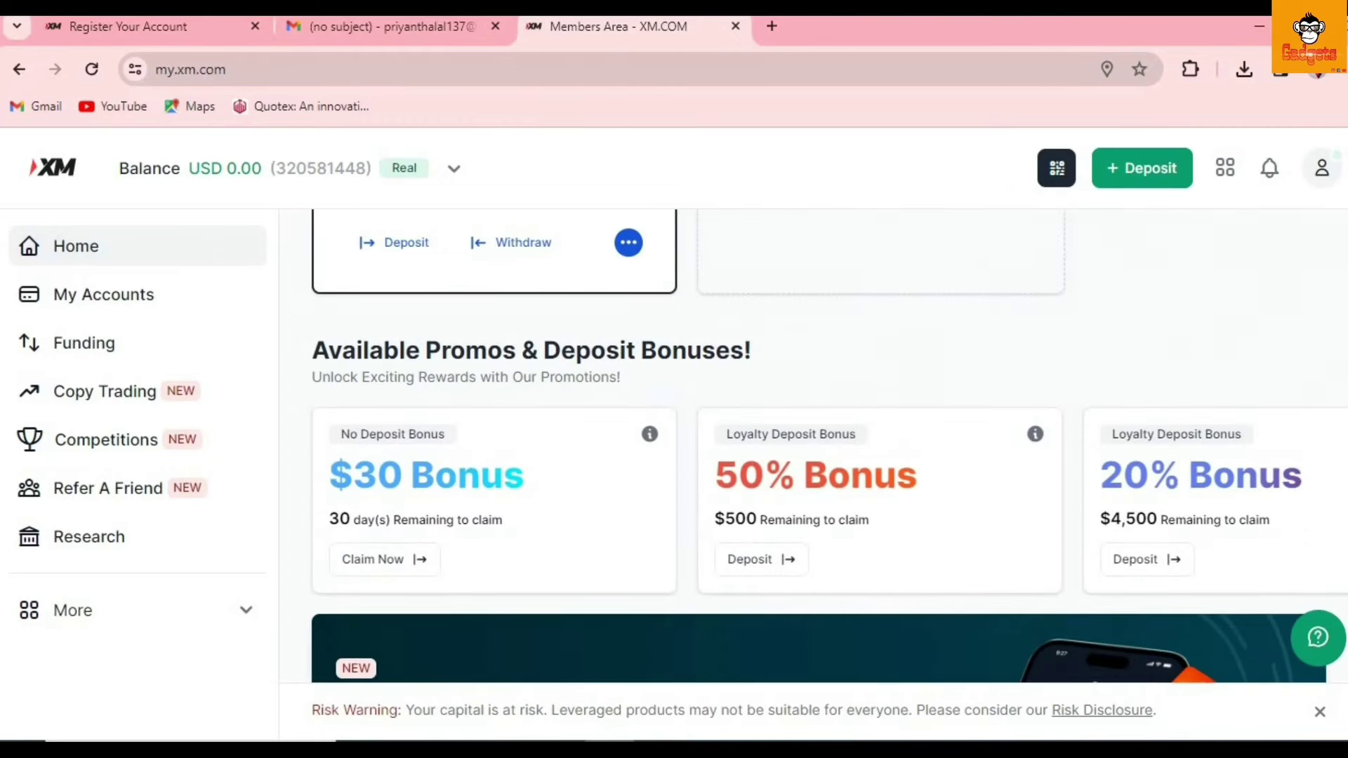
scroll(829, 447, "down", 1)
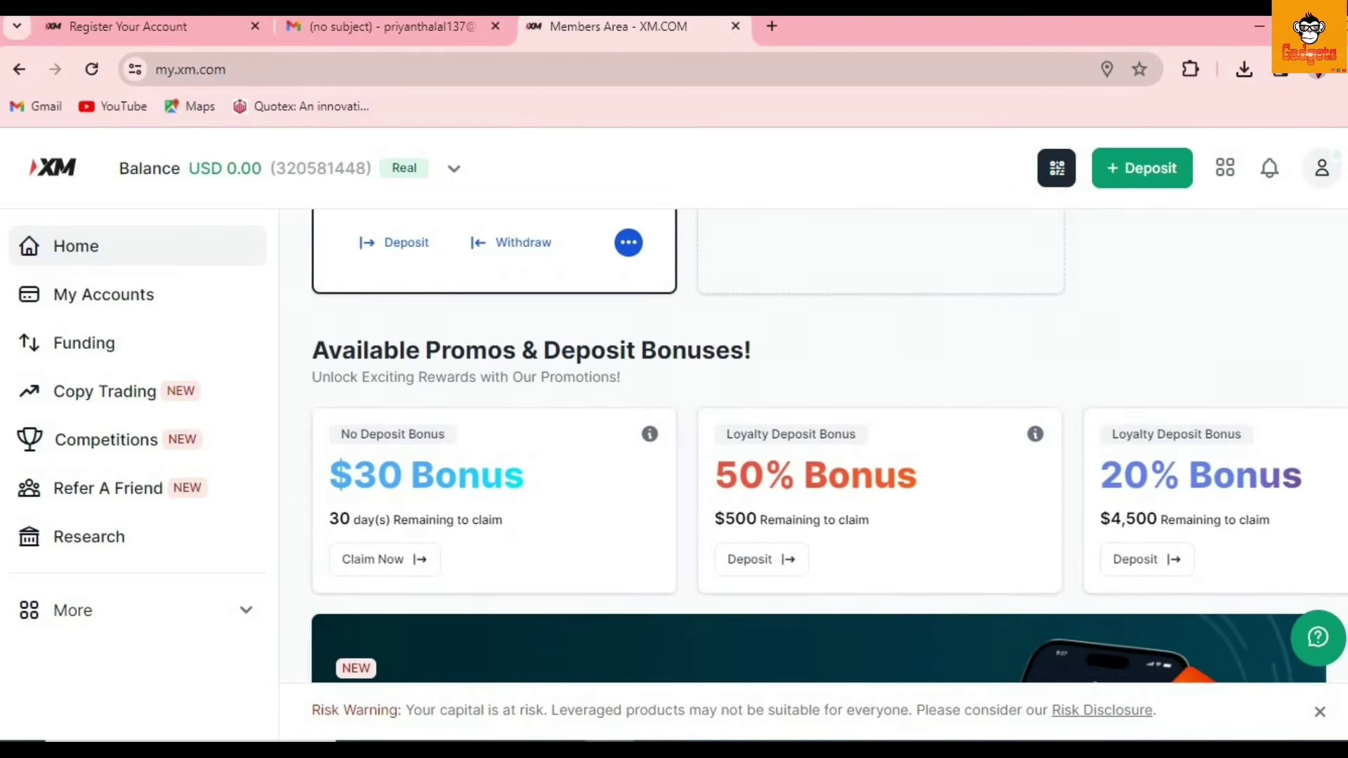
Claim the $30 Trading Bonus by requesting a call back to the mobile number, then dismiss the confirmation
left_click(391, 558)
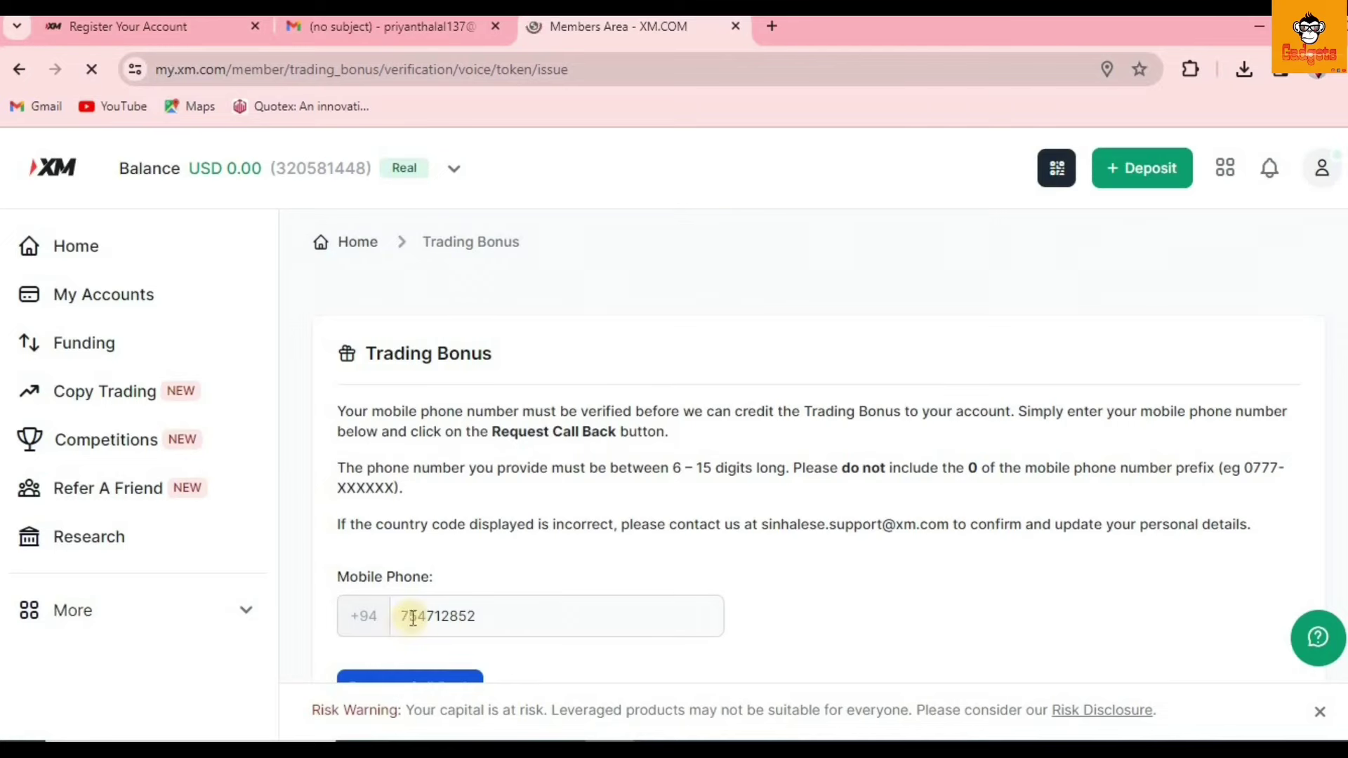
scroll(1282, 394, "down", 2)
left_click(406, 578)
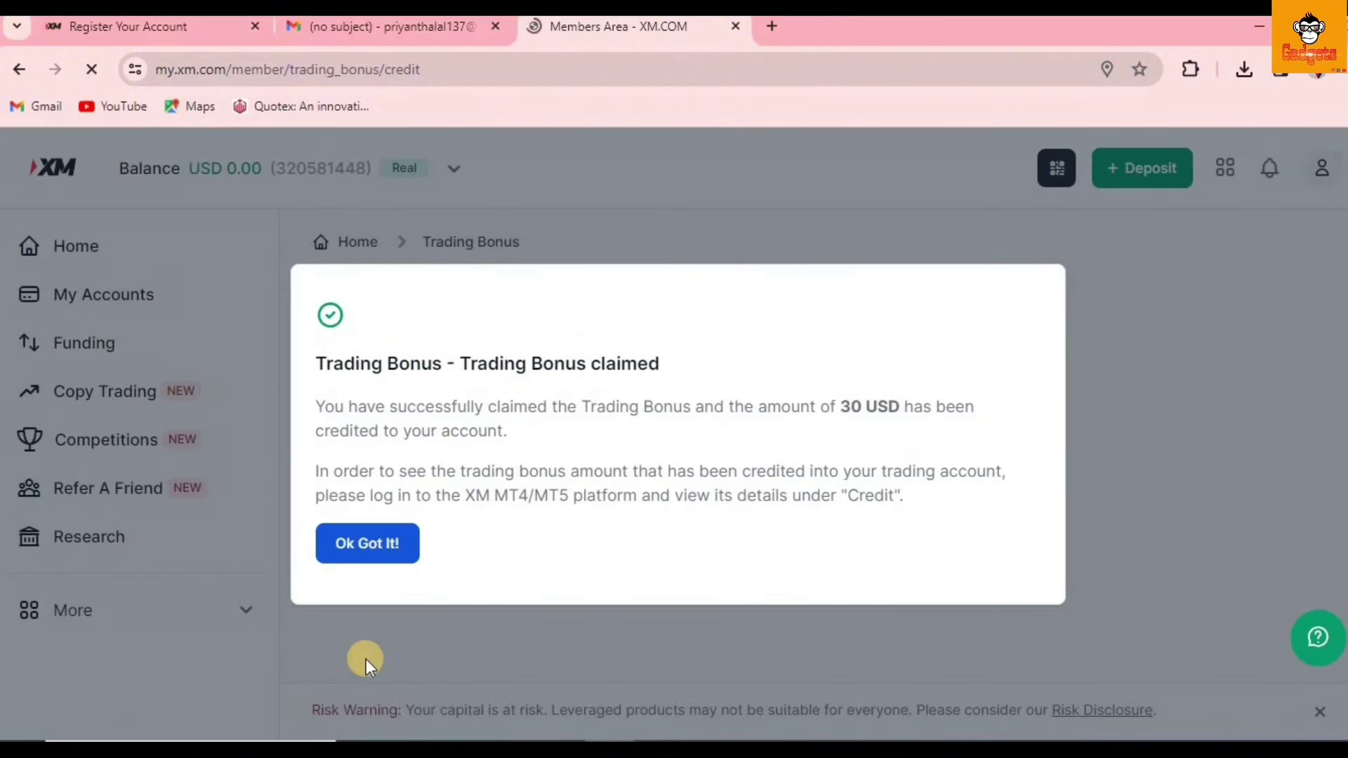
left_click(367, 545)
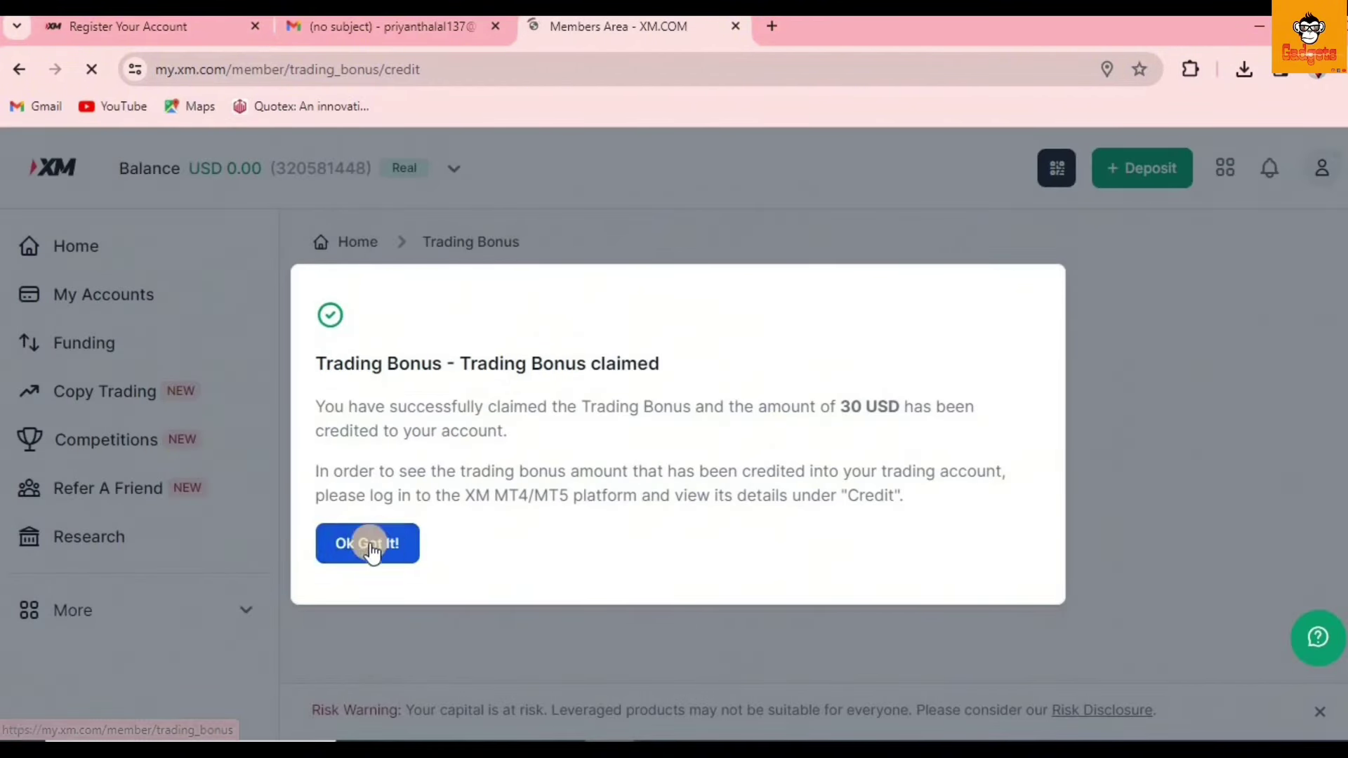
left_click(370, 551)
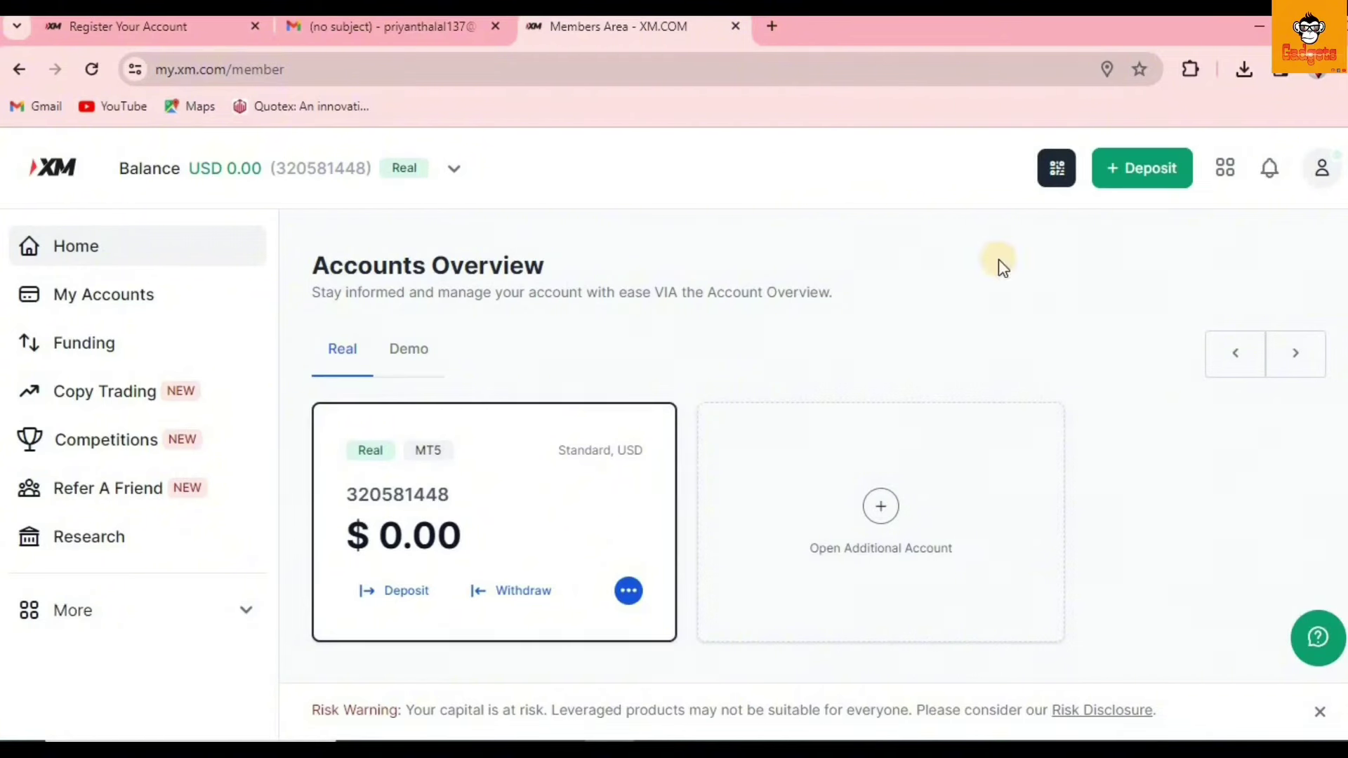
scroll(814, 449, "down", 8)
scroll(814, 449, "up", 8)
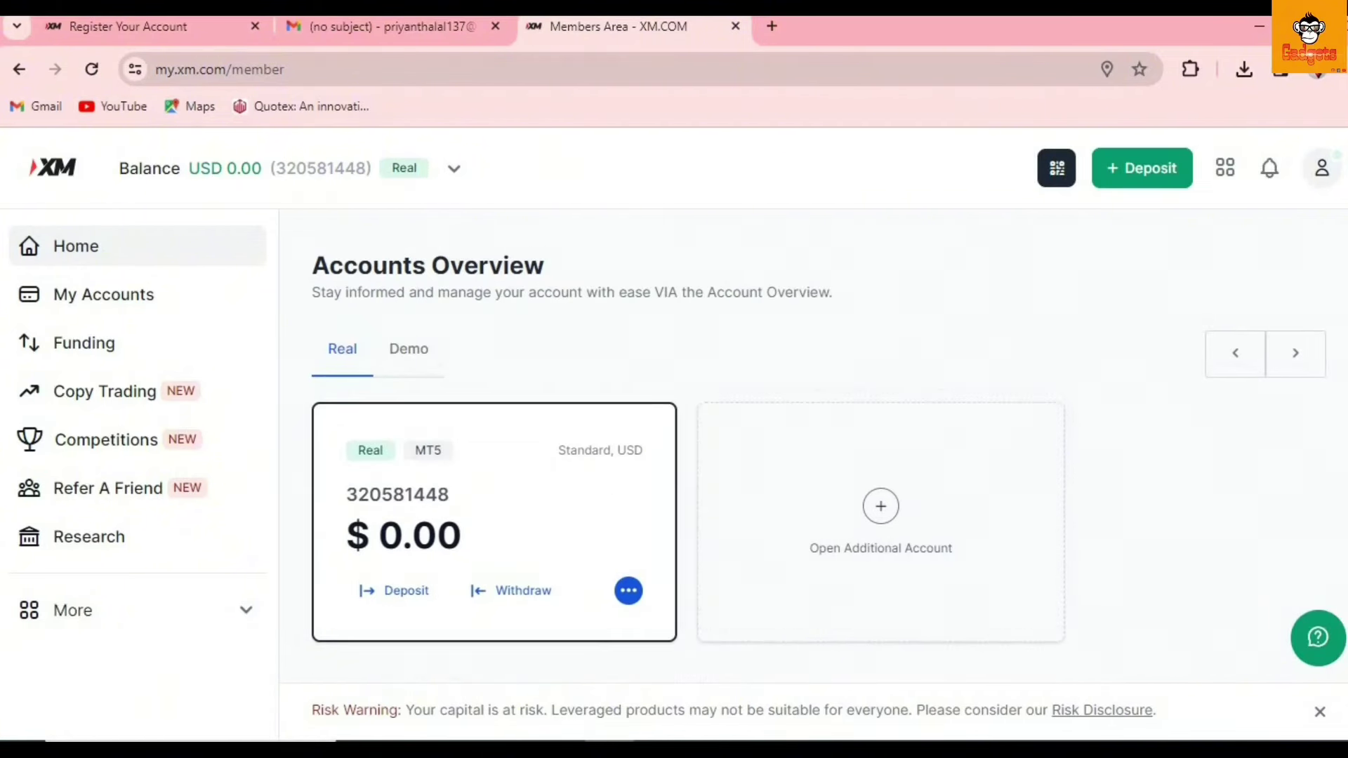